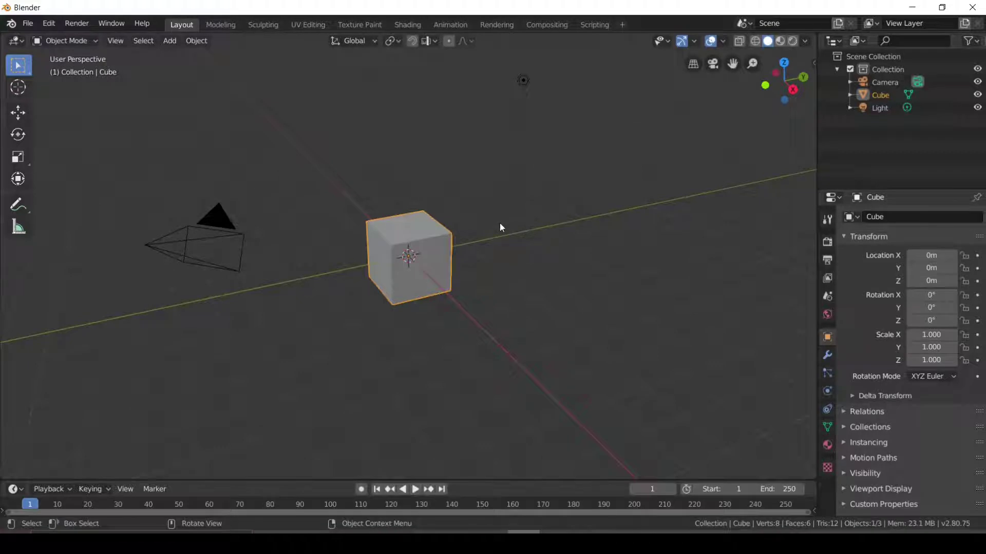
- Select and delete the default cube, camera and light to leave an empty scene
key(a)
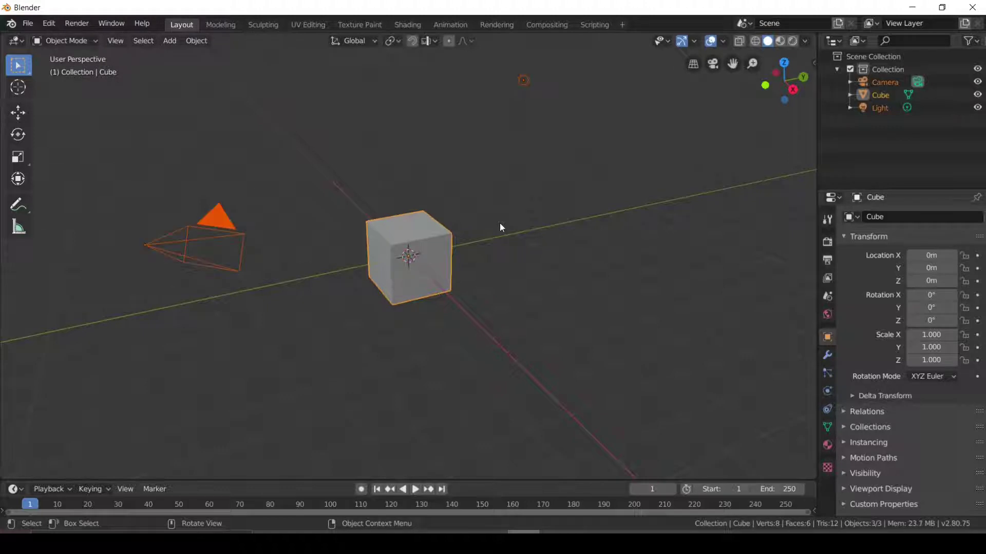
key(x)
click(500, 224)
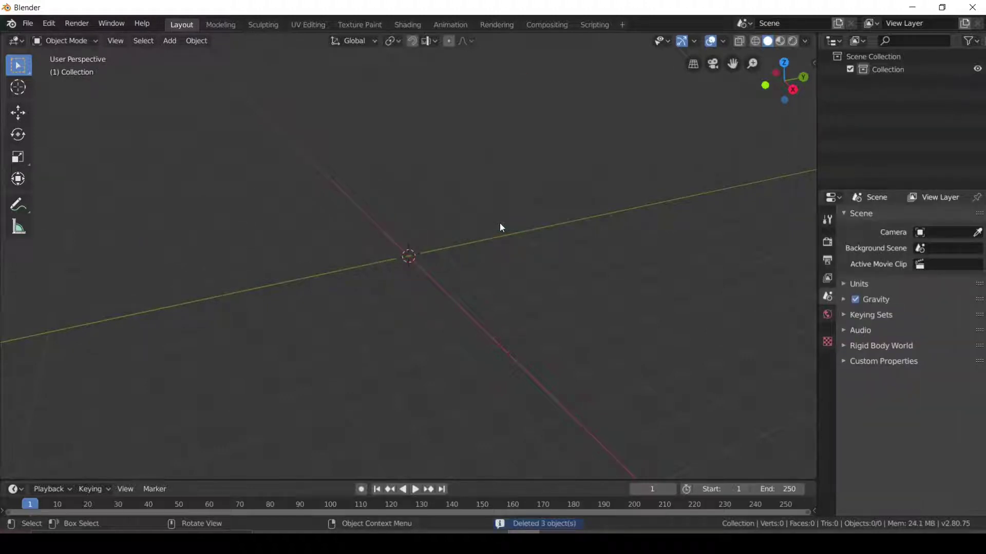
key(shift+a)
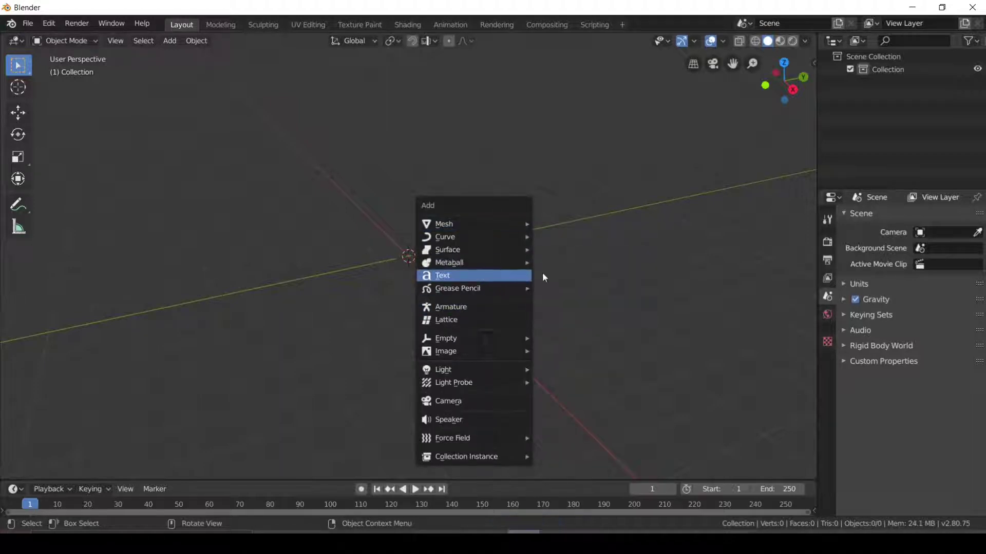
- Add a text object at the origin and replace its default 'Text' wording with 'YOGA'
click(517, 277)
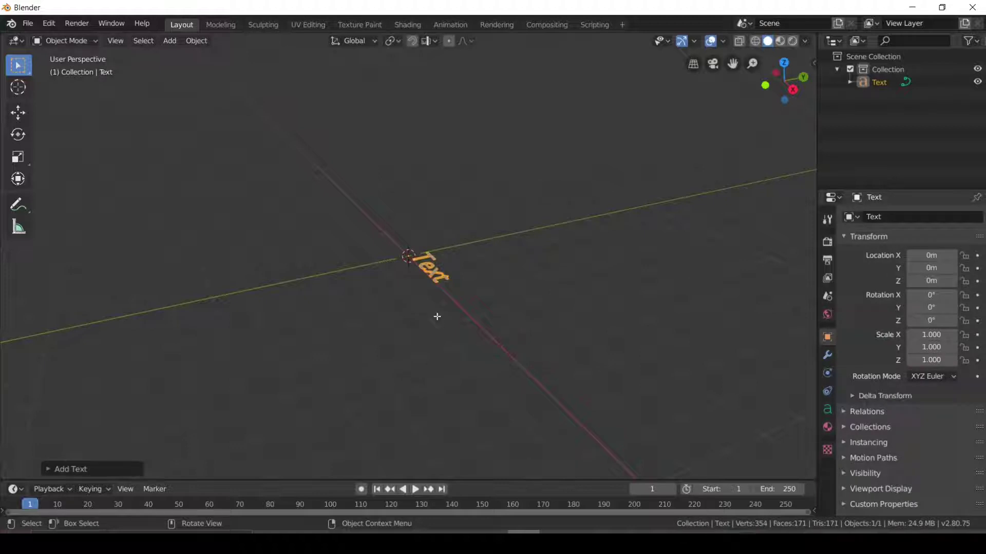
key(Tab)
key(BackSpace)
key(BackSpace)
key(BackSpace)
key(BackSpace)
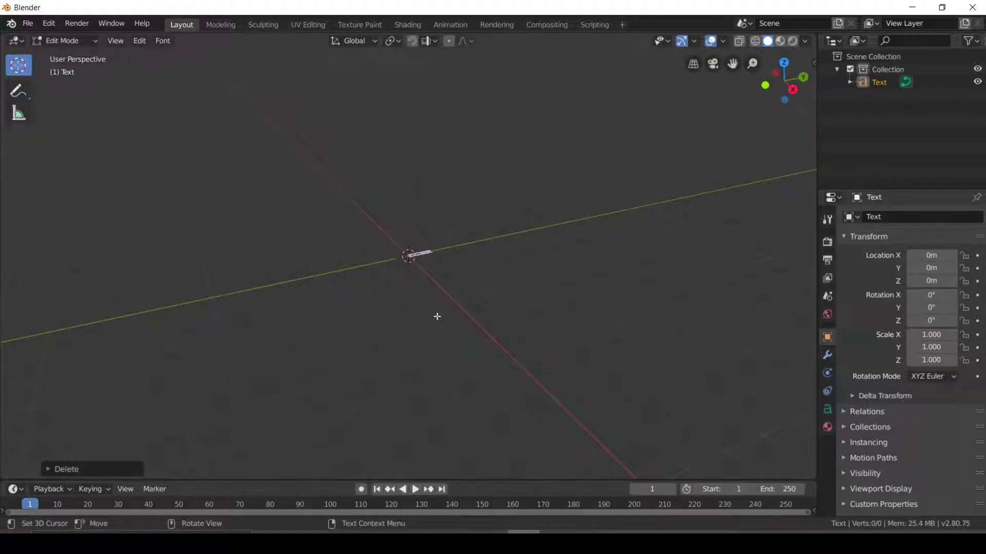
text(YOGA)
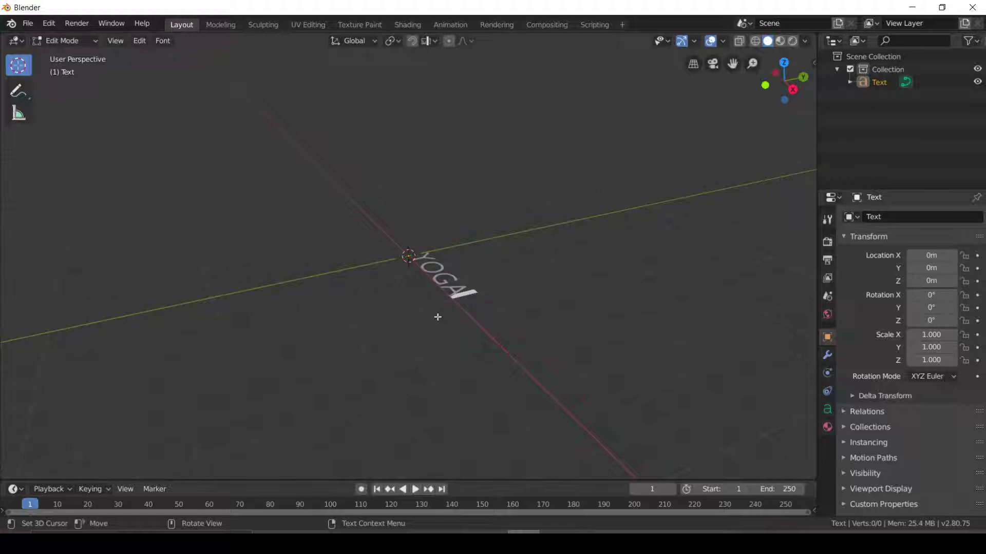
key(Home)
key(Delete)
key(End)
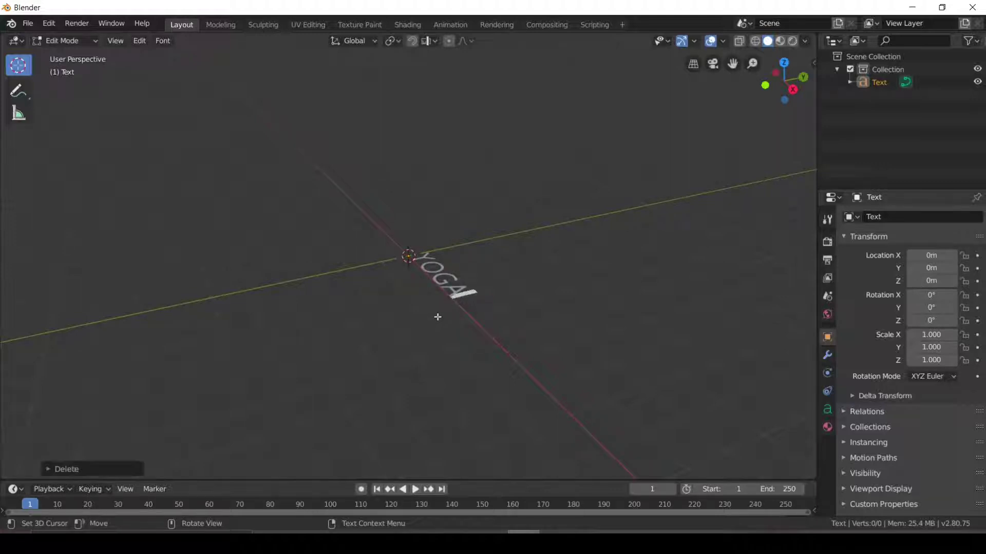
key(Tab)
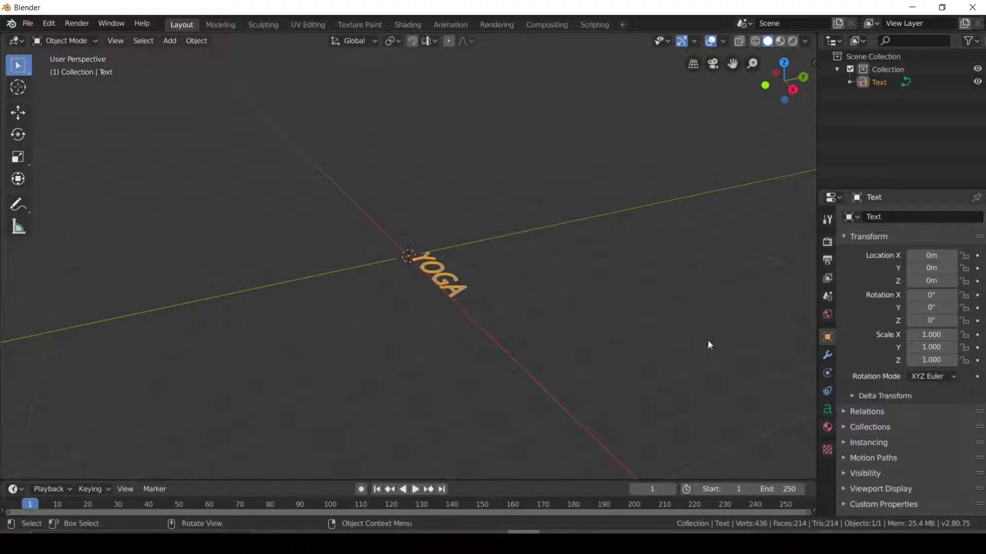
- Set the text's horizontal and vertical paragraph alignment to Center
click(827, 409)
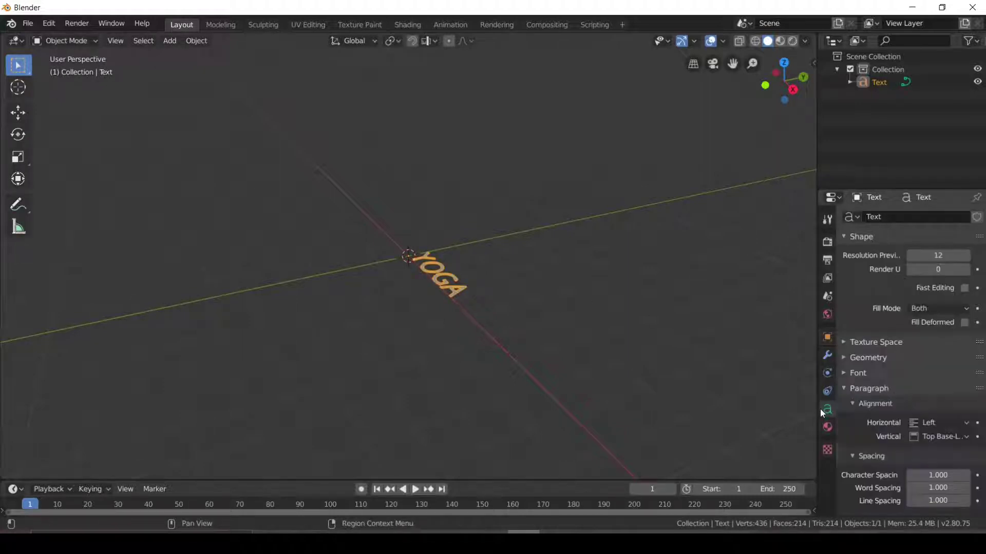
click(946, 424)
click(919, 452)
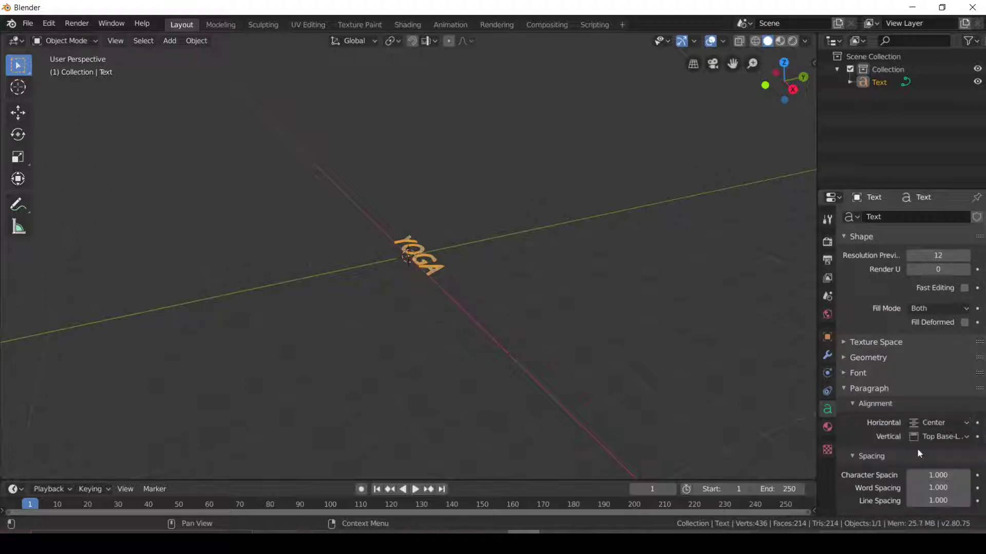
click(935, 438)
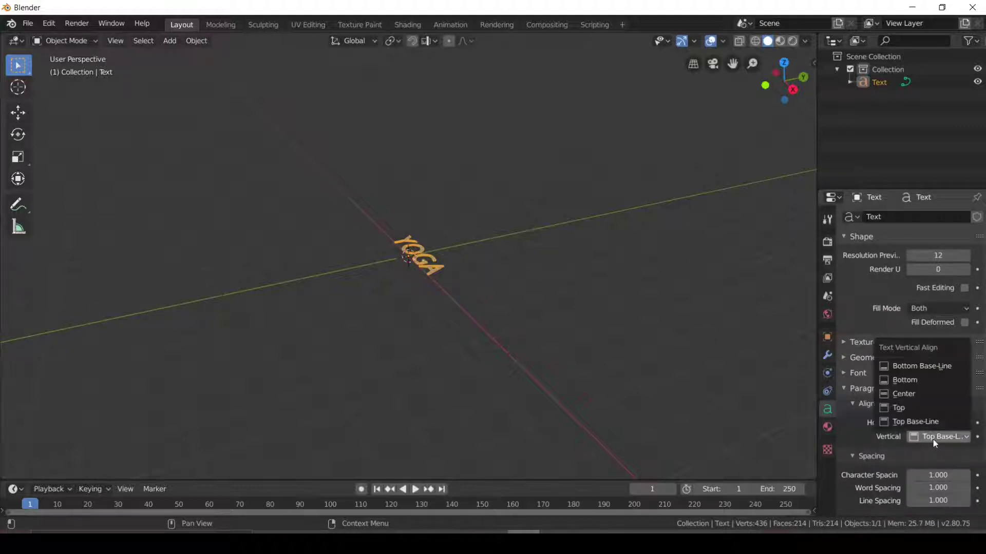
click(914, 396)
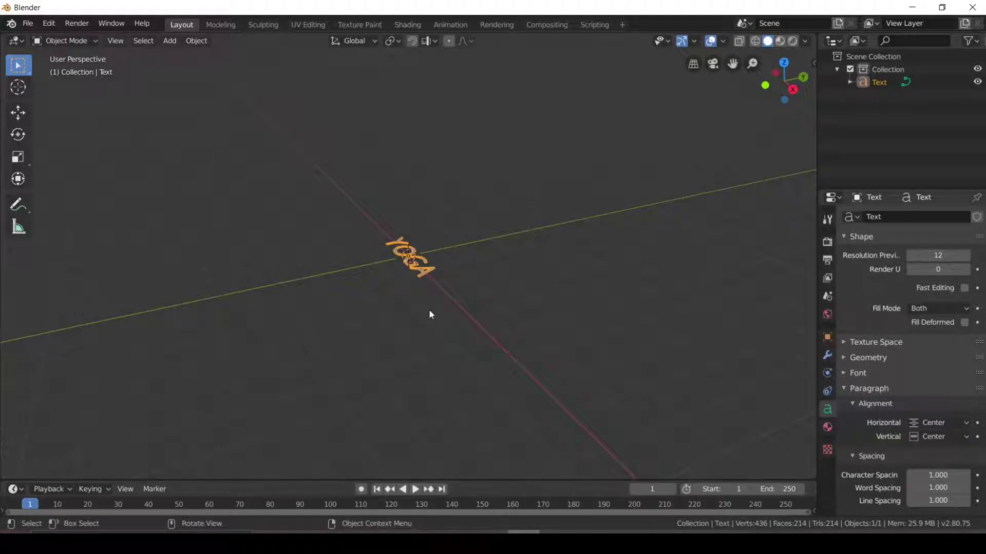
- Rotate the YOGA text 90° around X so it stands upright, viewed from the front
key(r)
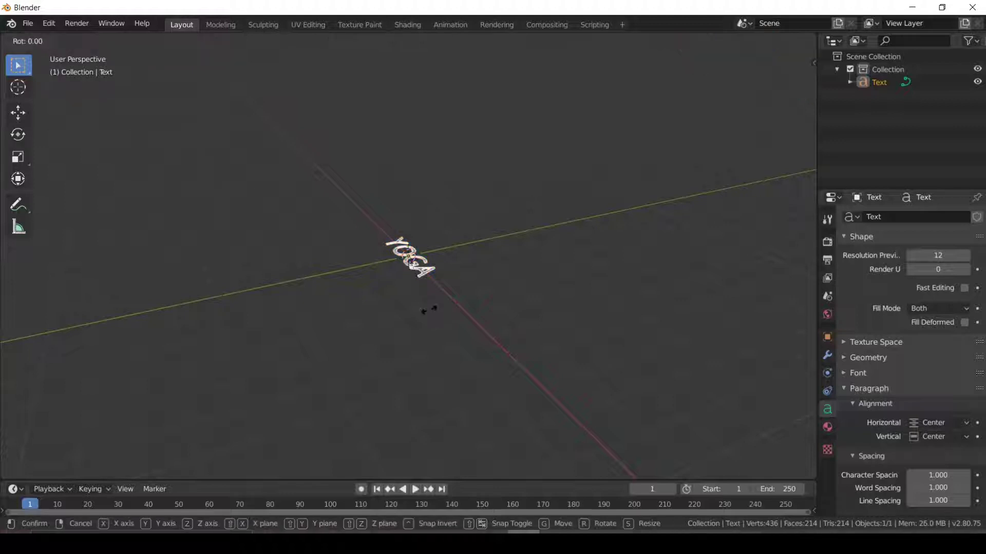
text(x)
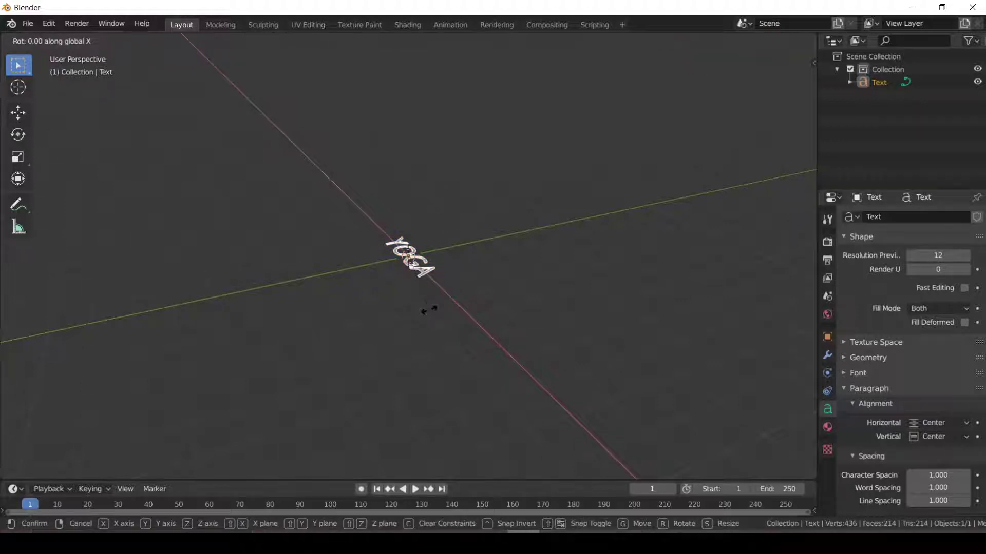
text(90)
key(Return)
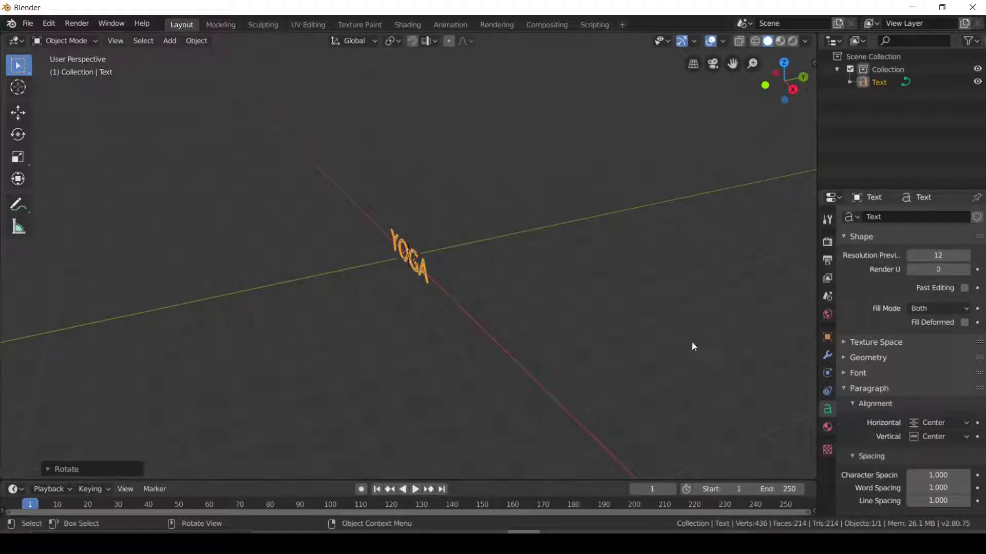
mouse_move(626, 350)
middle_down()
mouse_move(642, 316)
mouse_move(638, 332)
middle_up()
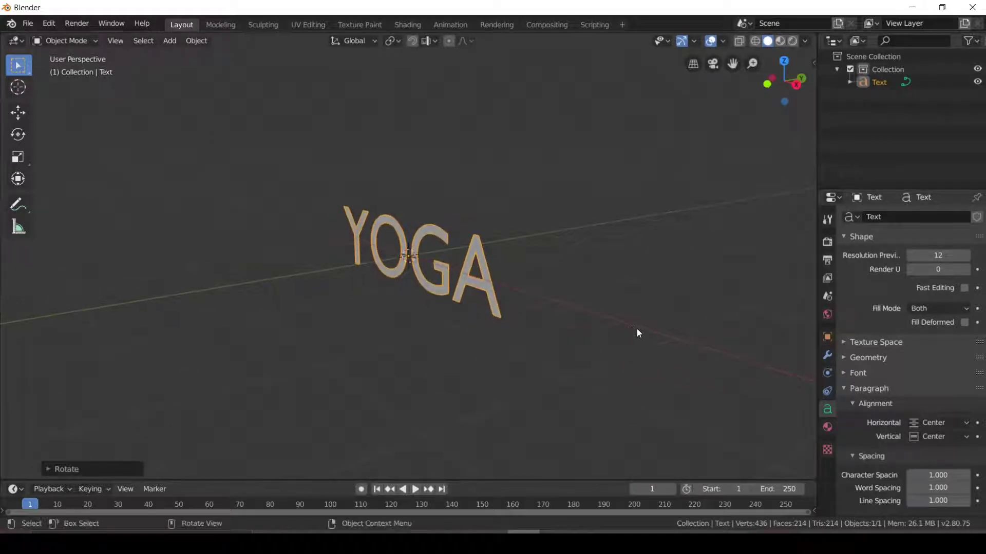
- Set the text's Geometry Extrude to 0.05 m
click(856, 403)
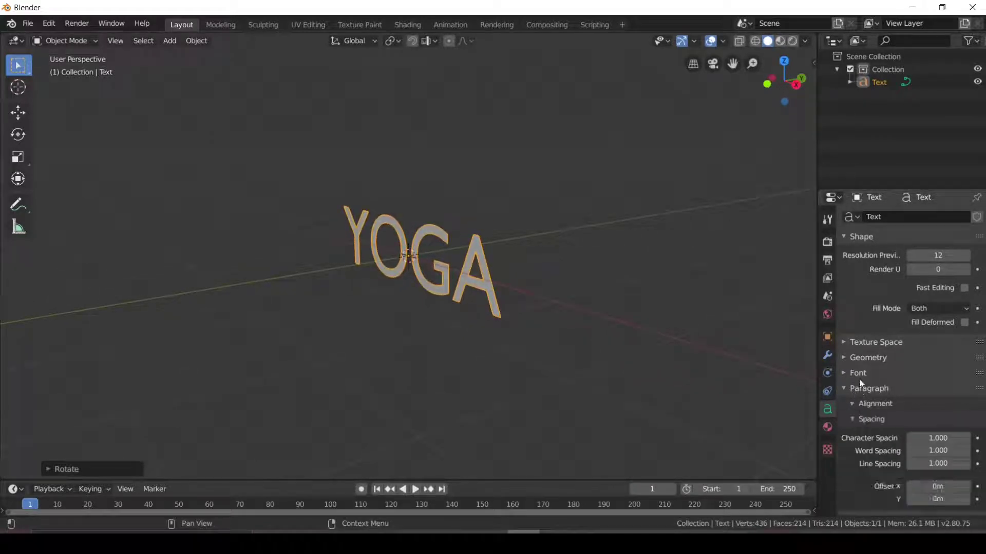
click(865, 360)
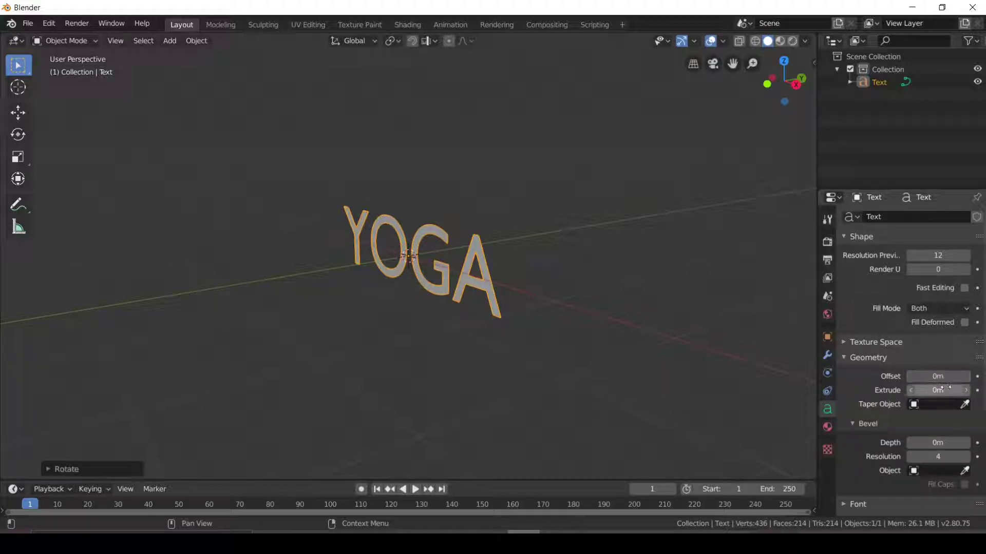
click(966, 393)
click(966, 393)
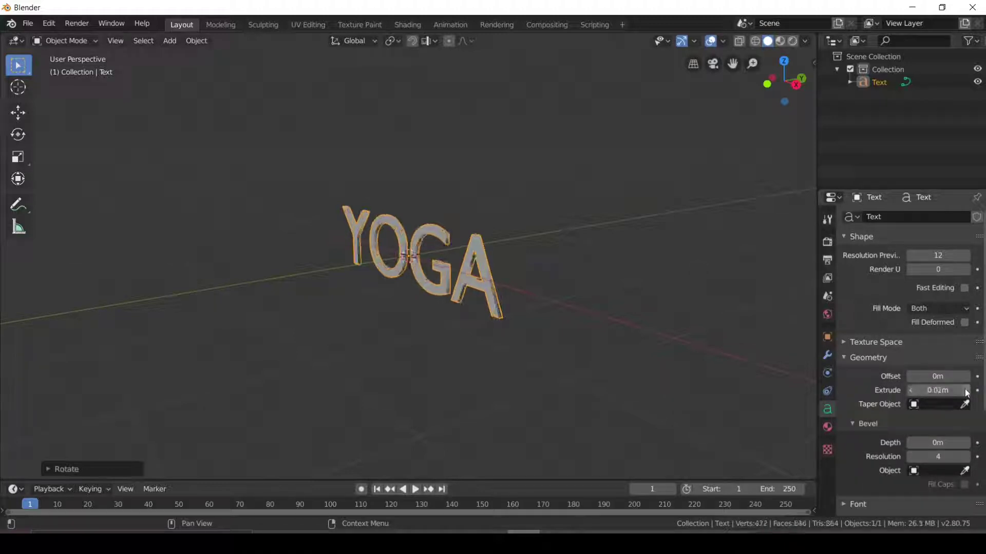
click(966, 394)
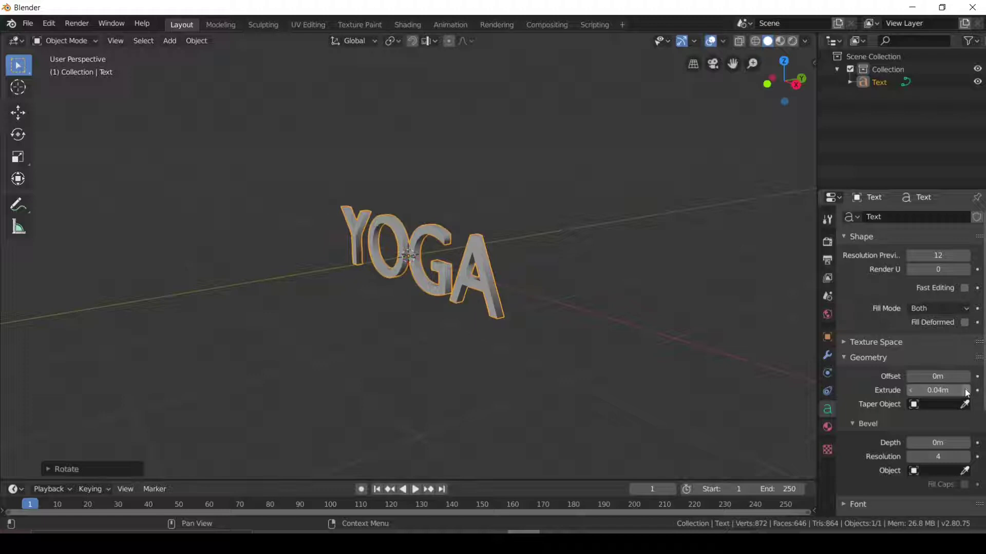
click(966, 393)
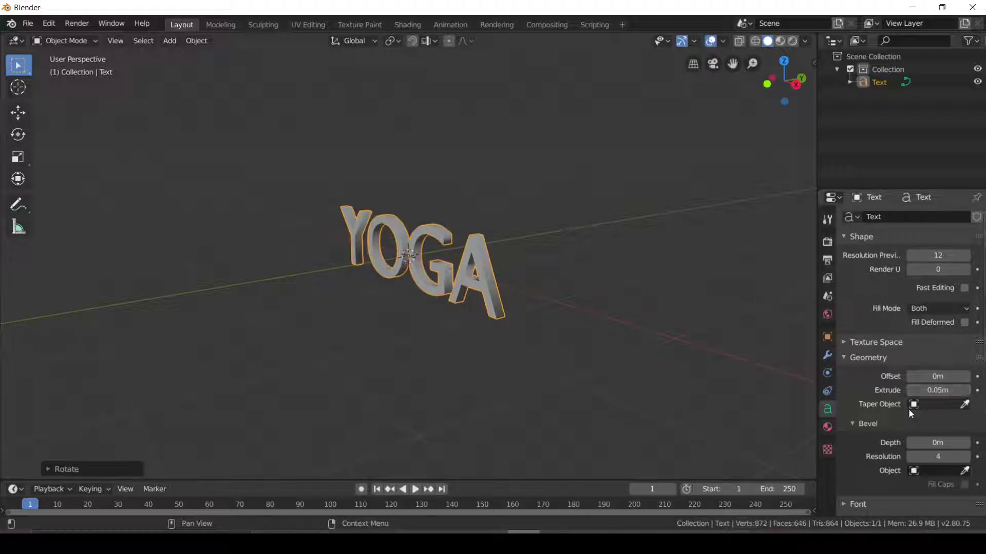
- Give the letters a 0.03 m bevel depth with resolution 0, leaving Offset at 0 m
click(965, 443)
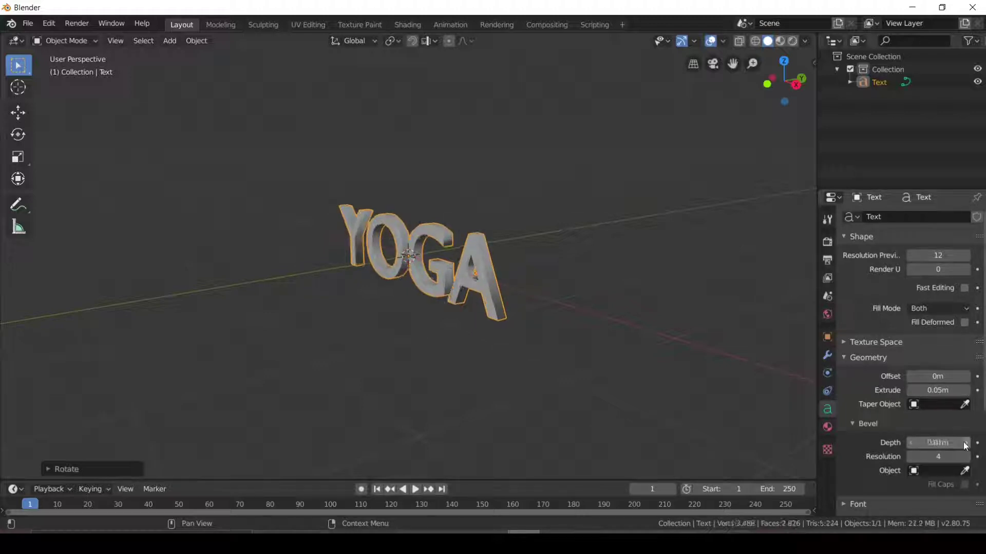
click(965, 443)
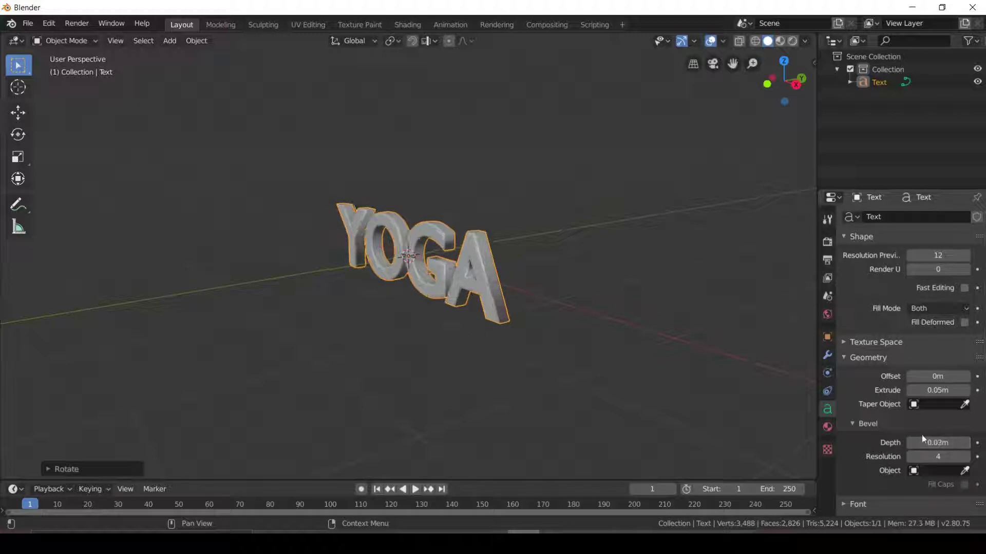
alt+middle_drag(563, 361, 626, 352)
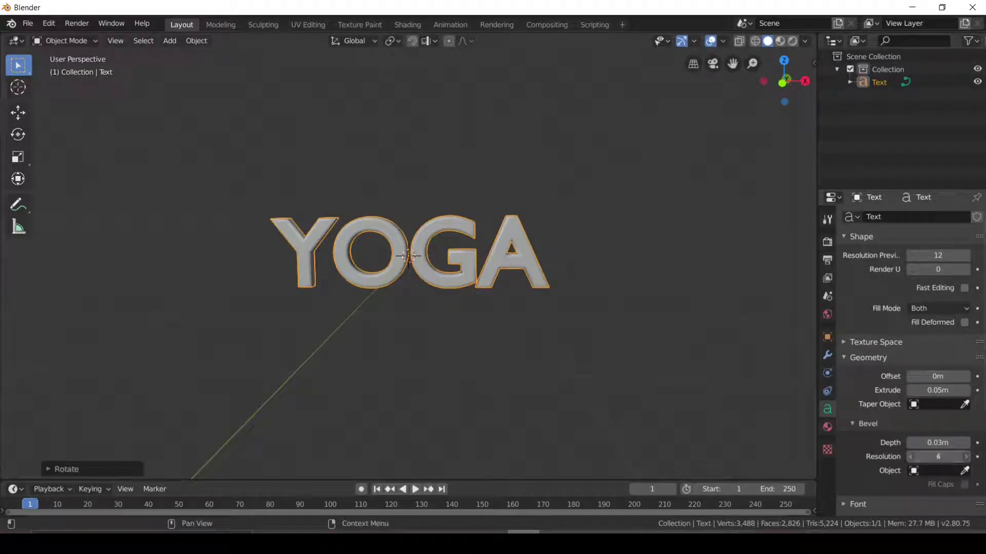
drag(938, 456, 913, 456)
scroll(447, 291, up, 5)
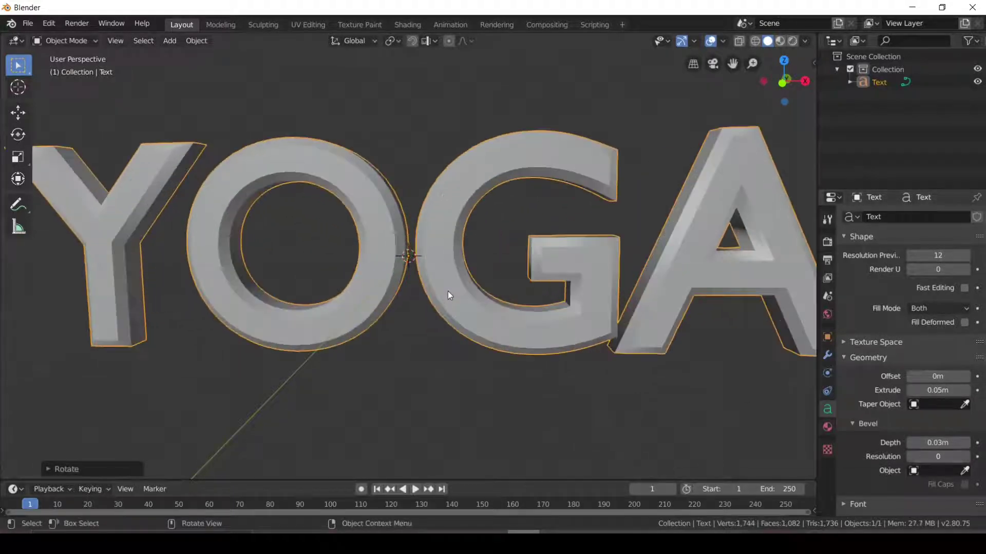
scroll(448, 291, up, 3)
scroll(448, 291, down, 3)
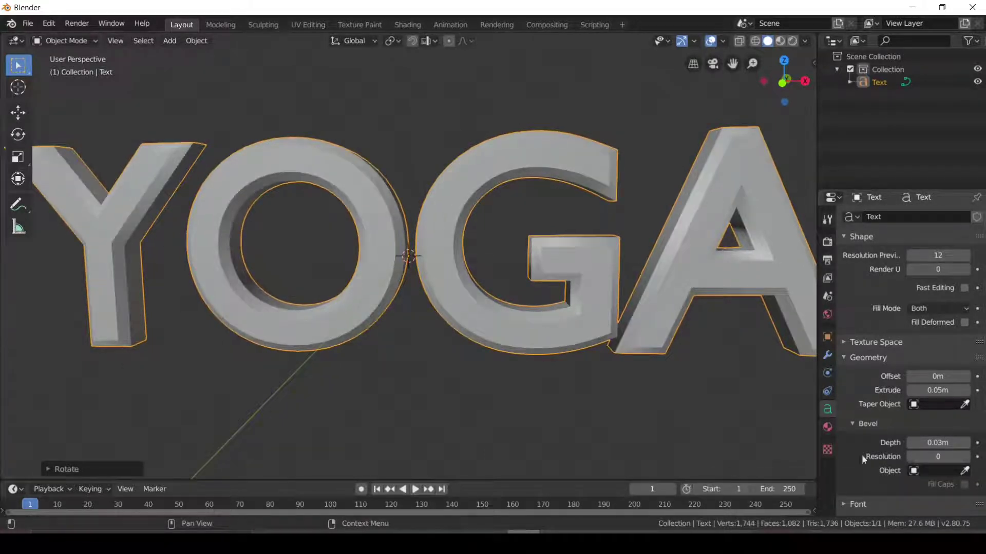
scroll(505, 414, down, 5)
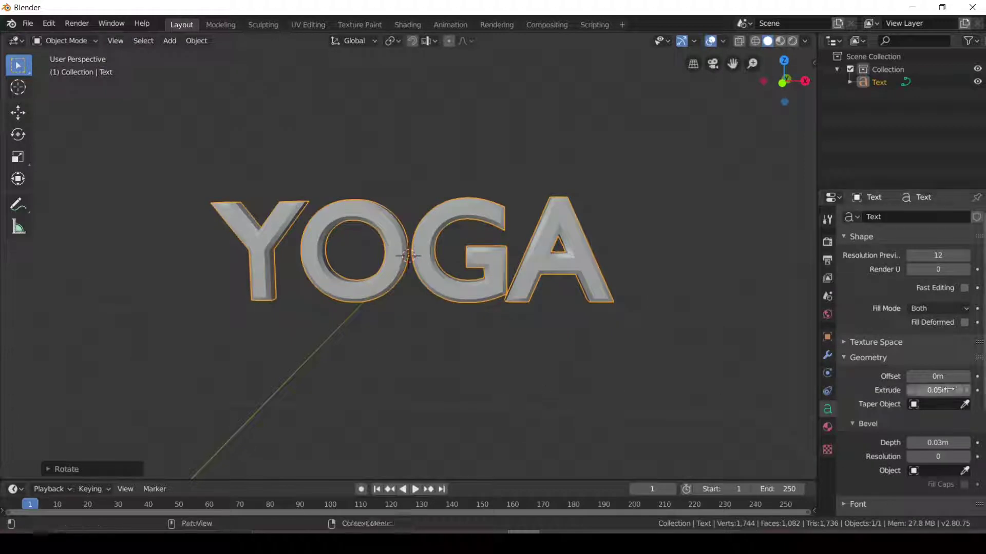
mouse_move(938, 376)
mouse_down()
mouse_move(965, 376)
mouse_move(914, 377)
mouse_up()
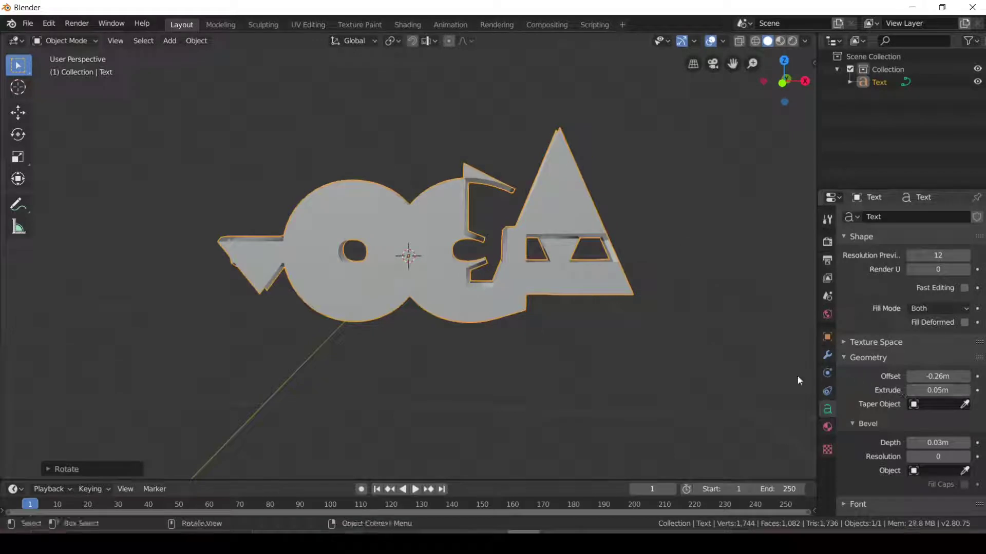
key(Escape)
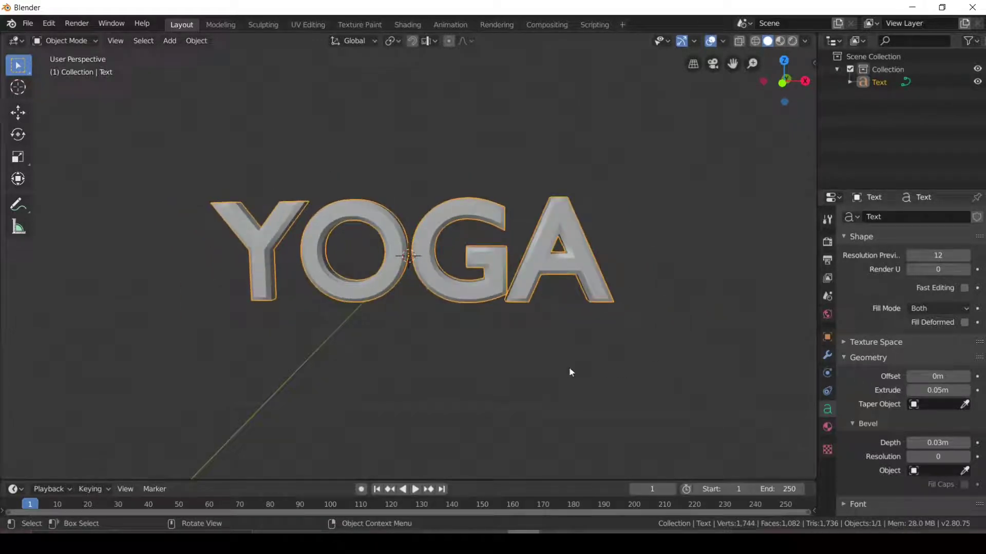
- Switch the viewport to Rendered shading and create Material.001 for the YOGA text
middle_drag(569, 373, 554, 372)
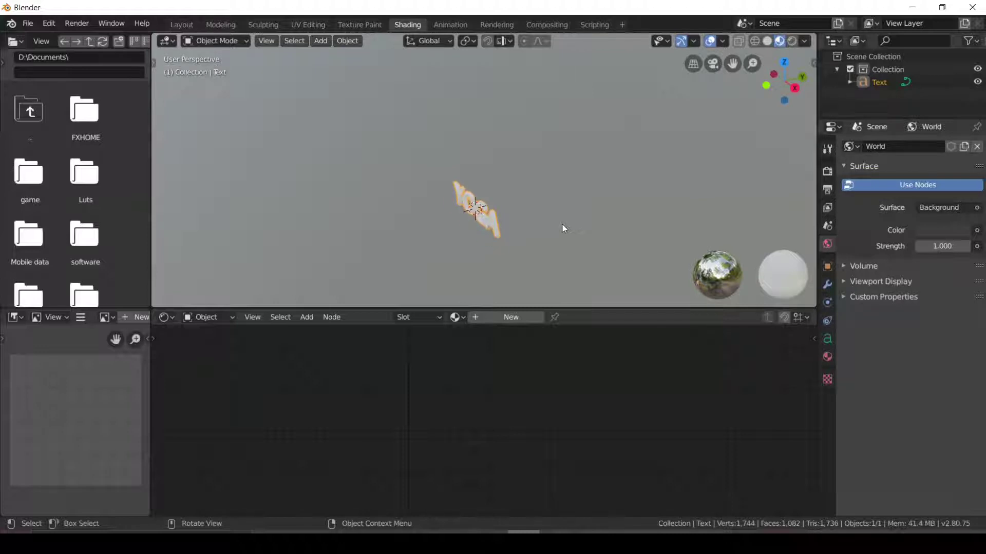
middle_drag(564, 203, 611, 203)
click(827, 358)
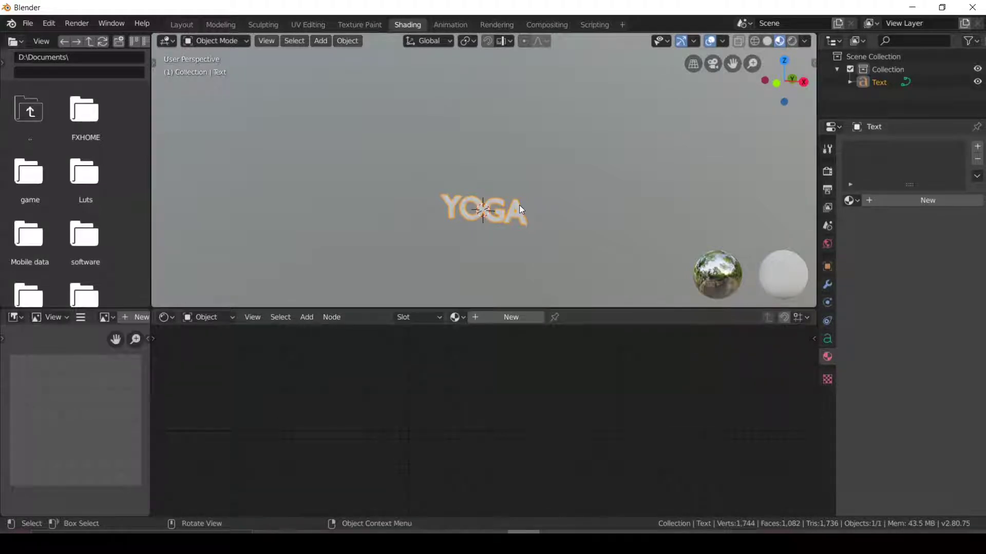
click(791, 41)
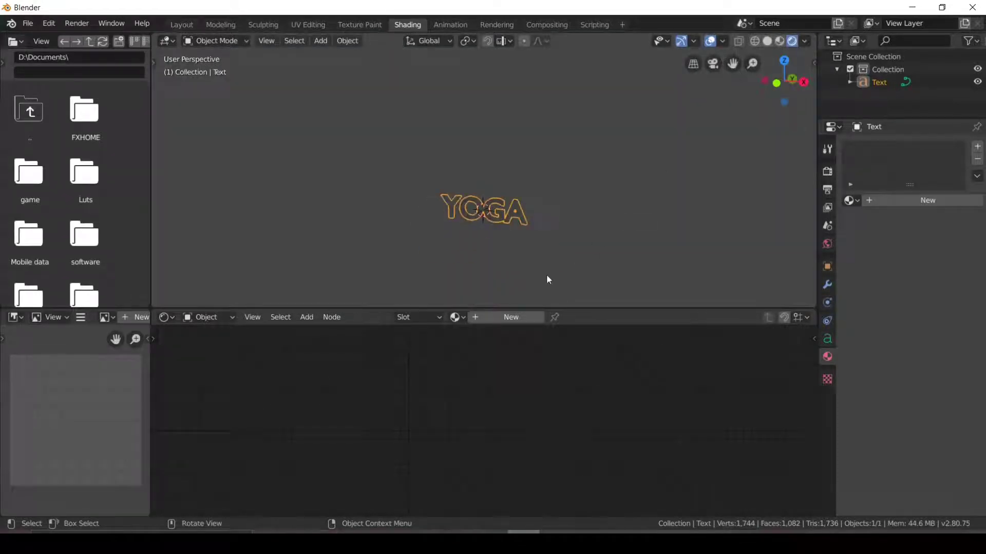
click(510, 316)
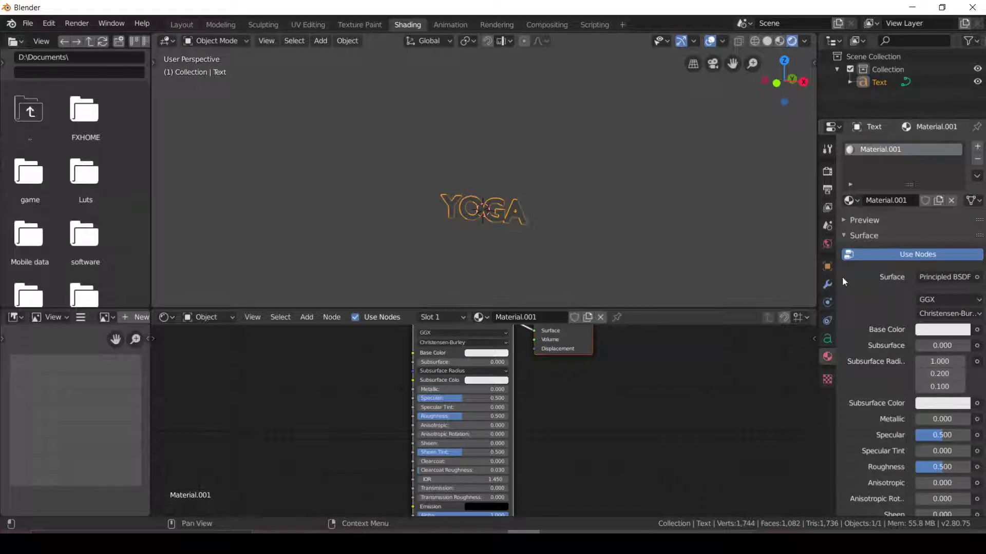
- Set the World background colour value to 0 so it turns black
click(827, 243)
click(931, 232)
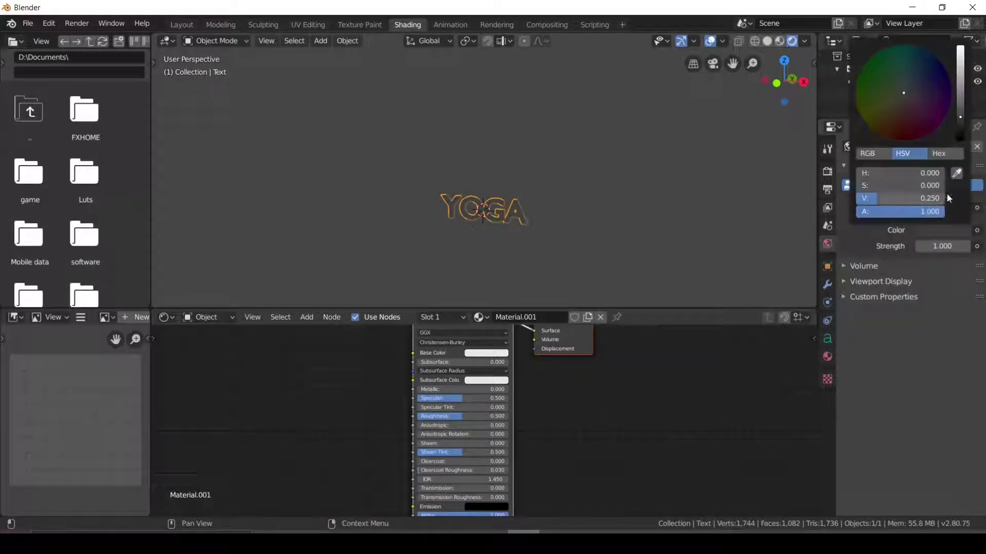
drag(956, 131, 960, 140)
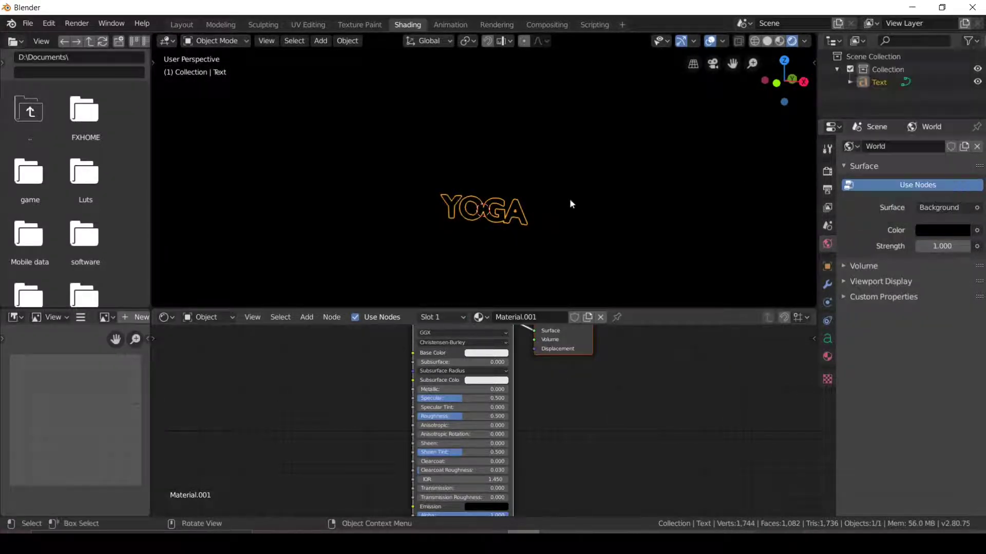
scroll(551, 263, down, 1)
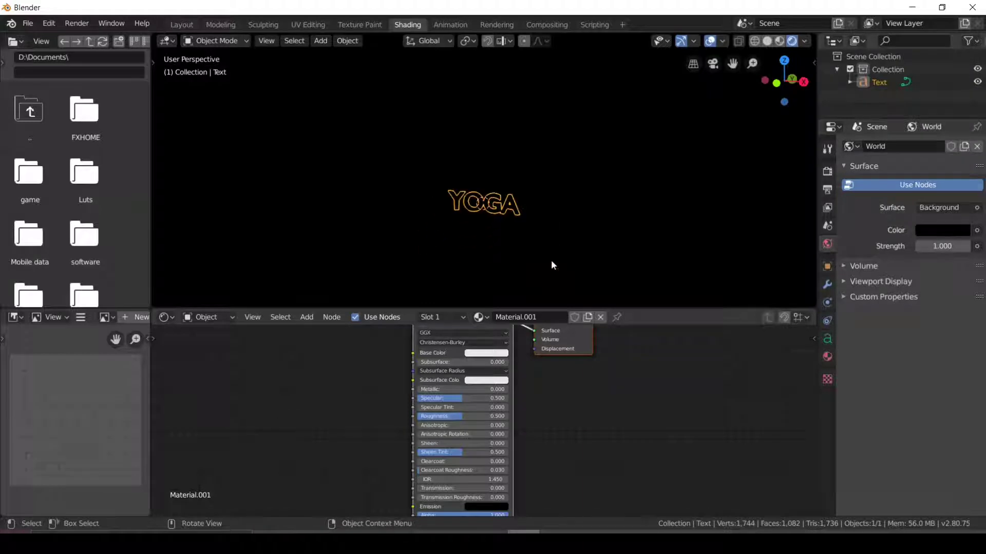
- Enlarge the node editor by shrinking the 3D view, keeping YOGA in view
mouse_move(550, 259)
middle_down()
mouse_move(555, 192)
mouse_move(582, 202)
middle_up()
scroll(581, 202, up, 2)
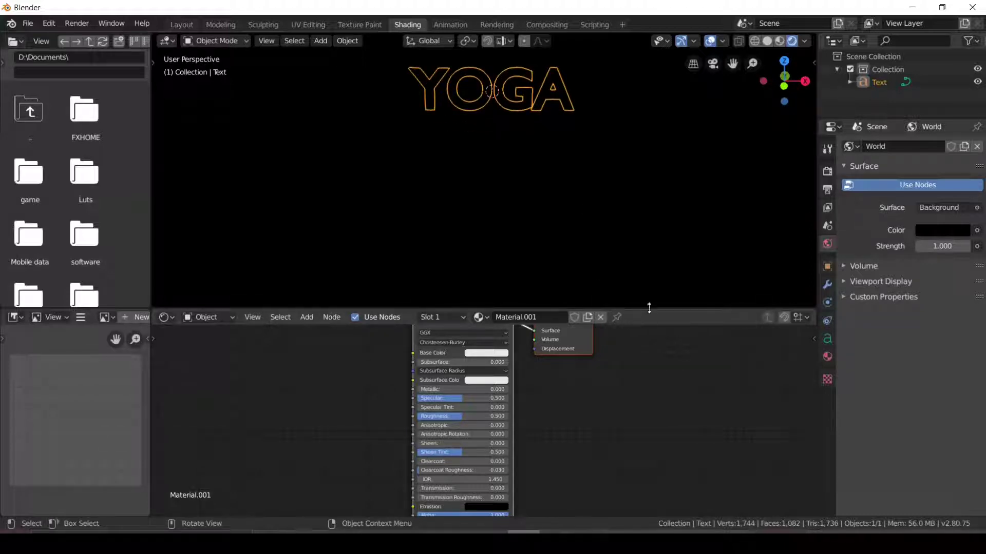
drag(663, 309, 662, 168)
shift+middle_drag(553, 101, 548, 152)
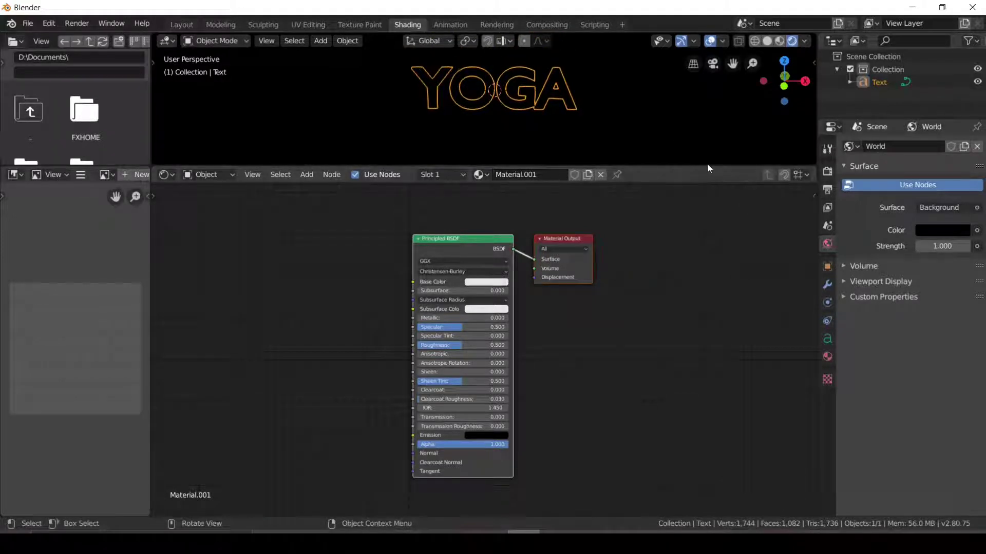
scroll(608, 118, up, 2)
scroll(608, 118, down, 1)
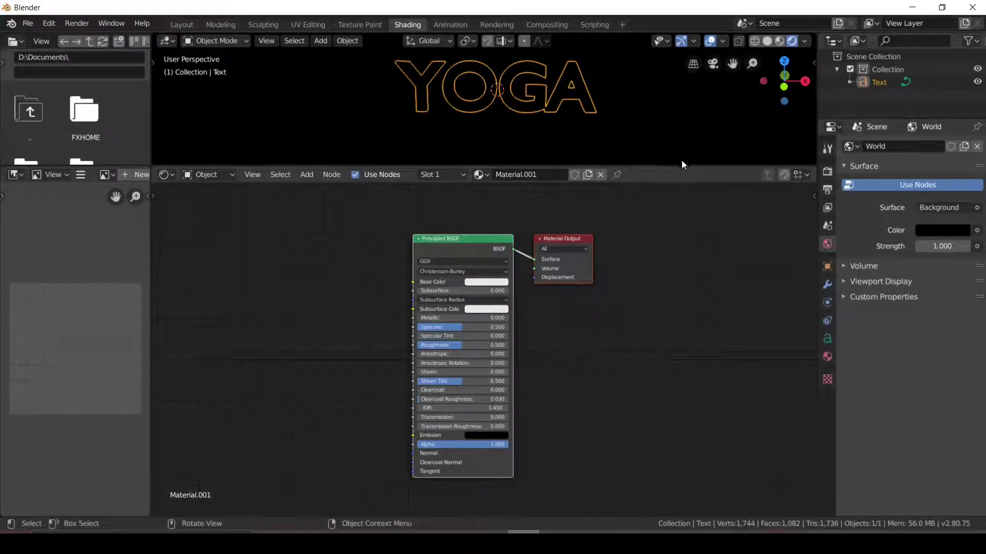
drag(681, 165, 681, 134)
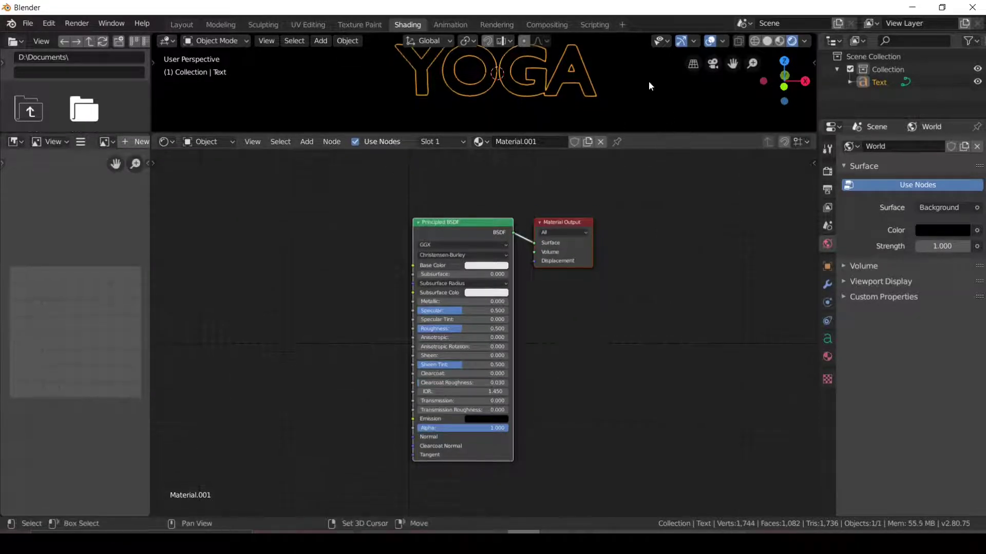
- Search the Add menu for 'MI' and pick a Mix Shader node
scroll(520, 211, up, 1)
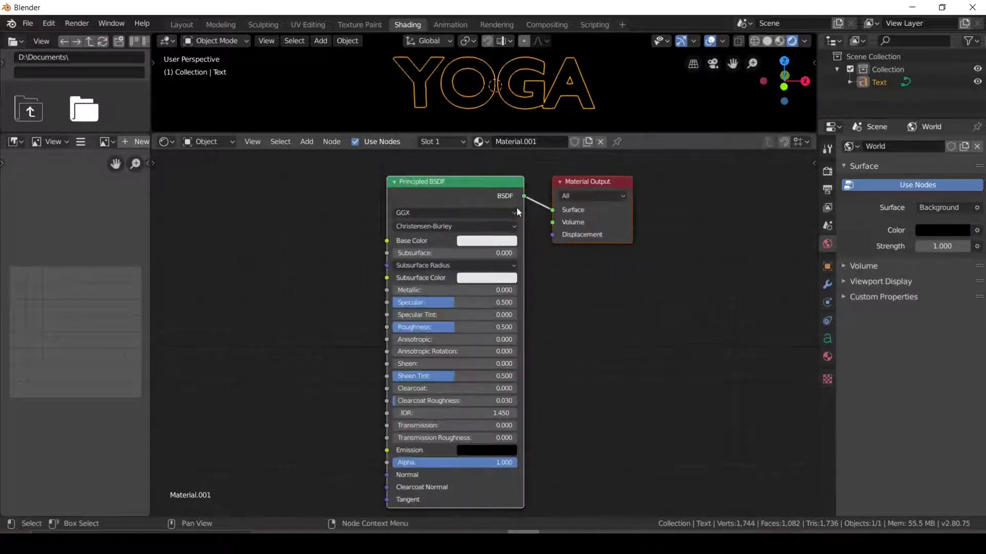
scroll(525, 203, down, 1)
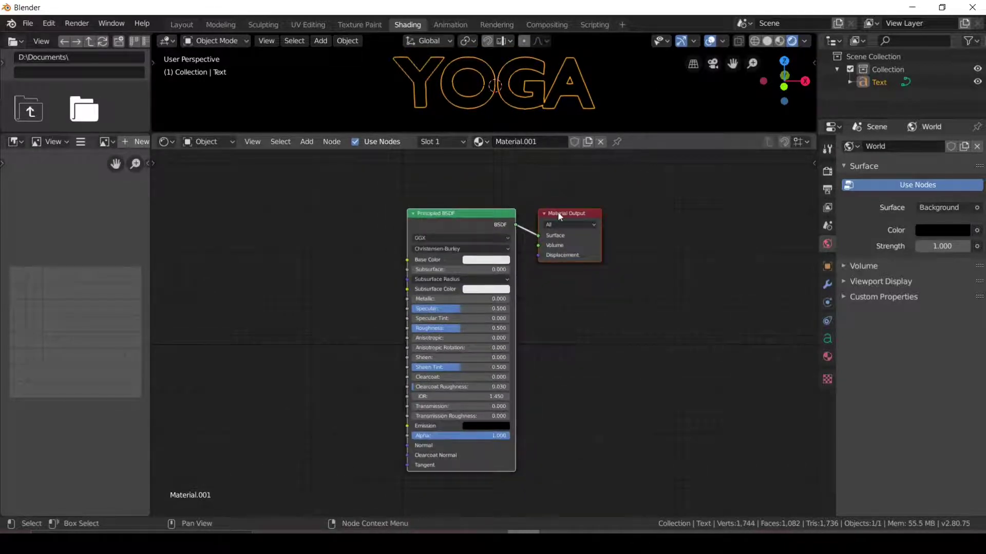
key(shift+a)
click(368, 207)
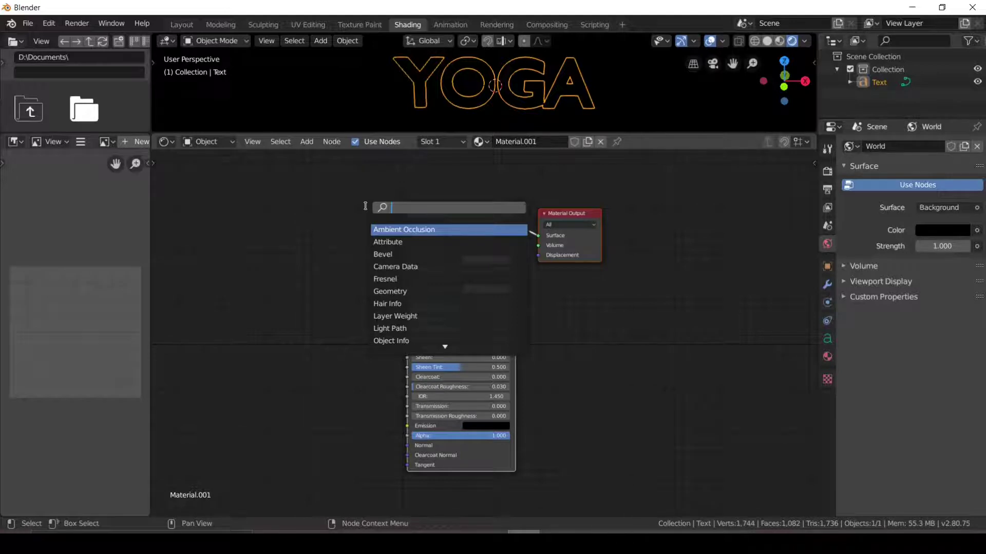
text(M)
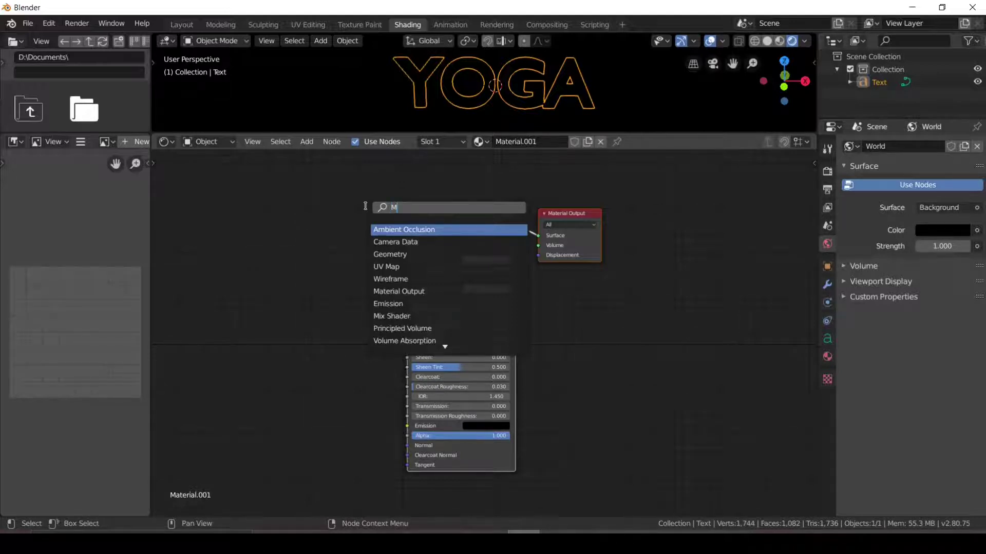
text(I)
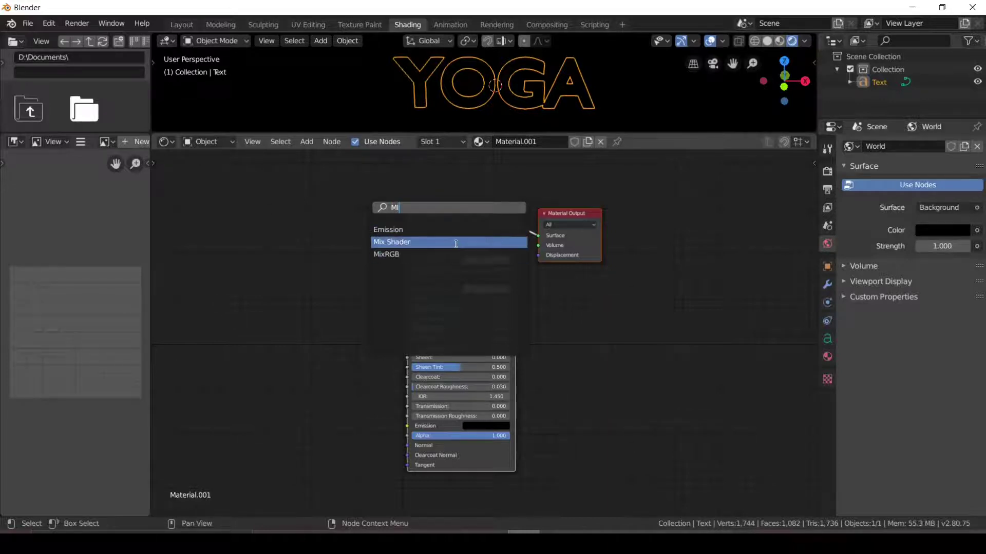
click(456, 242)
- Drop the Mix Shader on the BSDF–Output link and add an Emission node below the BSDF
click(565, 247)
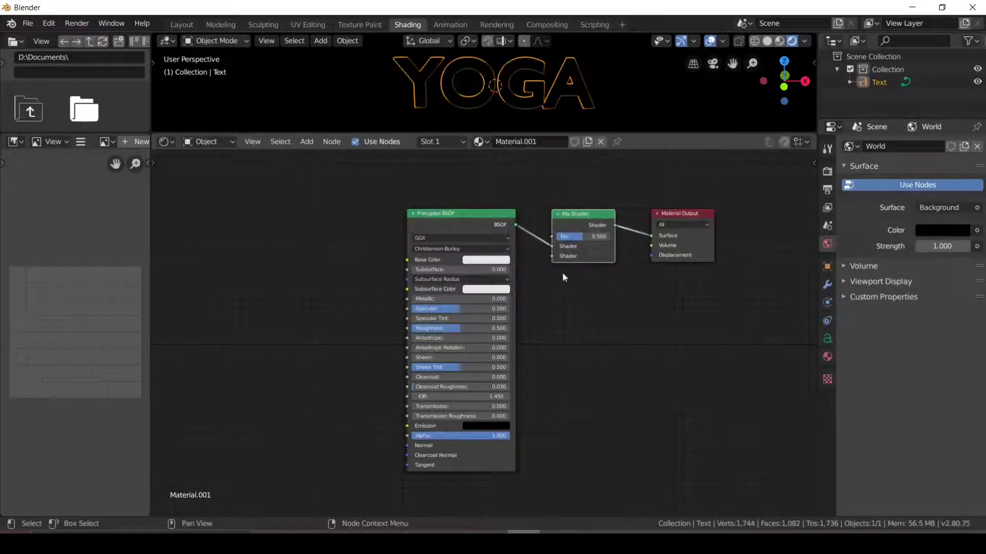
key(shift+a)
click(566, 326)
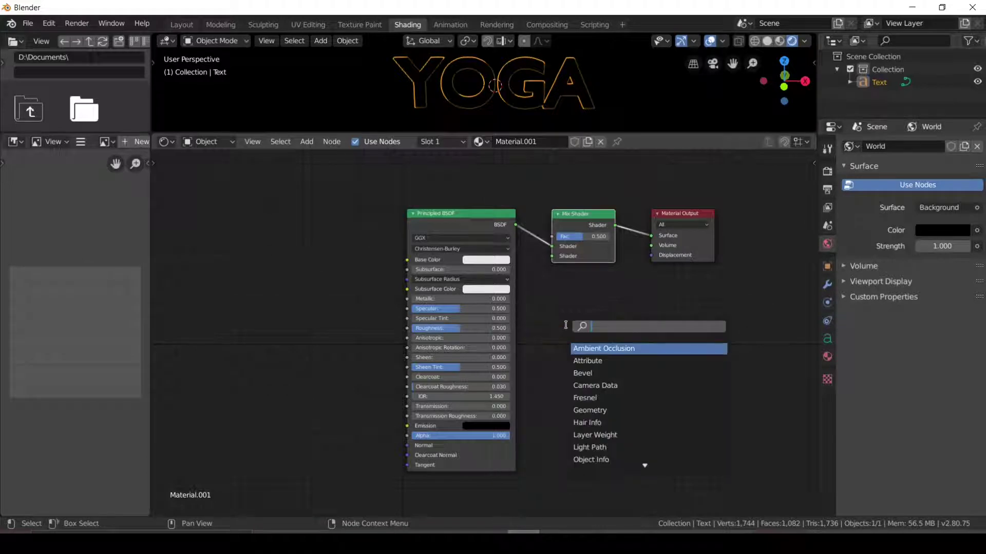
text(EMI)
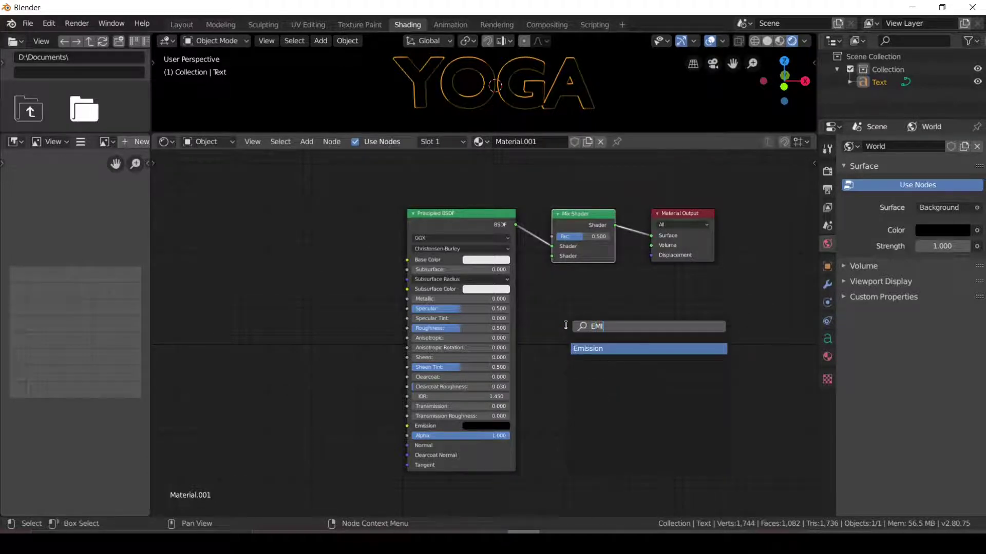
key(Return)
click(503, 481)
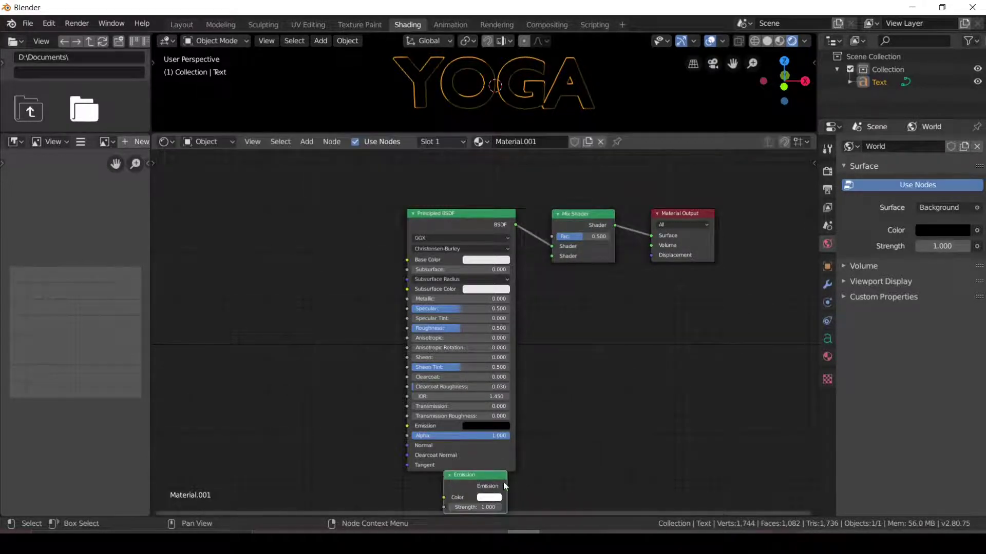
- Link the Emission into the Mix Shader's second shader input and set its Strength to 10
drag(507, 486, 550, 254)
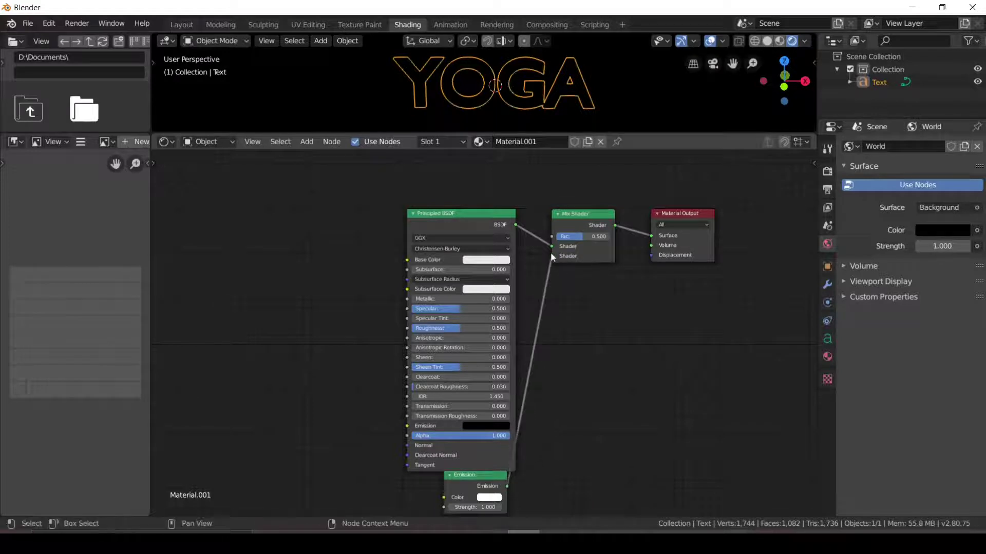
click(480, 507)
text(10)
key(Return)
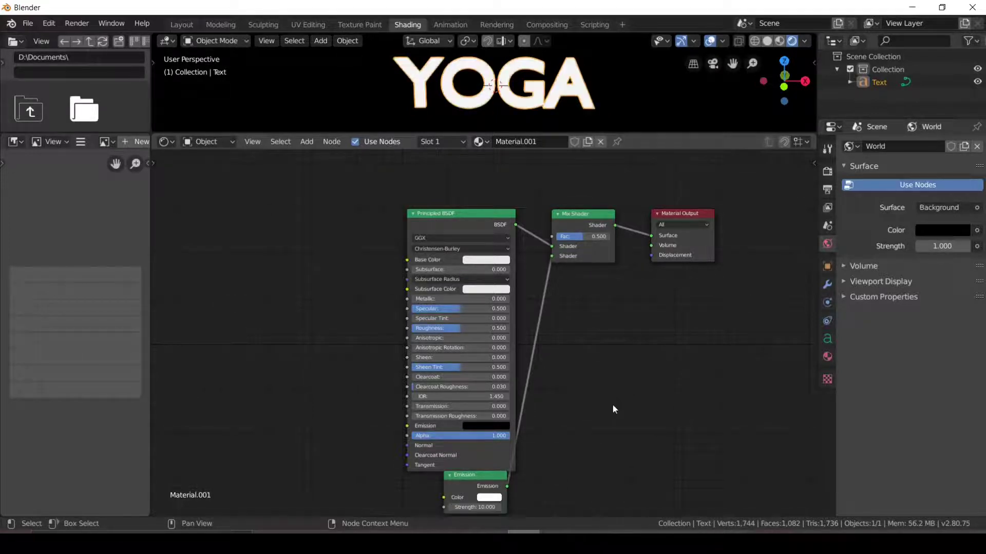
- Drive the Mix Shader factor with a Musgrave Texture's Color and make the BSDF base colour black
key(shift+a)
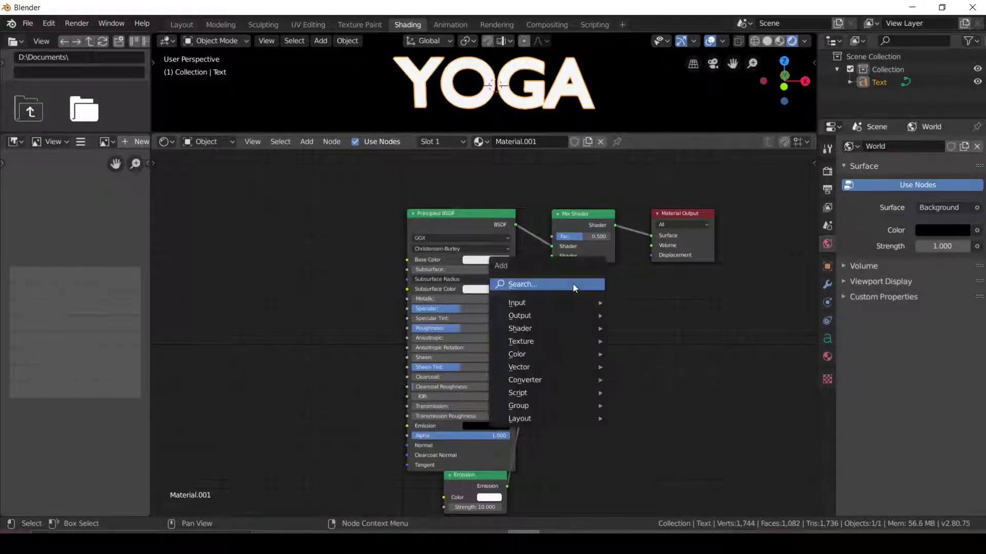
click(572, 283)
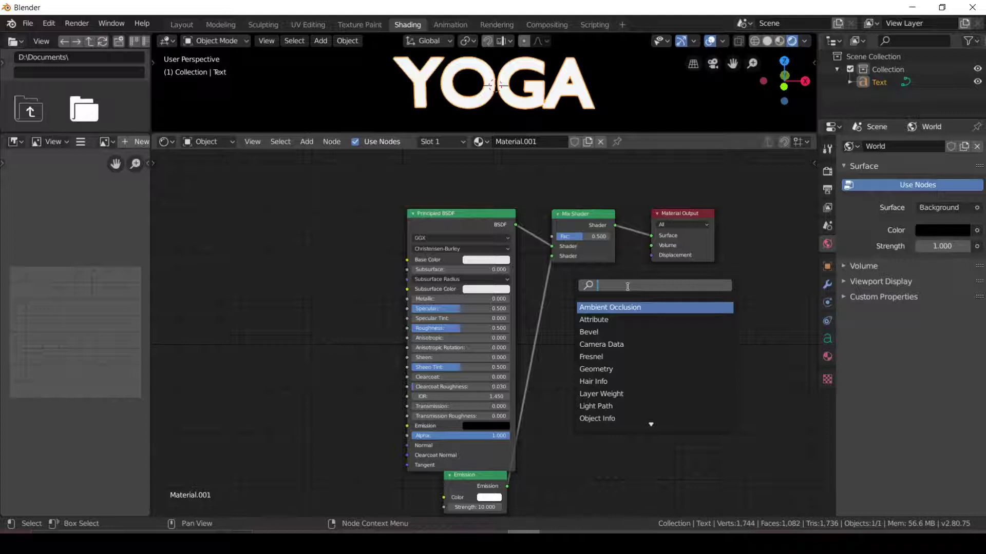
text(M)
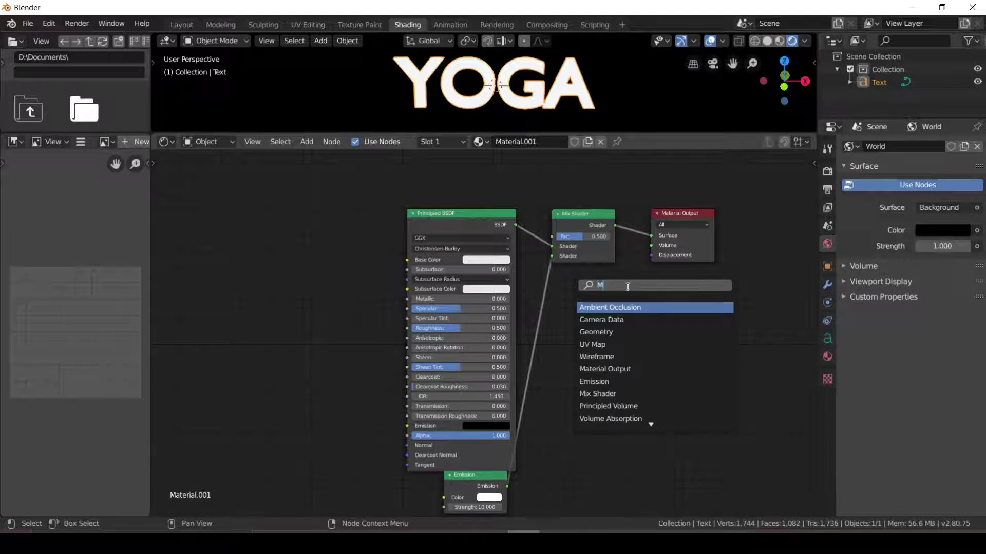
text(U)
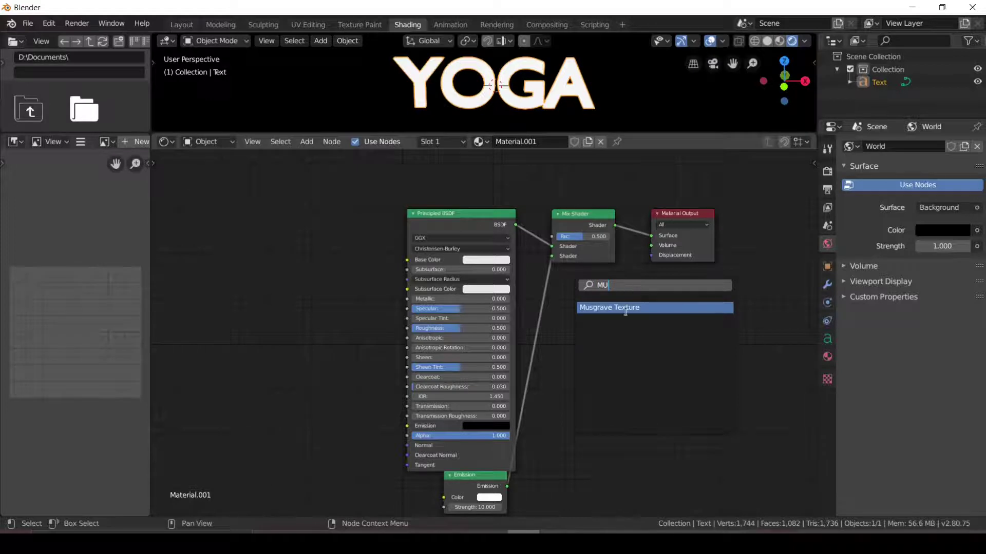
key(Return)
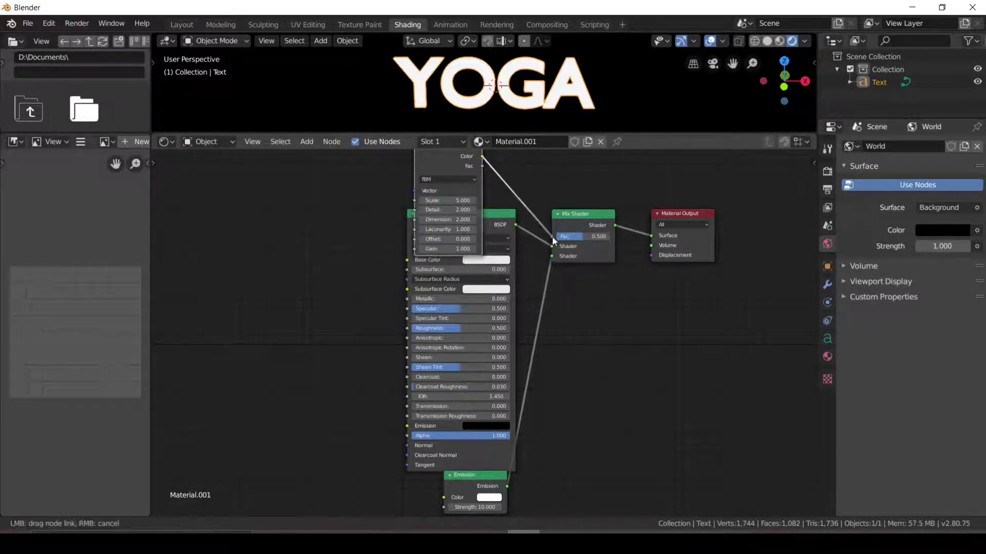
drag(483, 157, 552, 236)
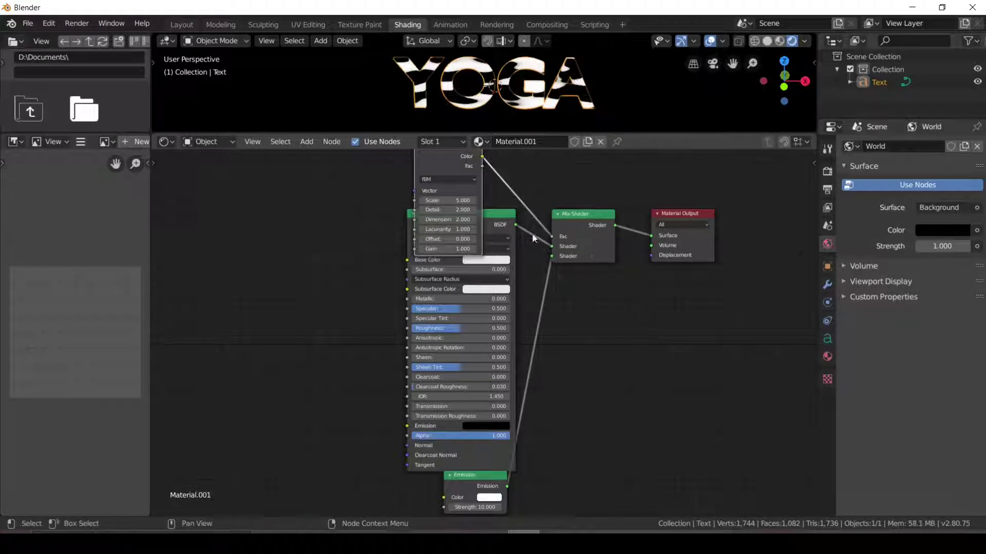
click(493, 261)
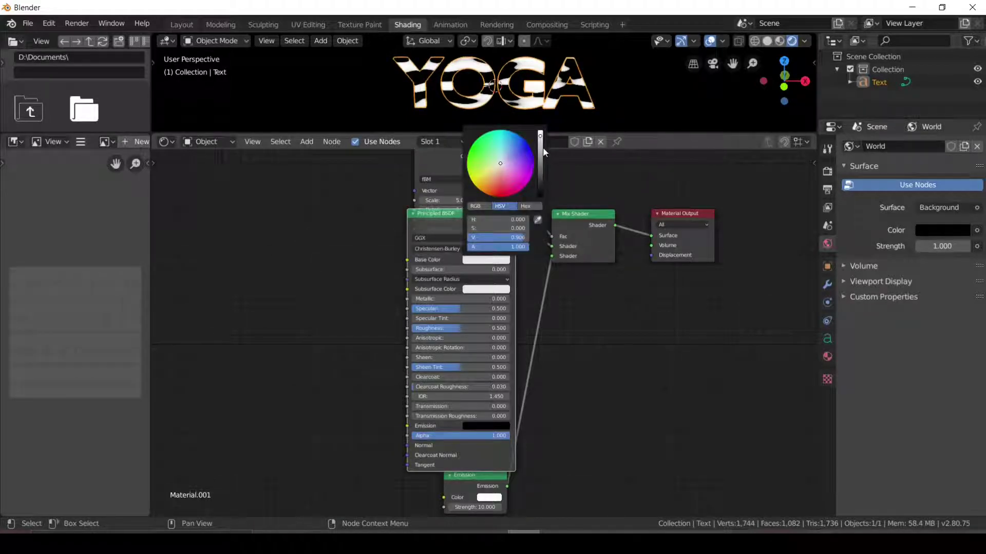
drag(544, 152, 542, 197)
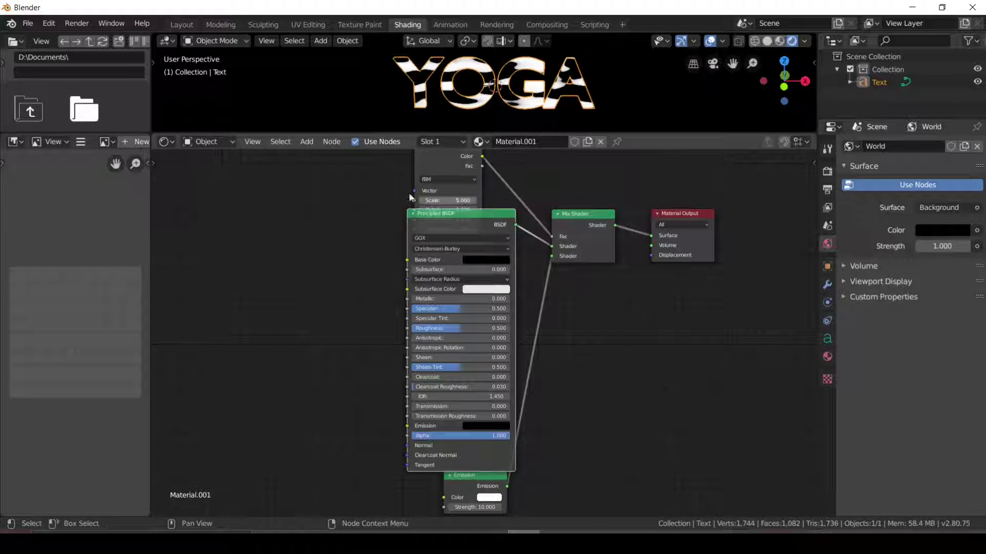
- Add Texture Coordinate and Mapping nodes to the Musgrave via Ctrl+T, linking Object into Mapping's Vector
scroll(376, 194, down, 2)
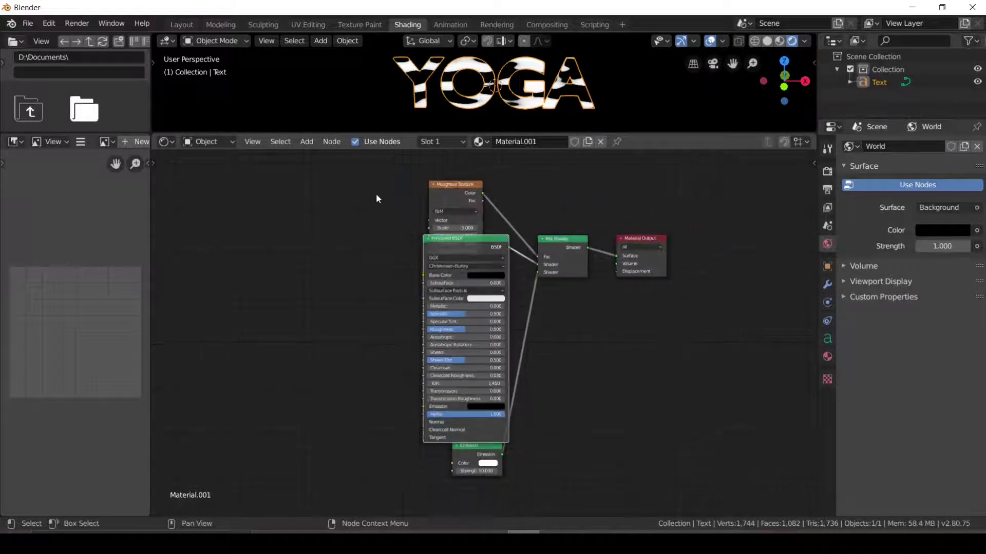
drag(457, 183, 457, 168)
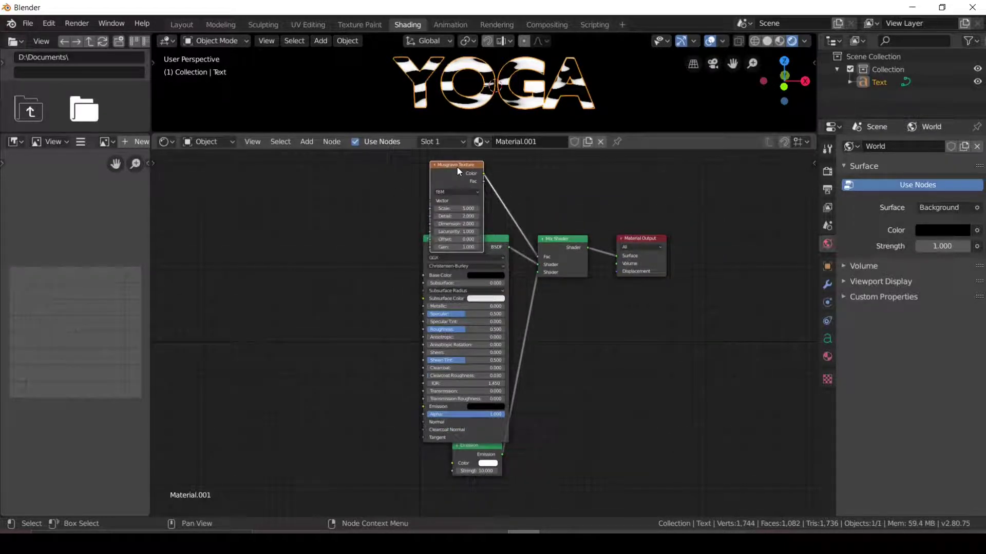
key(ctrl)
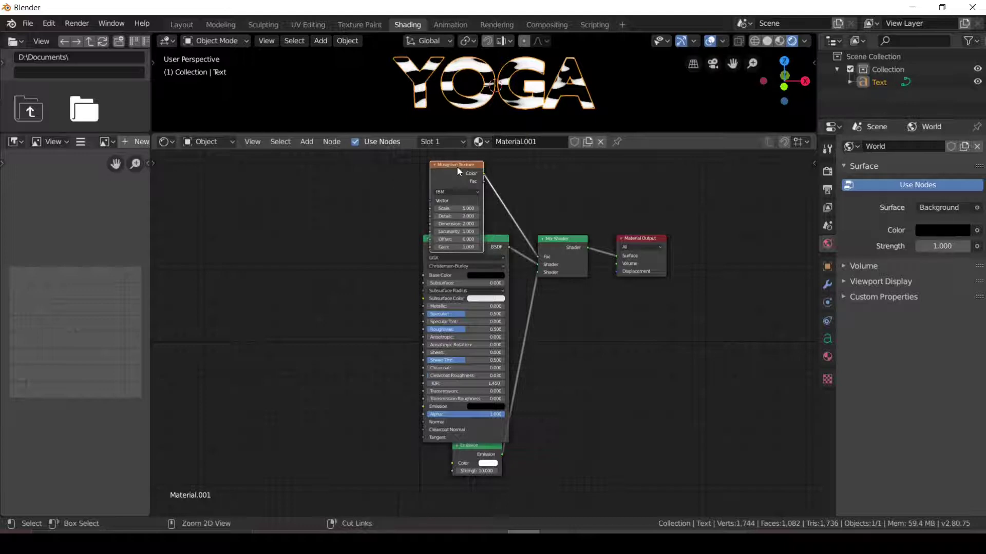
key(ctrl+t)
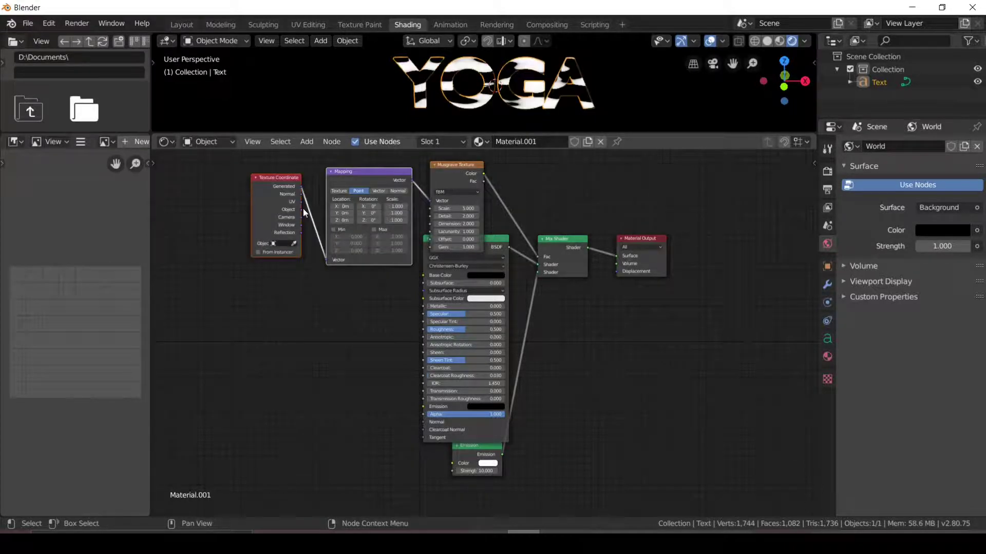
drag(301, 210, 322, 224)
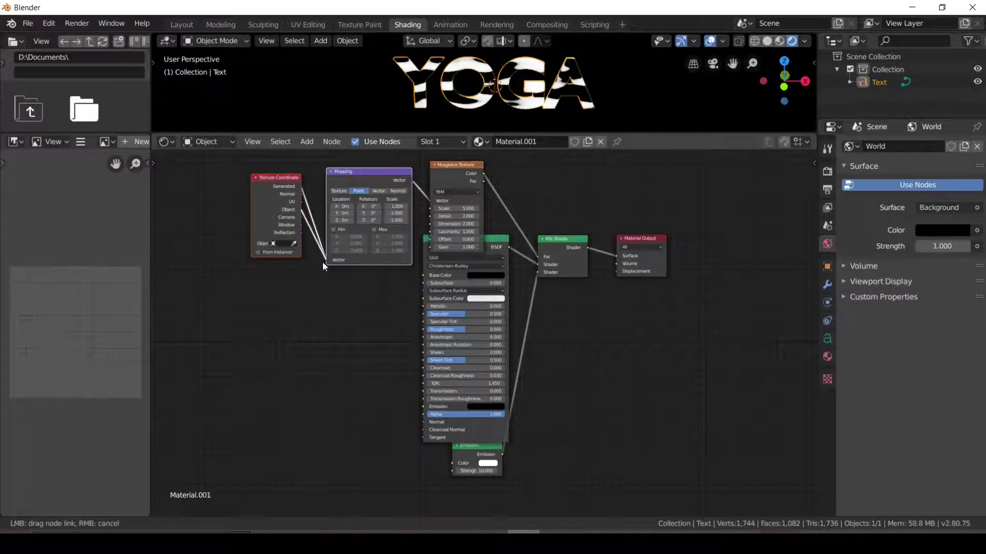
drag(322, 262, 324, 260)
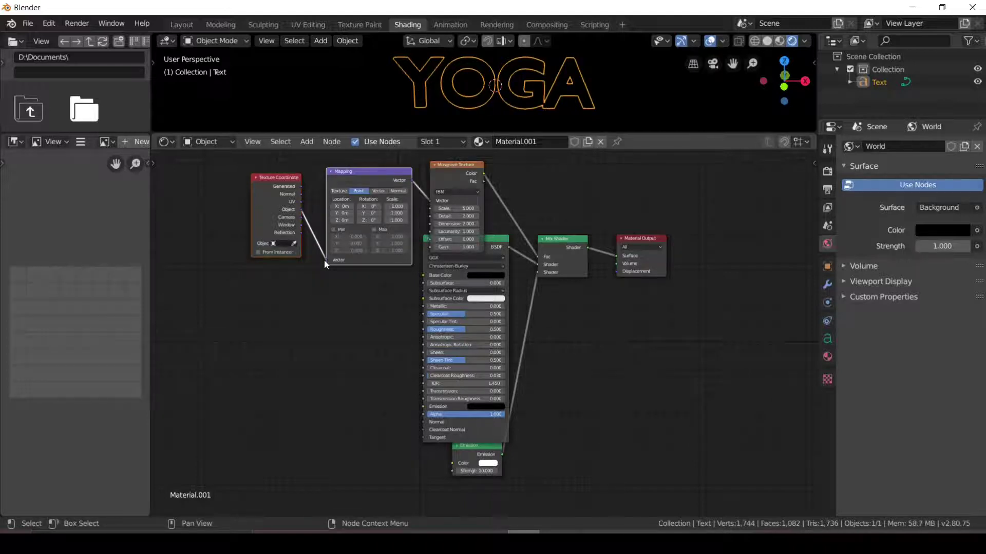
click(300, 186)
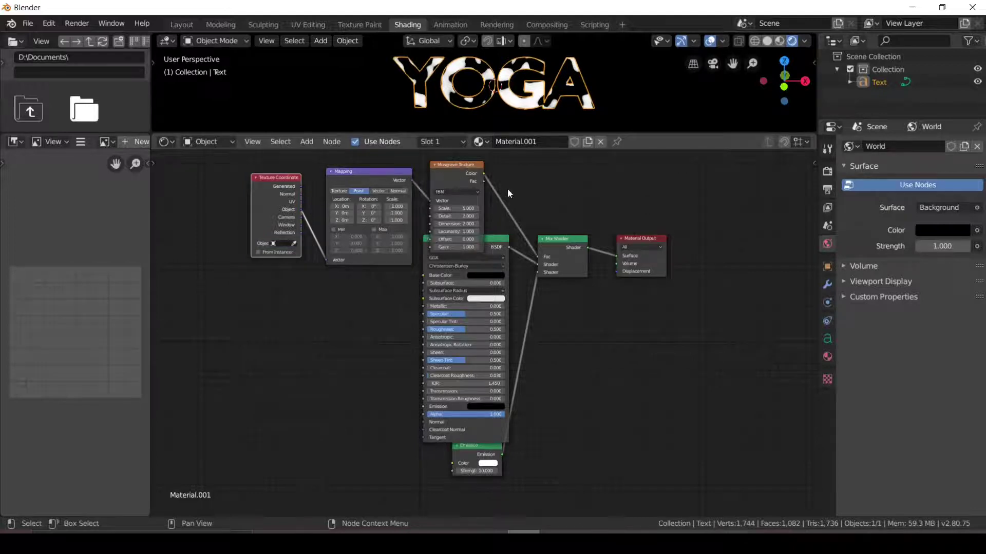
- Insert a ColorRamp node on the link from Musgrave Texture to Mix Shader
key(shift+a)
click(522, 199)
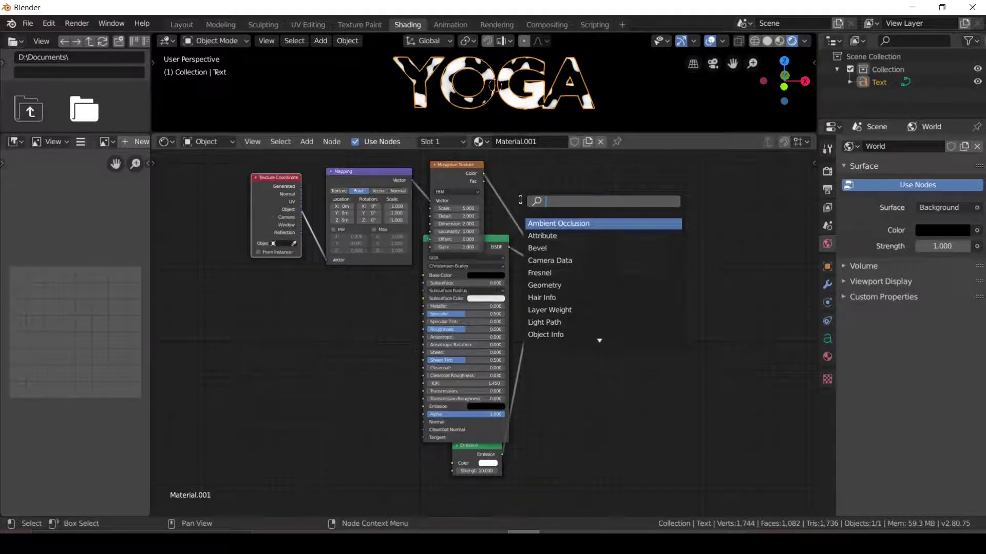
text(col)
key(Return)
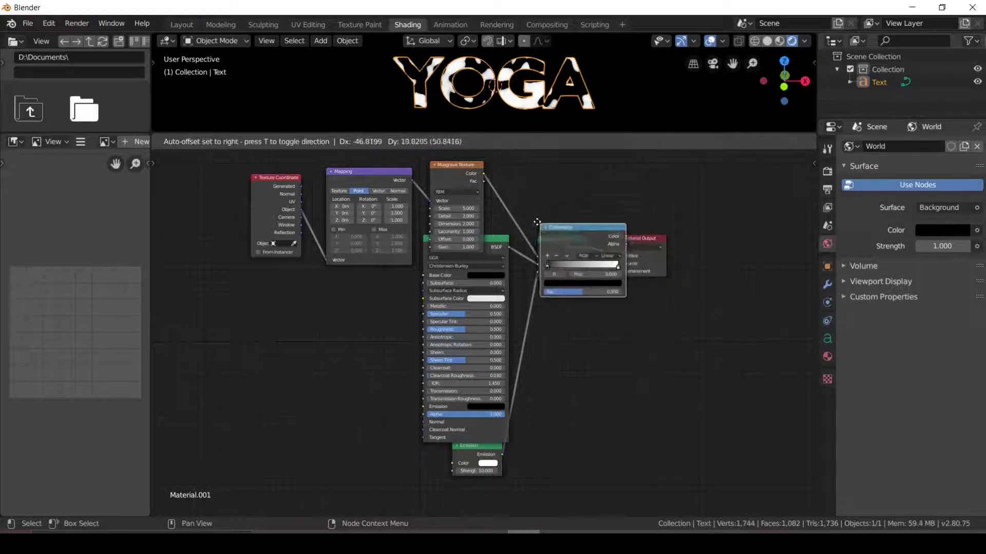
click(490, 183)
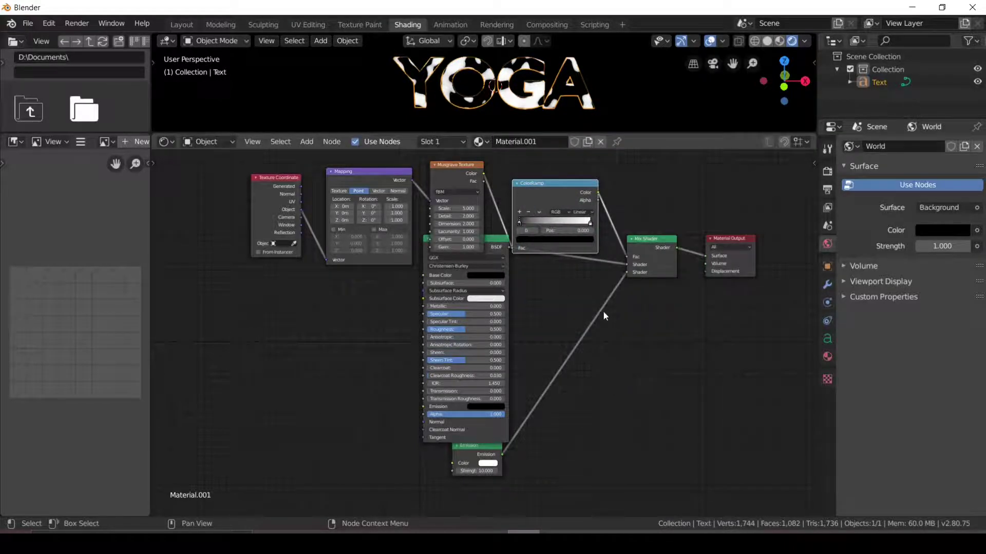
scroll(607, 347, down, 1)
scroll(605, 347, up, 1)
scroll(606, 347, up, 1)
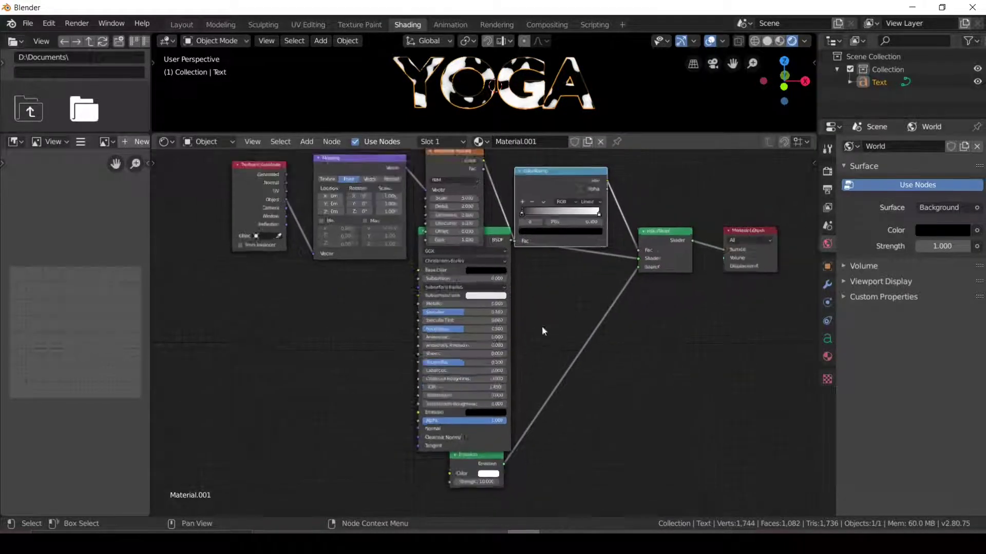
scroll(543, 330, down, 1)
- Move the Texture Coordinate and Mapping nodes down-left and insert a Noise Texture between Mapping and Musgrave
drag(382, 183, 376, 193)
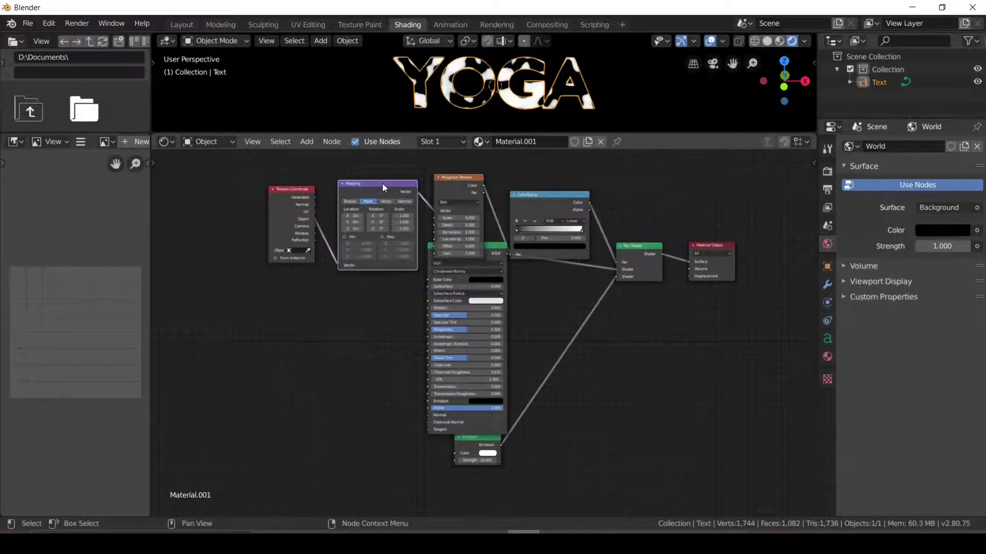
drag(239, 169, 316, 220)
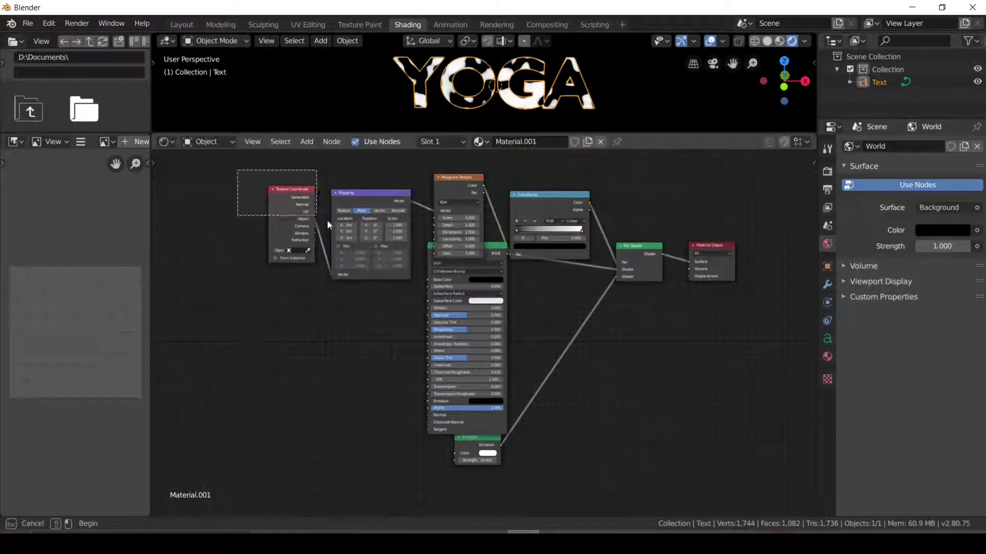
drag(371, 198, 257, 257)
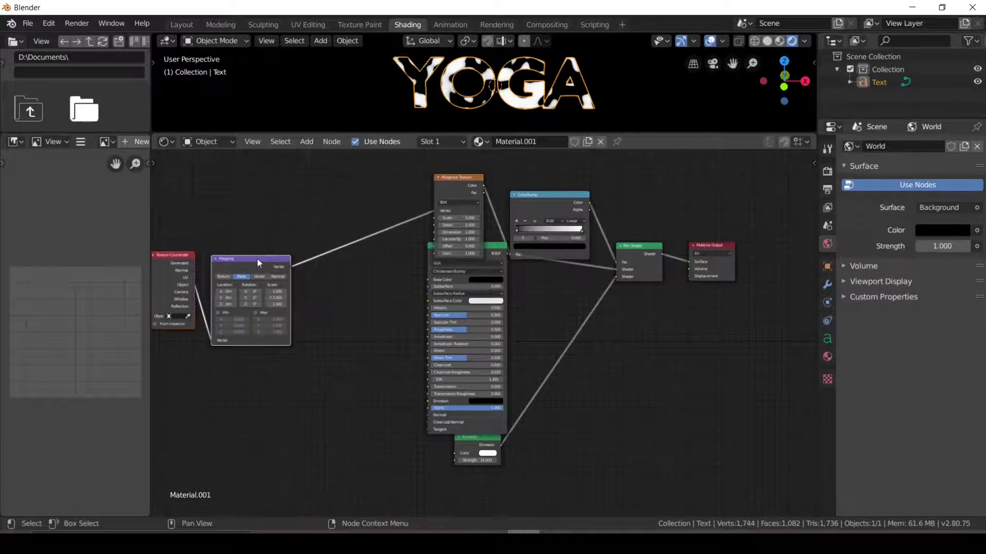
key(shift+a)
click(257, 256)
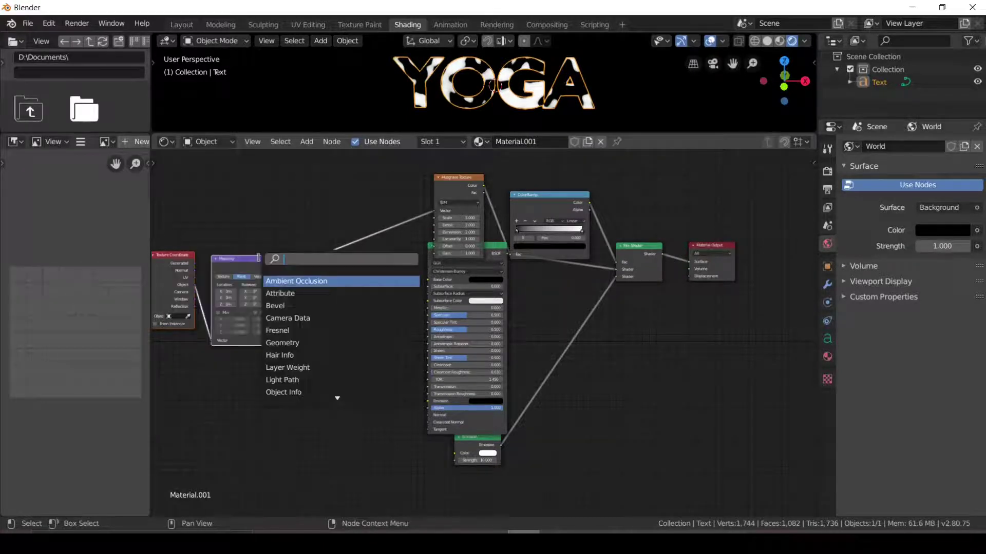
text(NOI)
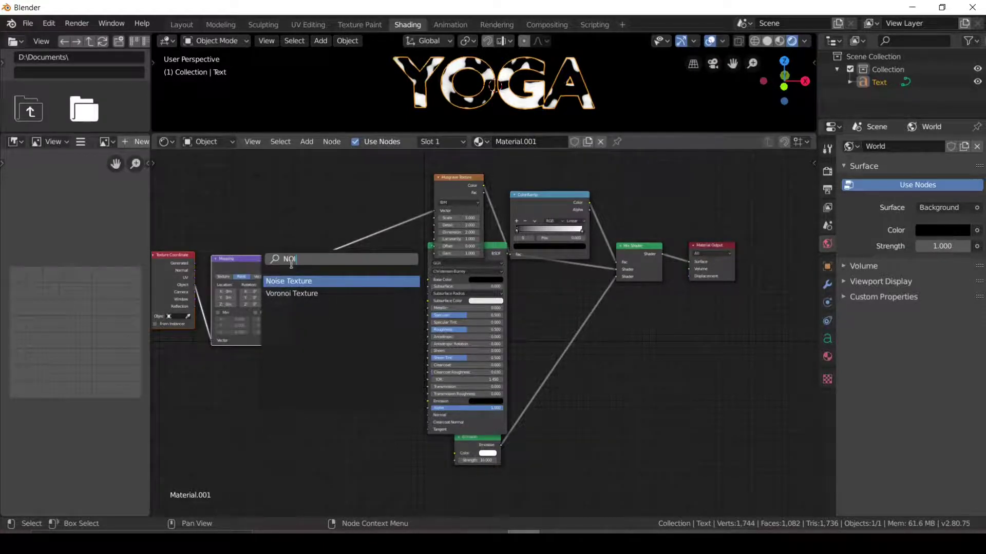
key(Return)
click(295, 246)
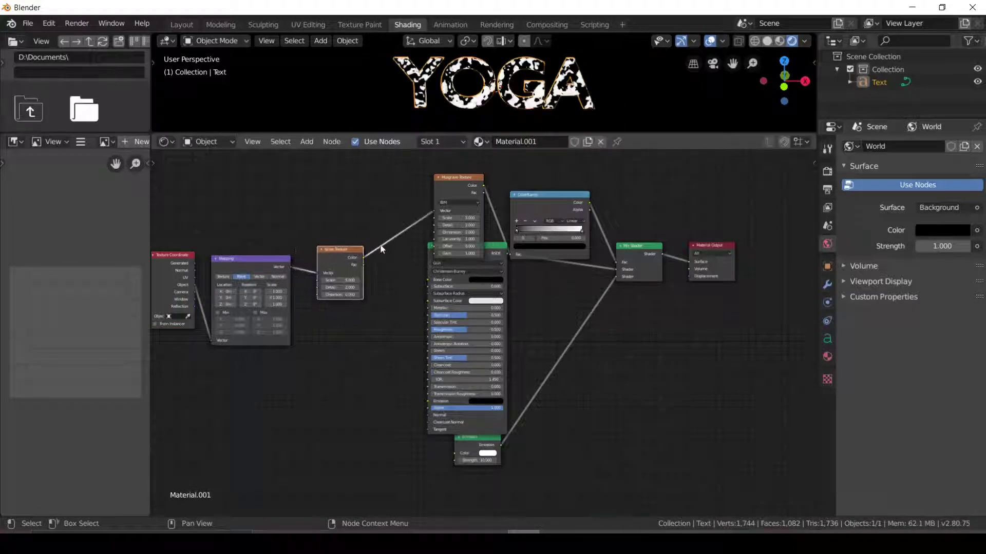
- Add a second ColorRamp node after the Noise Texture
key(shift+a)
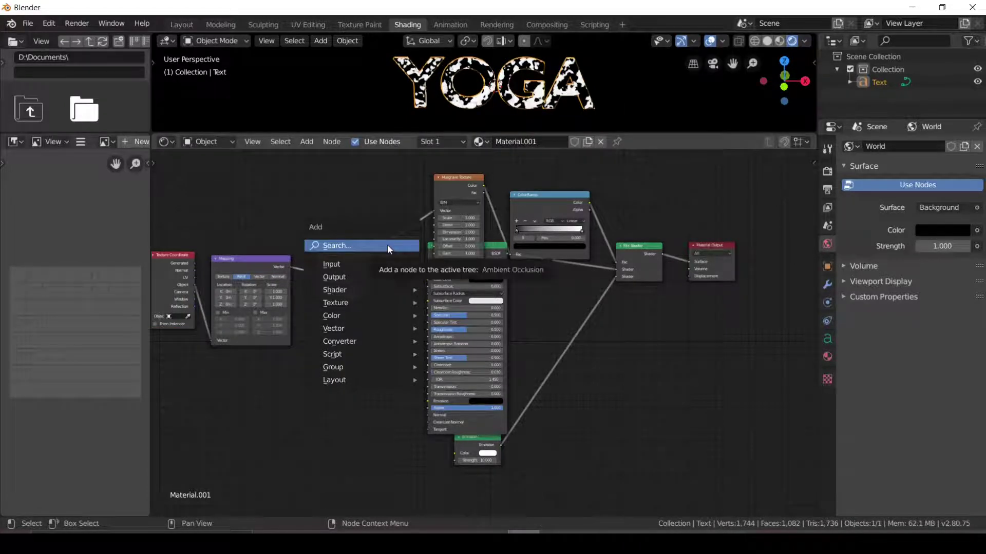
click(387, 244)
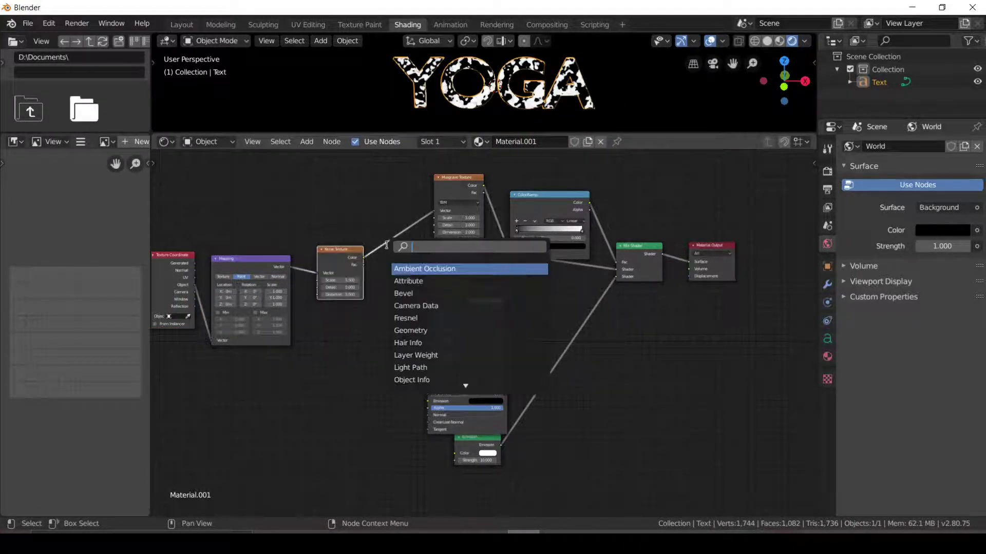
text(COL)
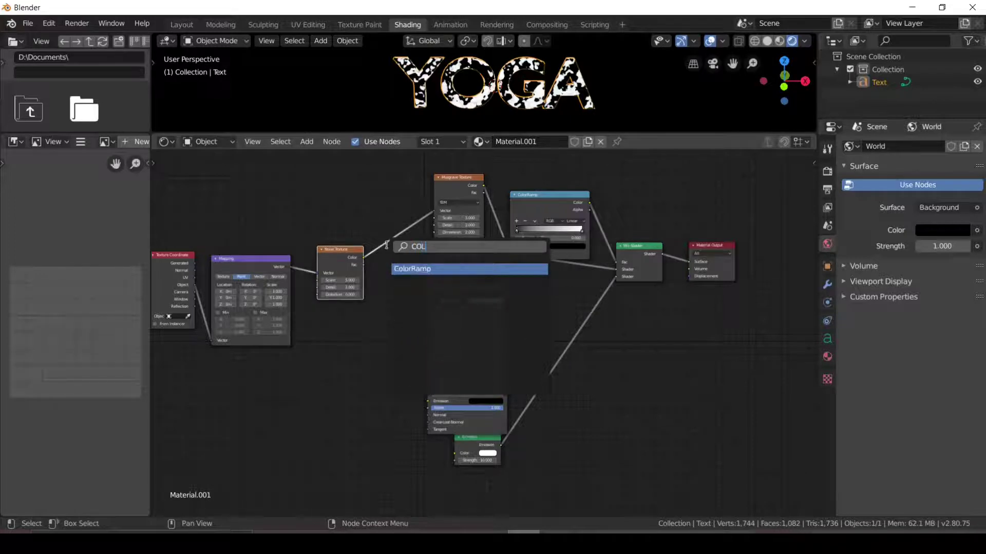
key(Return)
click(393, 212)
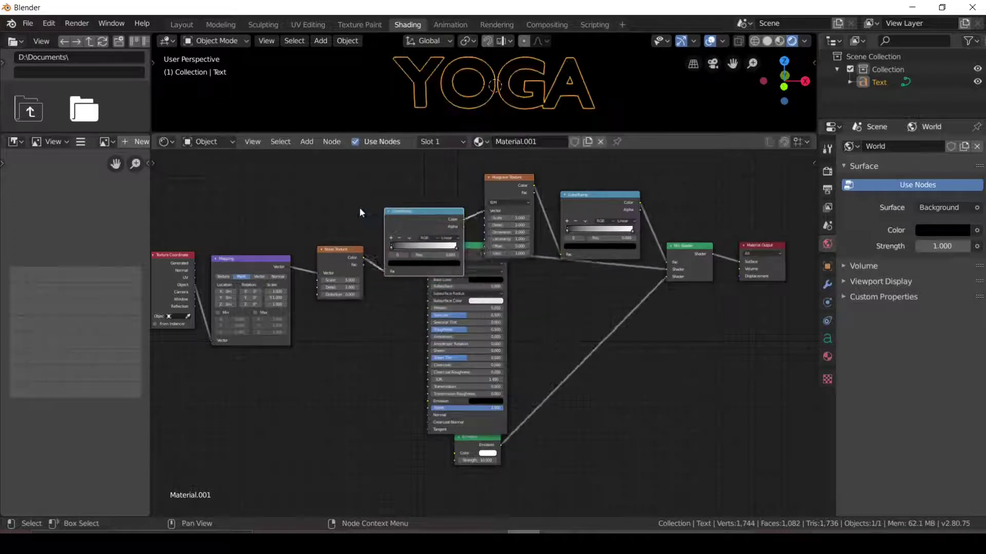
- Rearrange the Principled BSDF and Emission nodes so they sit clear of the ColorRamp
drag(489, 249, 512, 292)
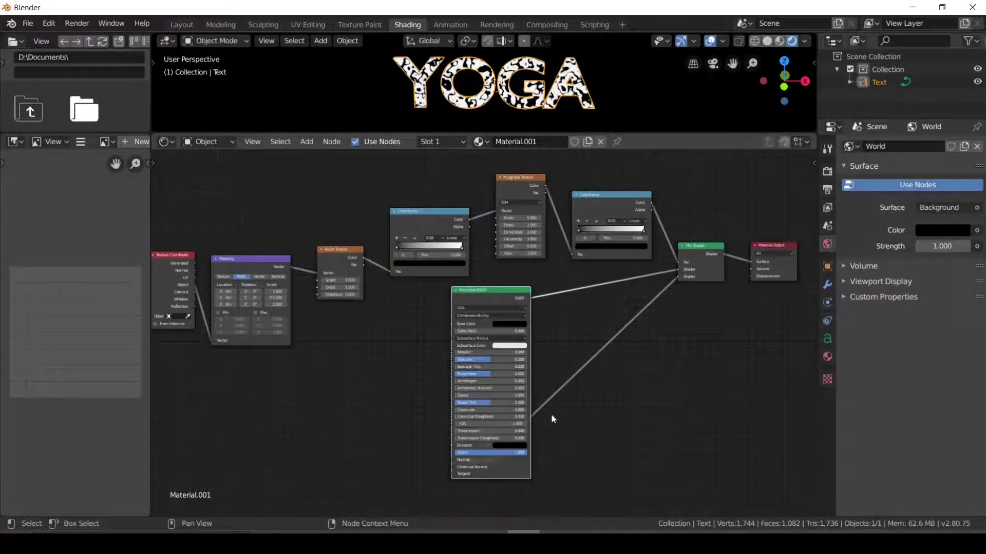
drag(457, 291, 383, 303)
mouse_move(475, 437)
mouse_down()
mouse_move(580, 456)
mouse_move(648, 369)
mouse_up()
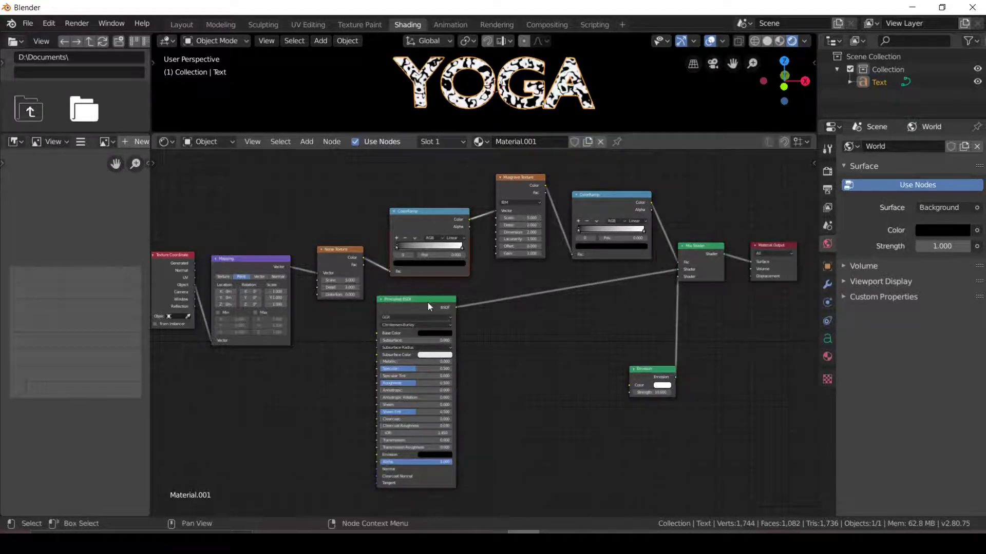
drag(428, 301, 513, 276)
mouse_move(656, 368)
mouse_down()
mouse_move(642, 451)
mouse_move(641, 441)
mouse_up()
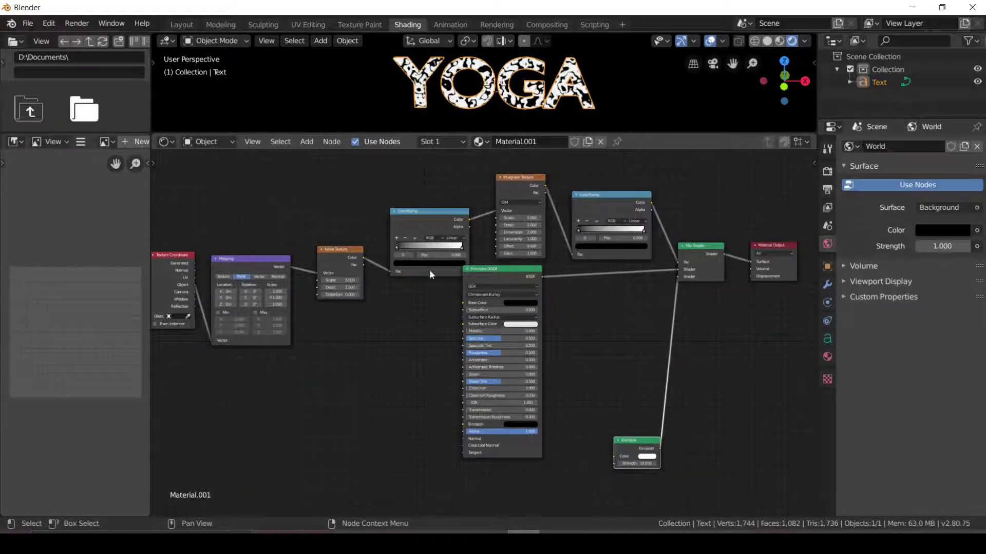
scroll(436, 322, up, 2)
scroll(436, 322, up, 1)
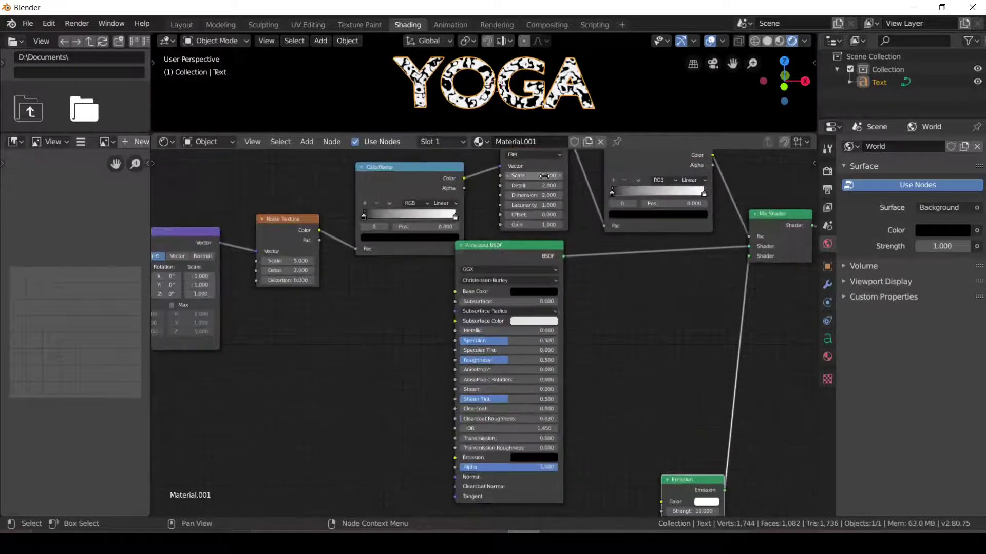
- Set Noise Detail to 0, tune the Noise and Musgrave scales, and make the emission colour cyan
drag(293, 270, 272, 270)
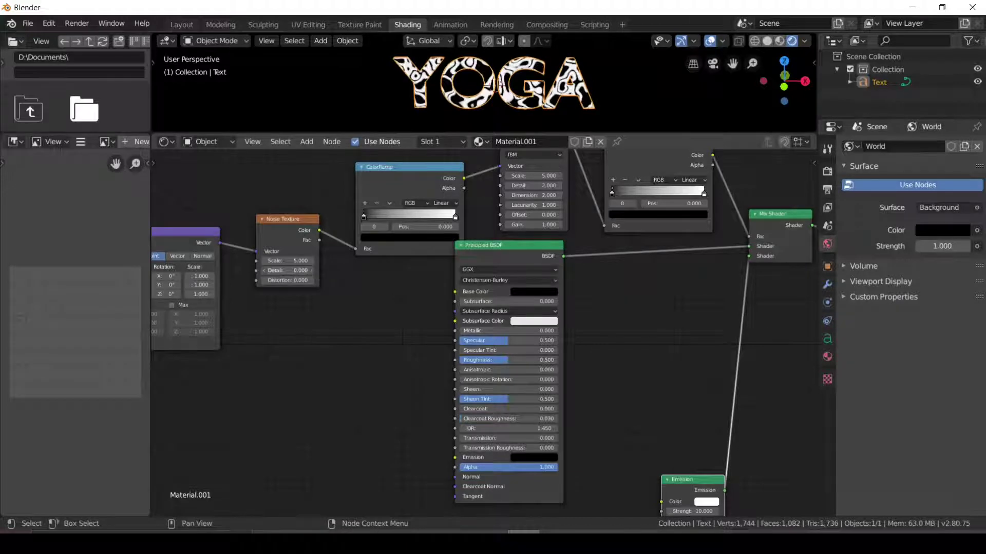
mouse_move(533, 176)
mouse_down()
mouse_move(565, 175)
mouse_move(544, 176)
mouse_up()
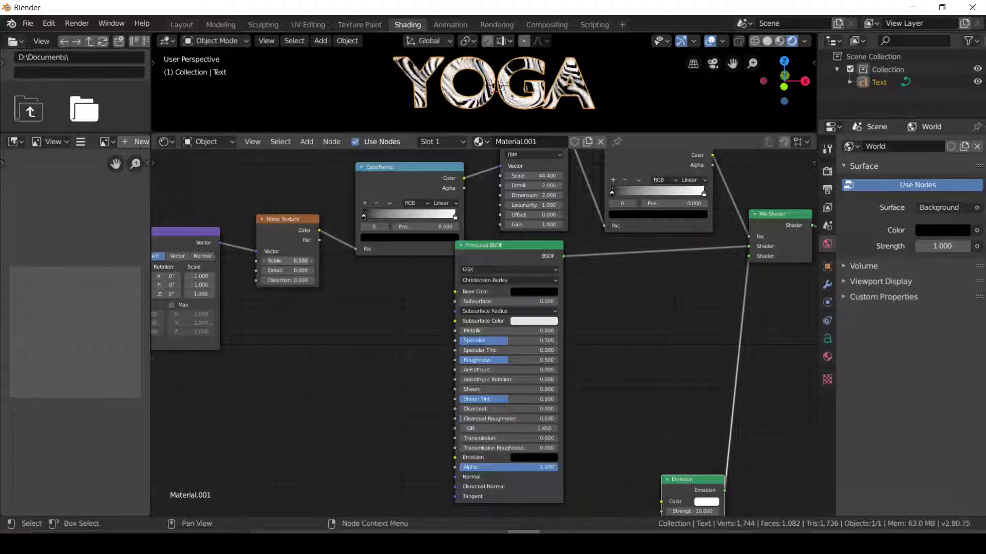
drag(287, 261, 308, 260)
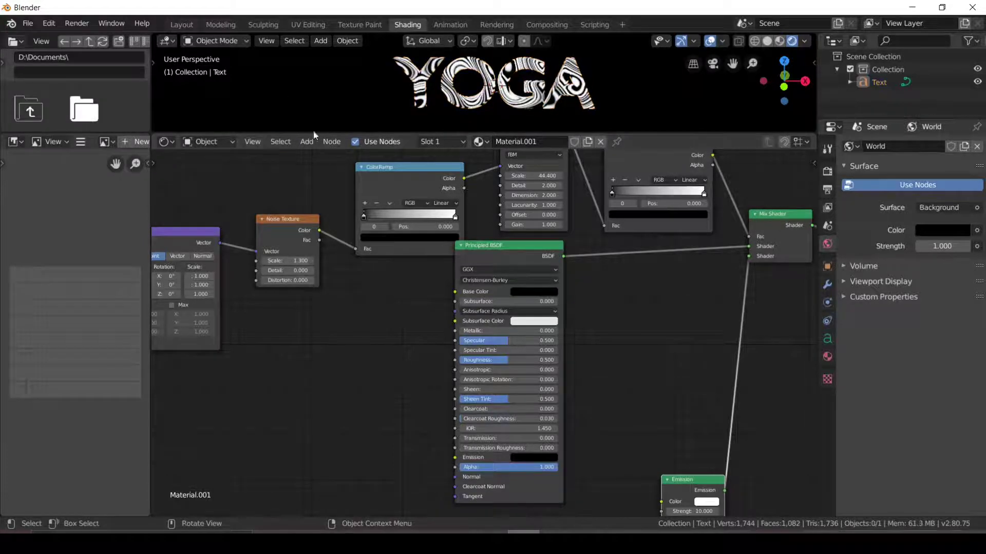
drag(534, 176, 514, 176)
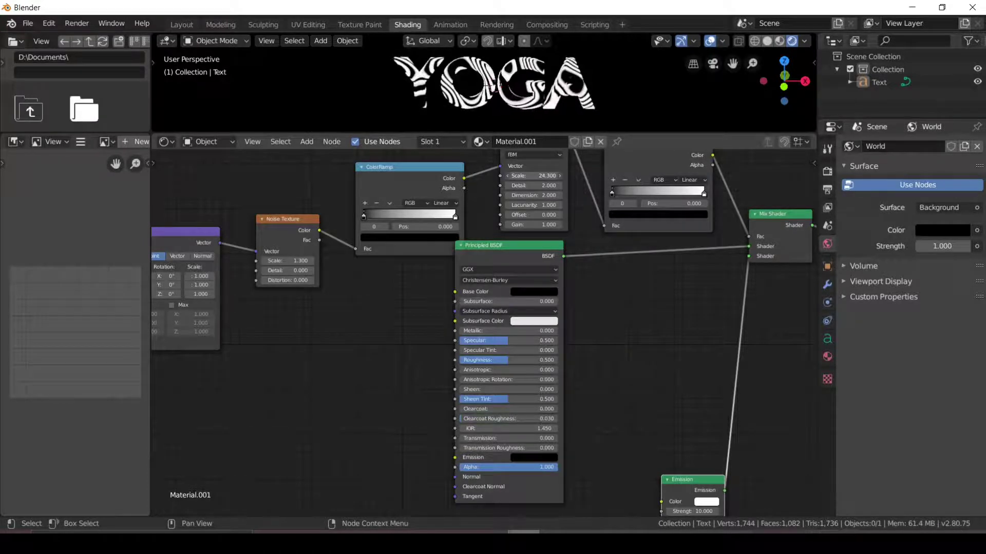
mouse_move(534, 175)
mouse_down()
mouse_move(513, 176)
mouse_move(536, 175)
mouse_up()
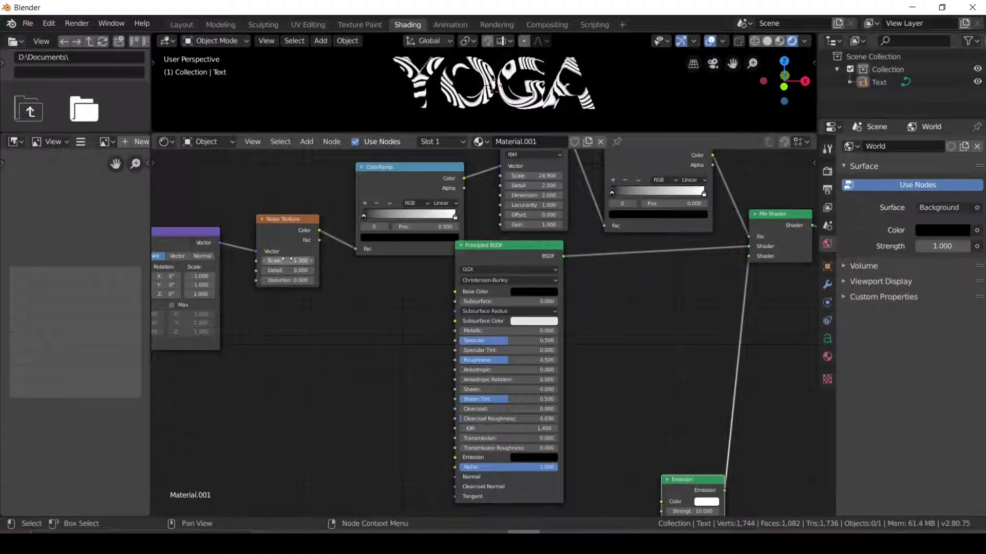
mouse_move(287, 261)
mouse_down()
mouse_move(319, 261)
mouse_move(288, 260)
mouse_move(296, 261)
mouse_up()
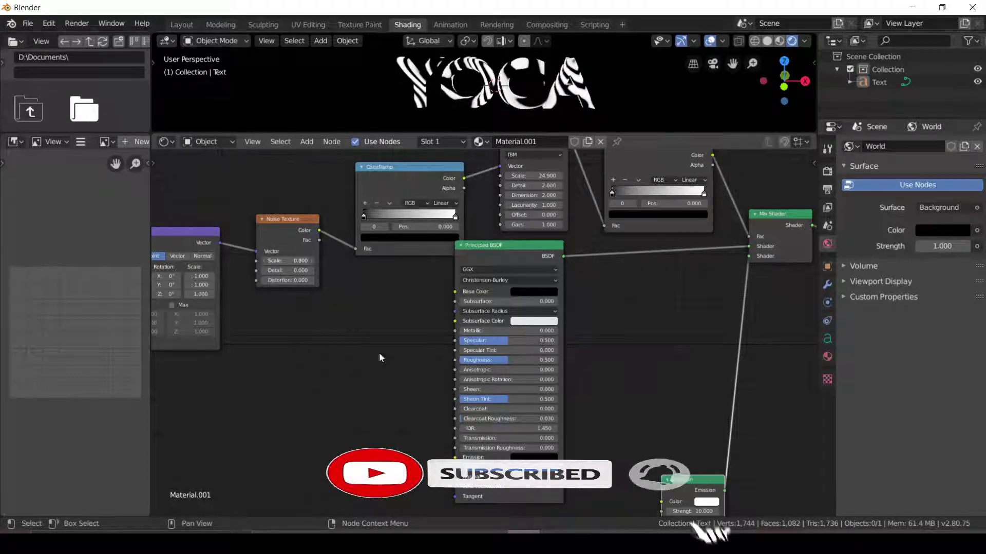
click(695, 505)
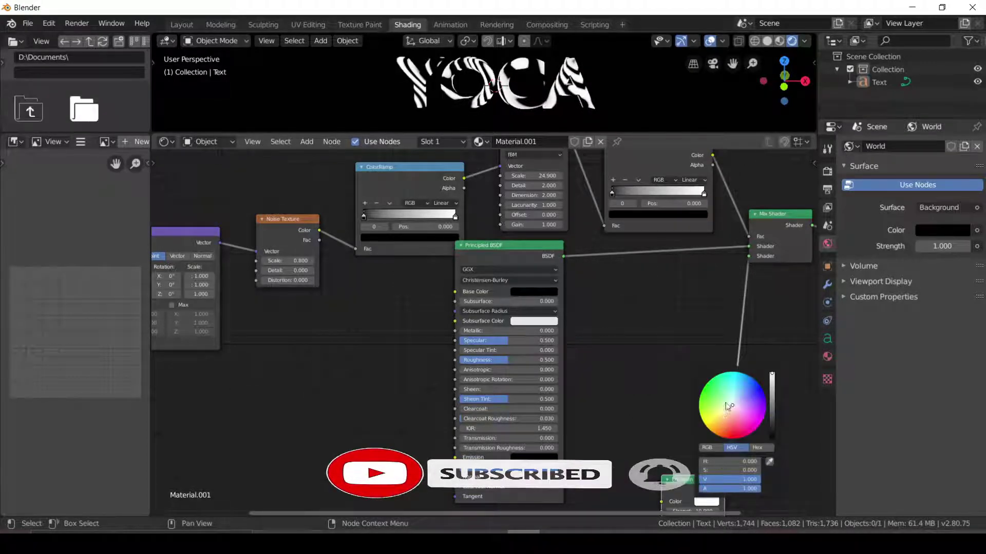
drag(735, 406, 746, 375)
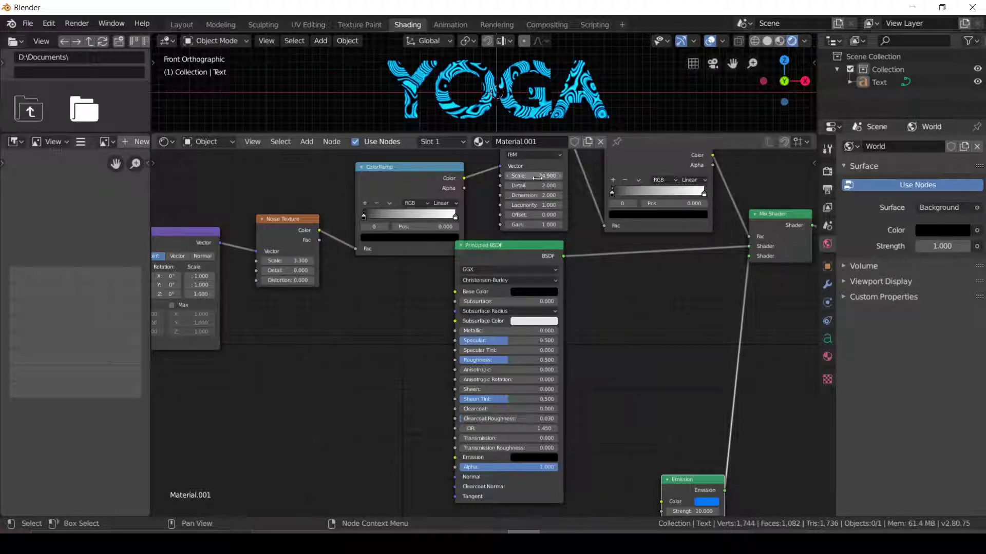
- Set Musgrave Scale to 50.1 and Noise Scale to 2.6, and nudge the first ramp's stops
drag(534, 175, 544, 176)
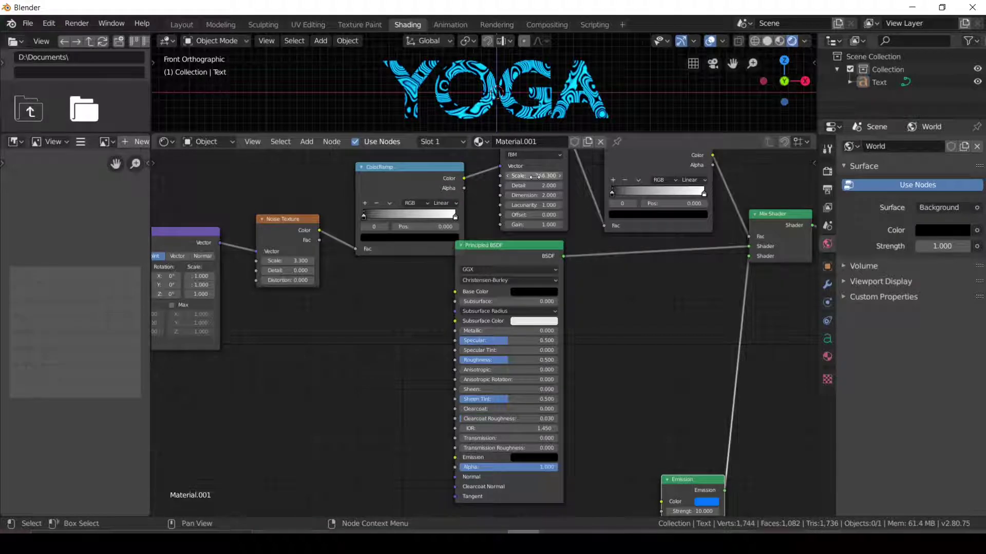
drag(534, 176, 508, 175)
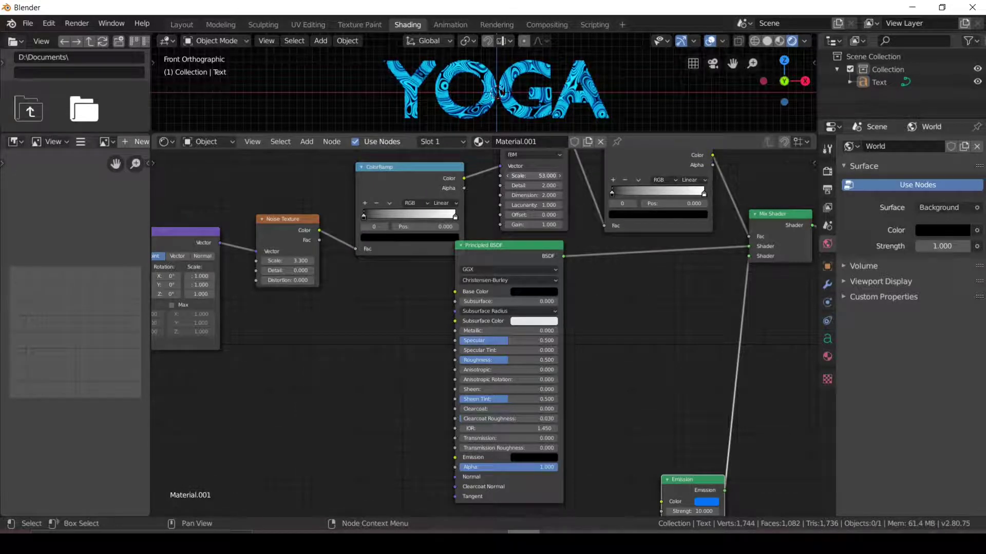
drag(509, 175, 509, 175)
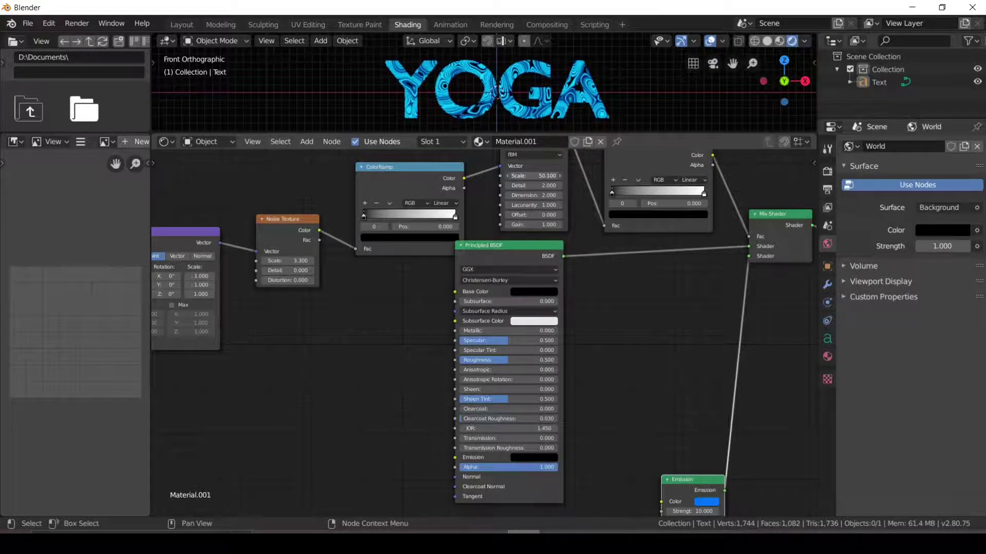
drag(288, 261, 295, 261)
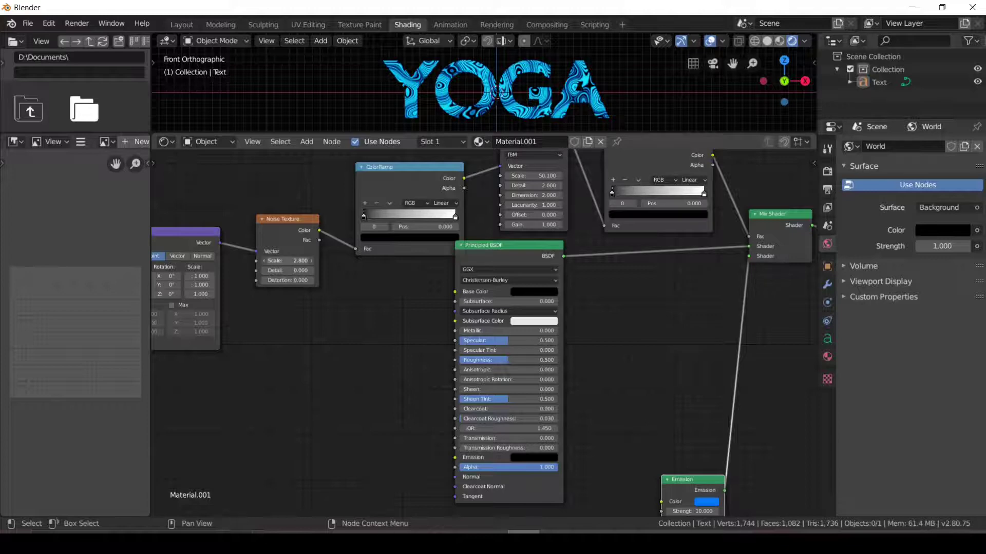
drag(288, 261, 287, 260)
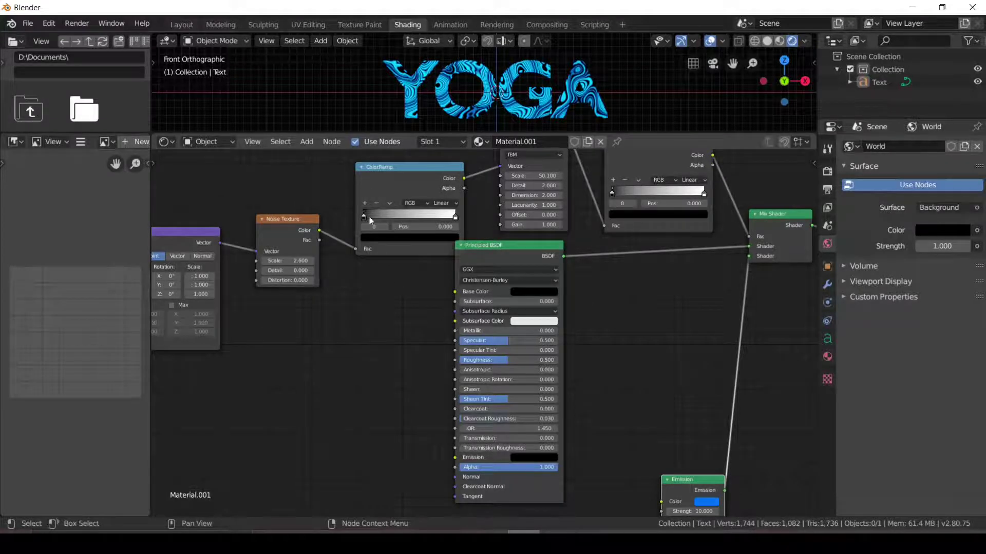
drag(363, 219, 321, 222)
mouse_move(454, 216)
mouse_down()
mouse_move(402, 215)
mouse_move(455, 215)
mouse_up()
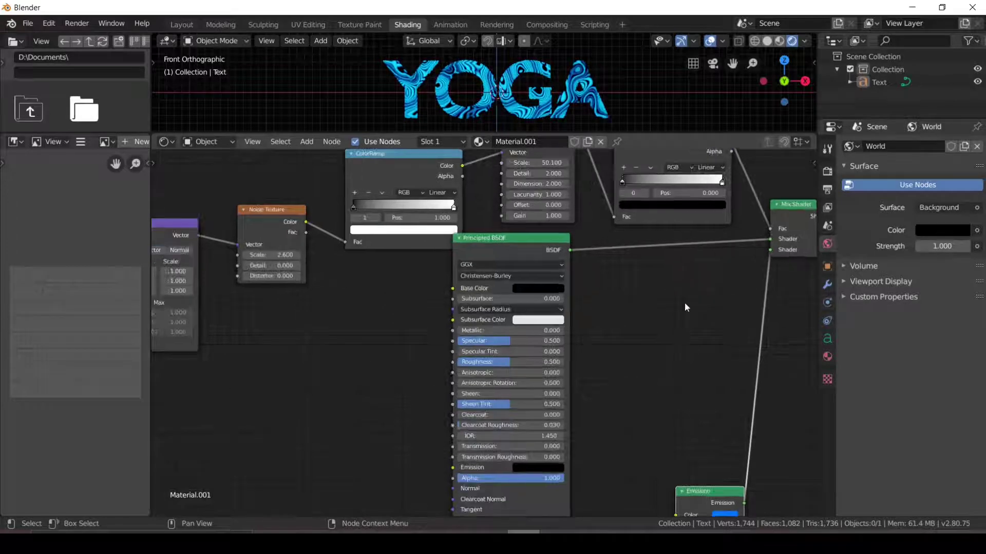
- Slide the first ramp's white stop to 0.404 and the second ramp's black stop to 0.221, then split off a lower area
scroll(685, 303, down, 2)
drag(649, 452, 626, 461)
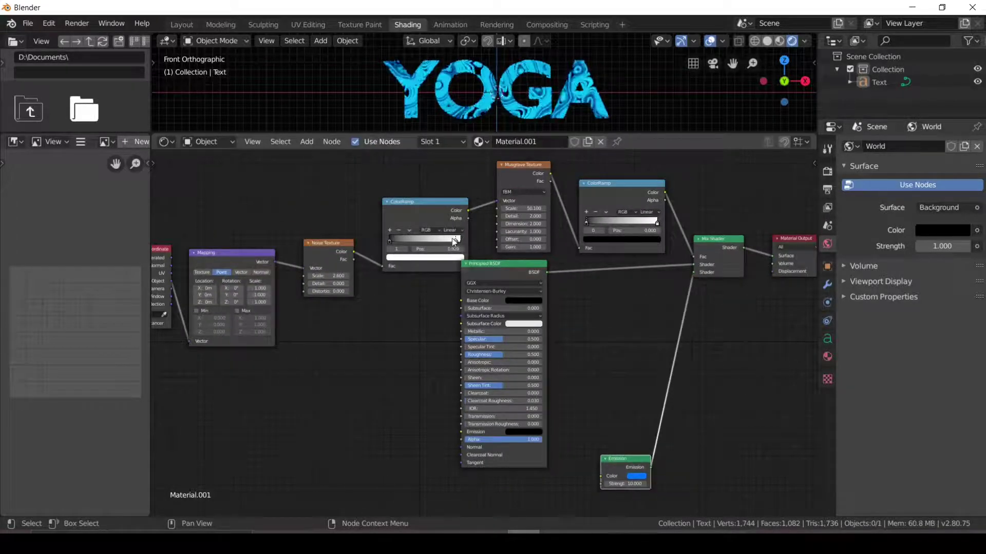
mouse_move(460, 241)
mouse_down()
mouse_move(414, 241)
mouse_move(484, 243)
mouse_up()
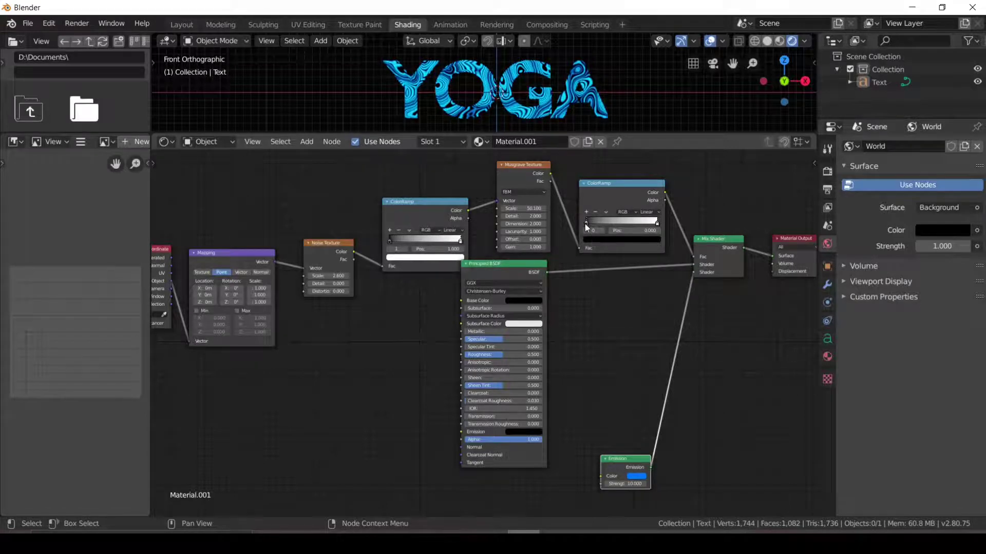
drag(586, 224, 603, 231)
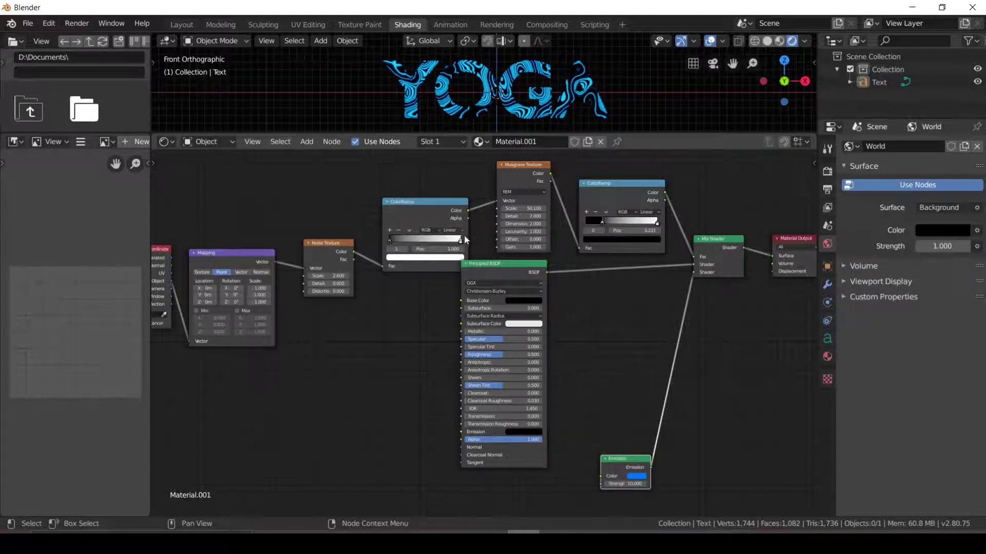
mouse_move(461, 239)
mouse_down()
mouse_move(416, 241)
mouse_move(481, 243)
mouse_up()
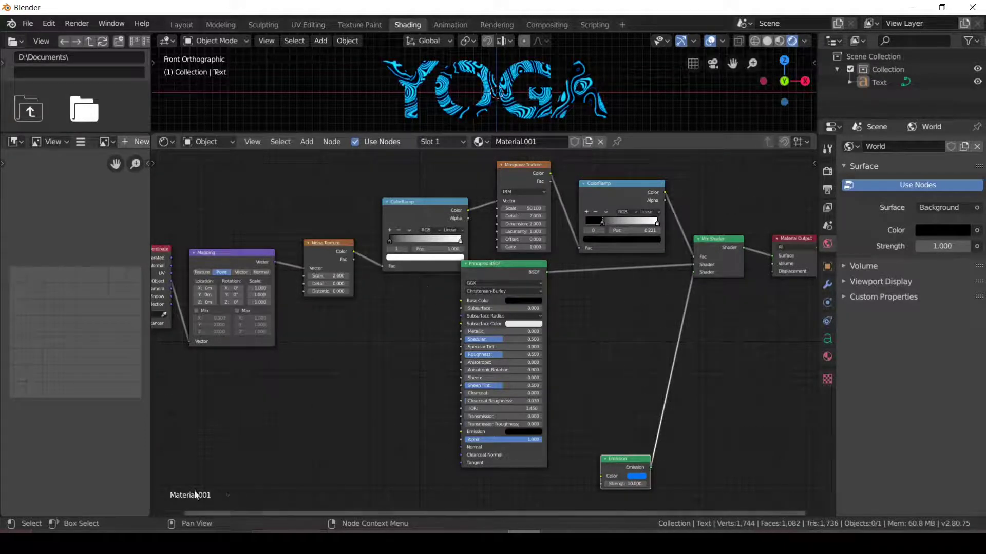
mouse_move(155, 512)
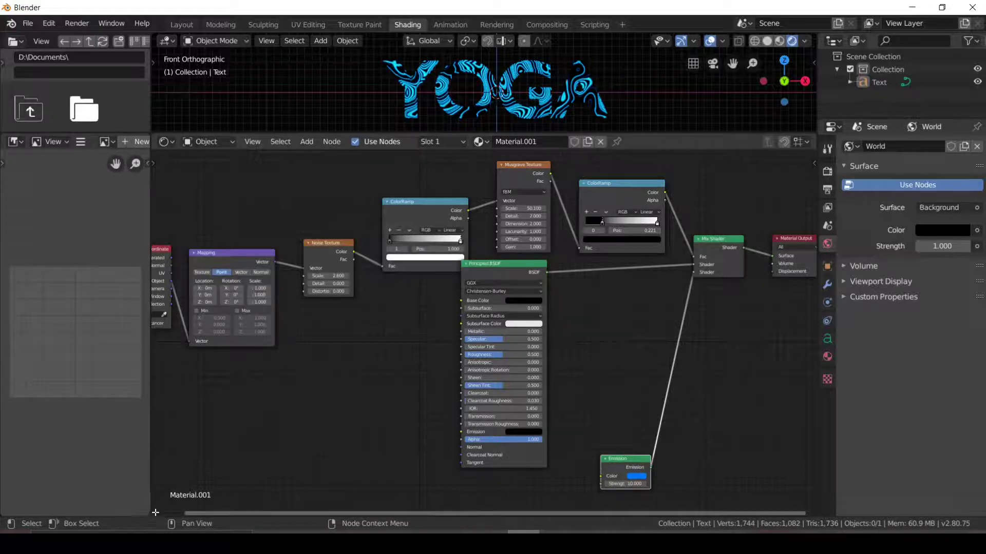
drag(154, 516, 160, 447)
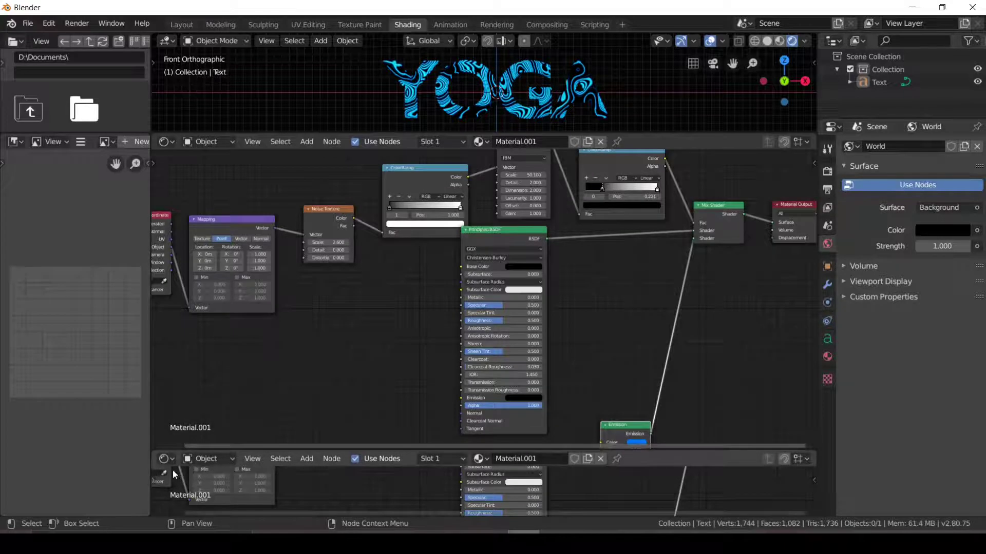
- Make the lower area a Timeline and set the end frame from 250 to 120
click(165, 459)
click(302, 362)
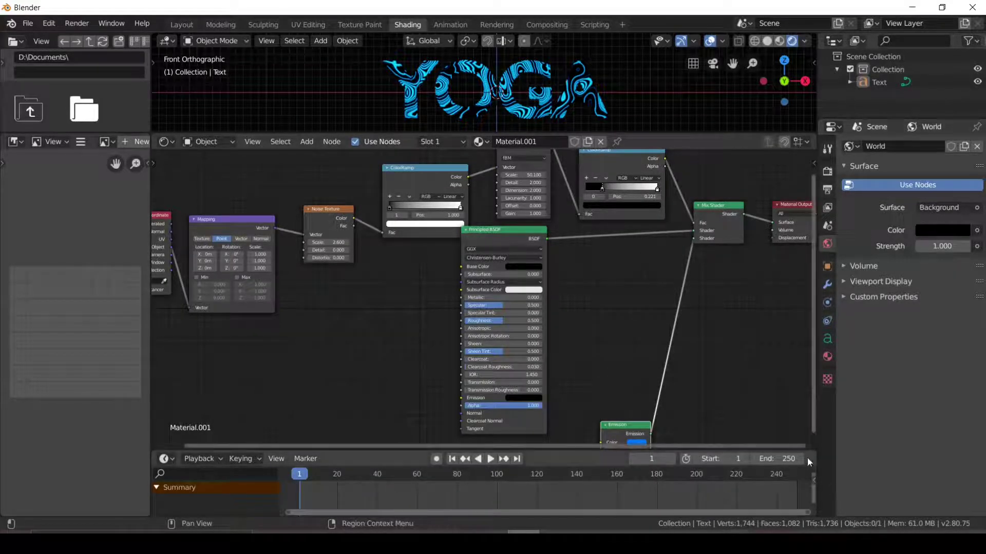
click(784, 459)
text(120)
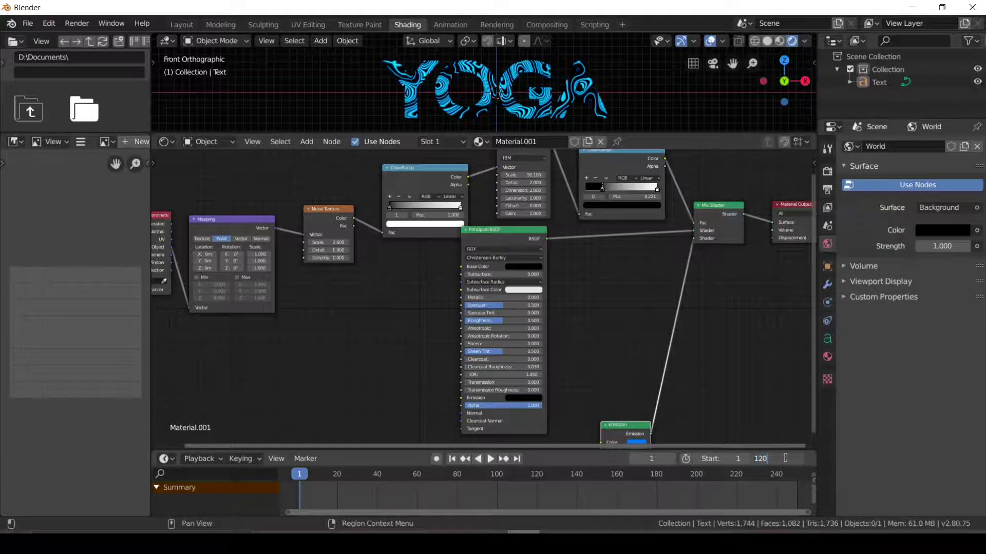
key(Return)
scroll(610, 360, down, 2)
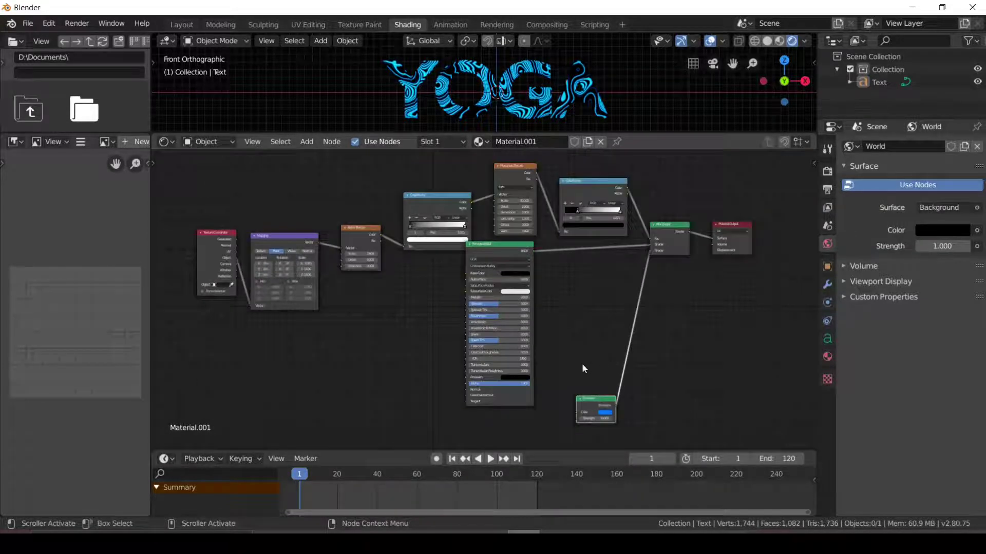
- Add a ColorRamp node below the Principled BSDF shader
key(shift+a)
click(333, 349)
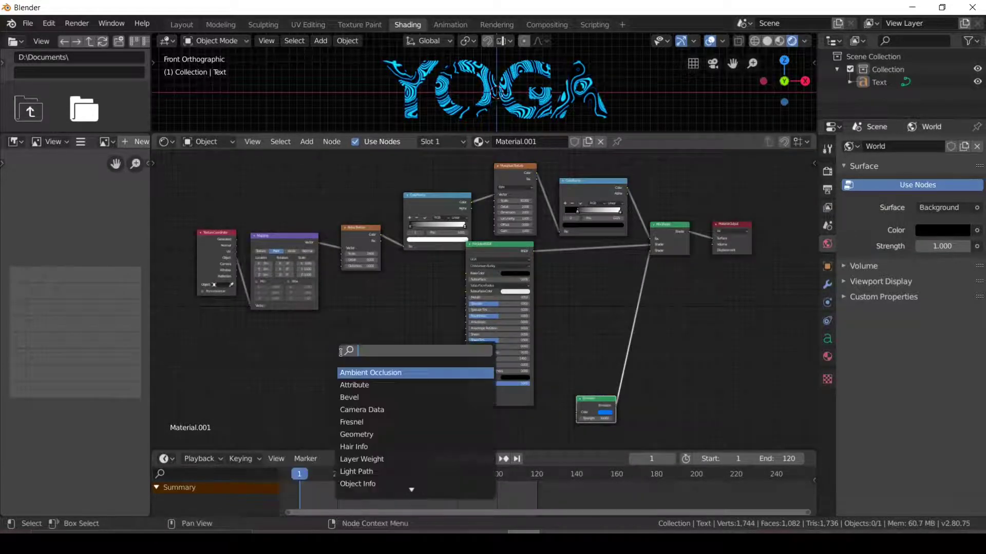
text(C)
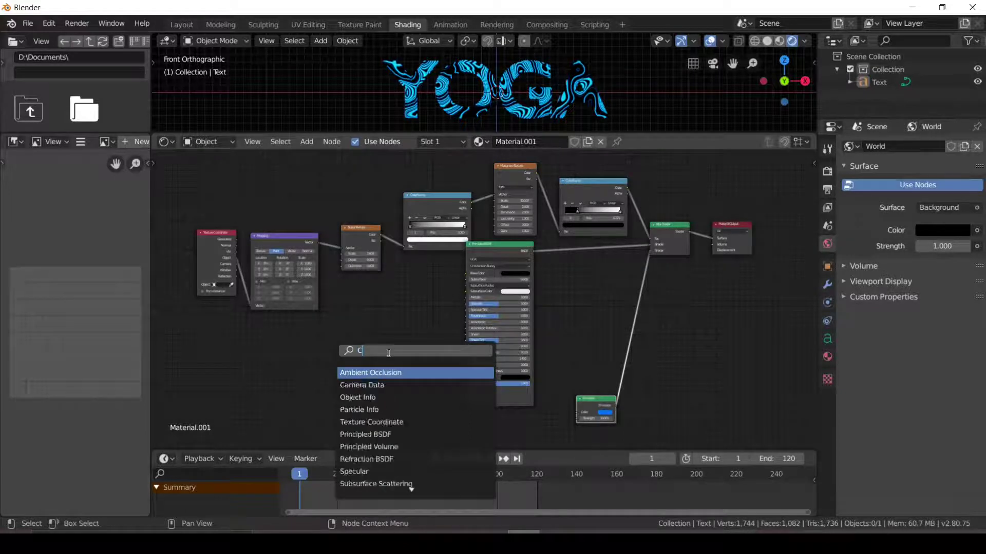
text(OL)
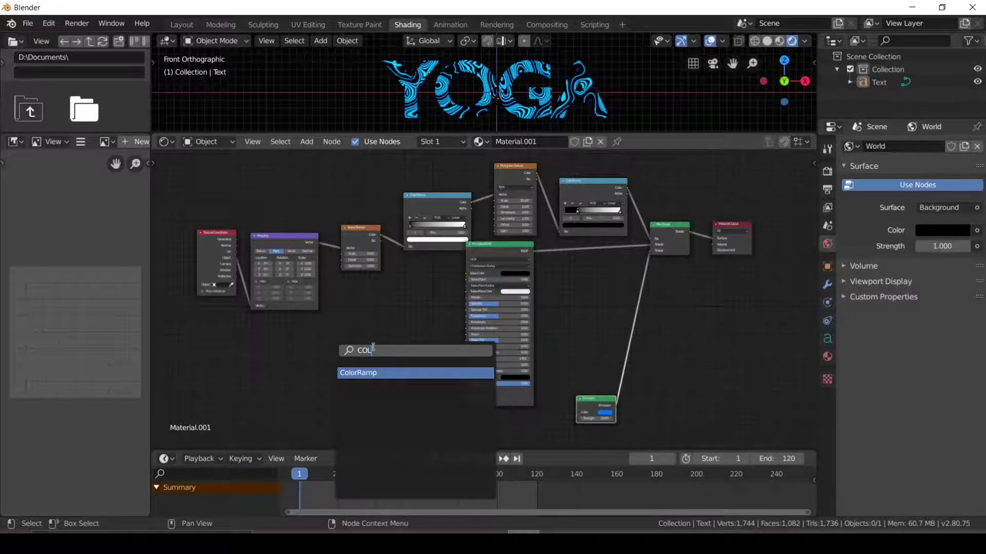
click(385, 373)
click(411, 403)
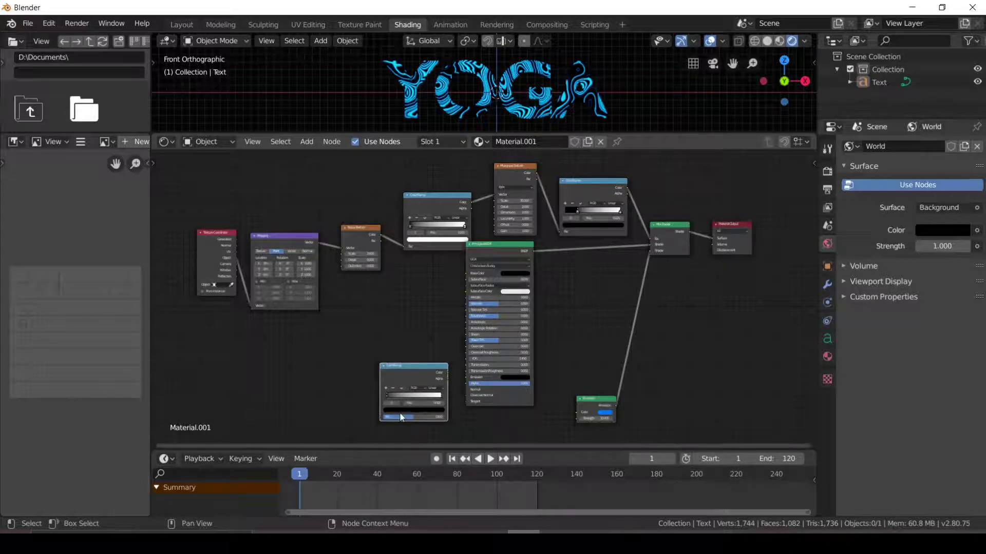
- Colour the ramp's left stop pink and its right stop cyan
click(419, 409)
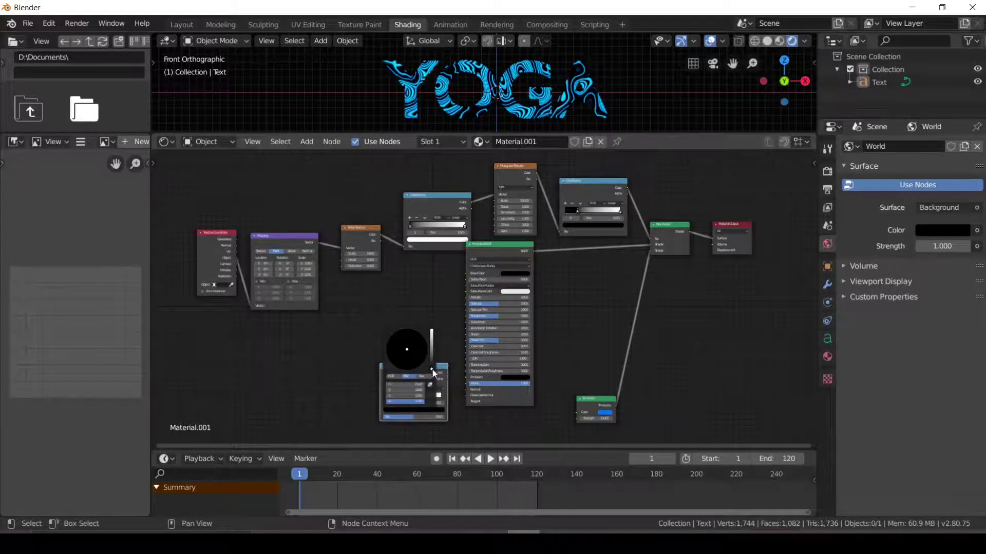
drag(432, 369, 431, 331)
click(409, 356)
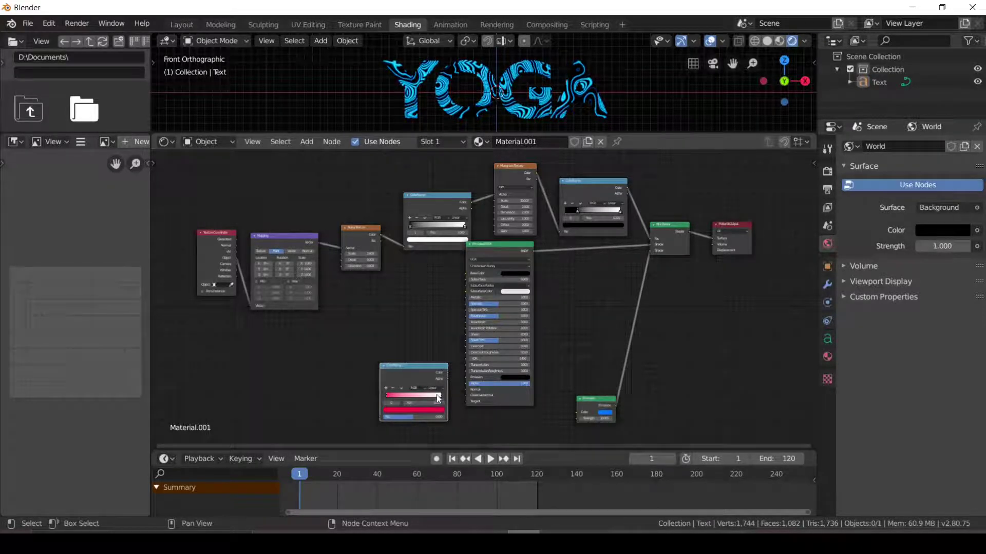
click(441, 398)
click(438, 411)
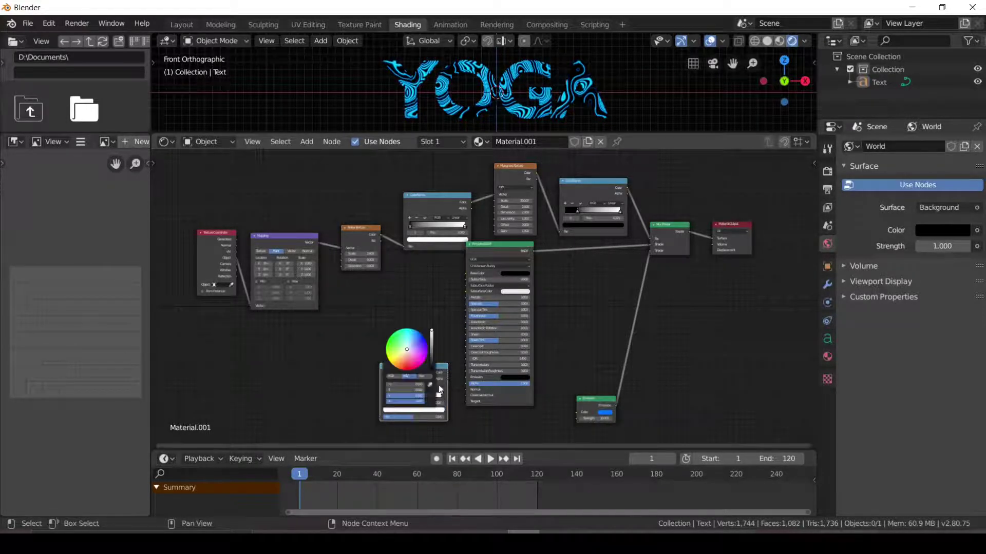
drag(415, 360, 410, 329)
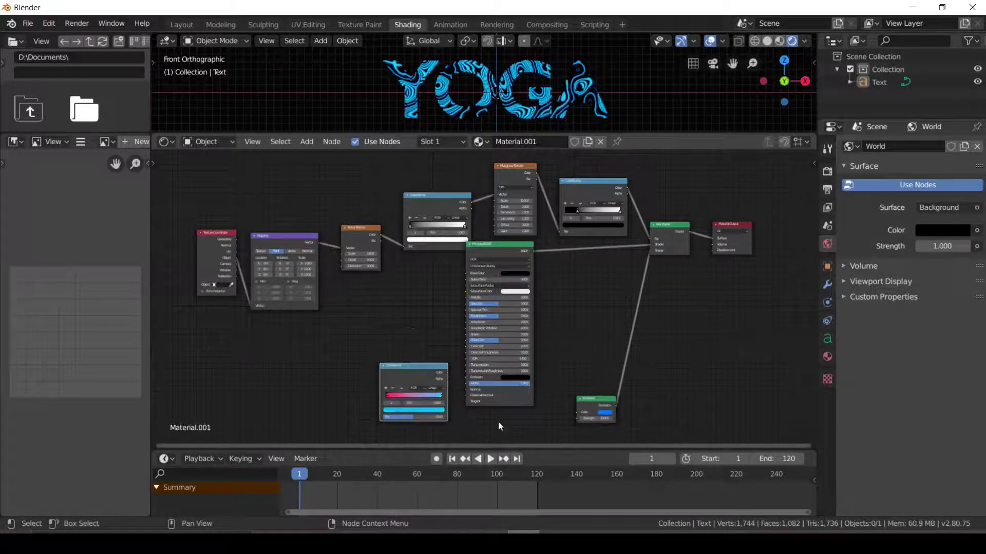
- Wire the pink-cyan ramp's Color into Emission Color and the Musgrave Color into its Fac
drag(448, 372, 581, 412)
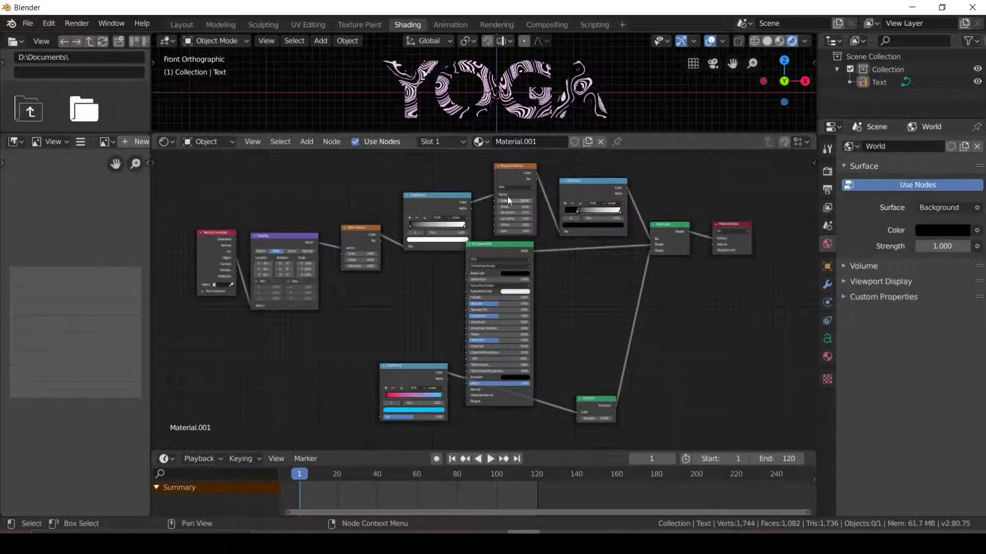
drag(536, 173, 381, 416)
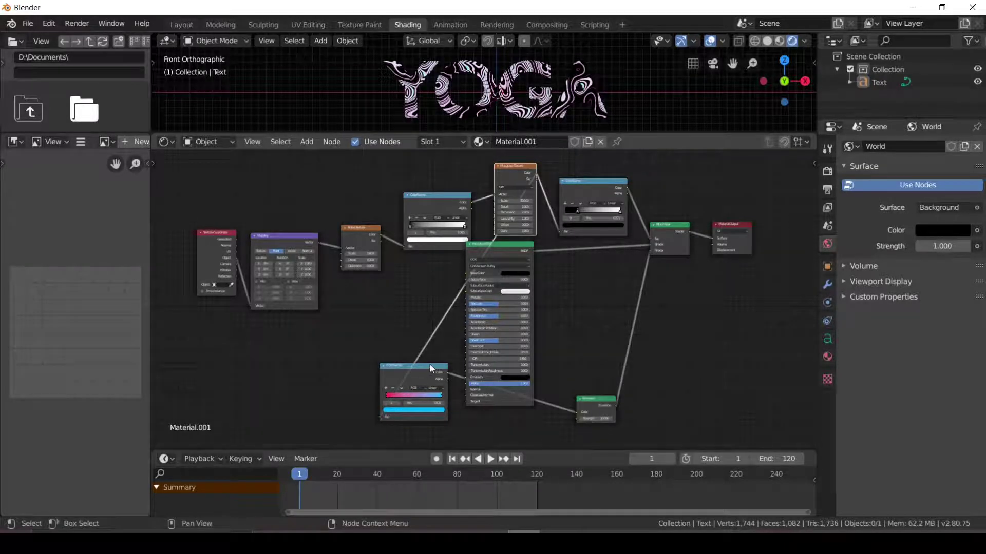
drag(430, 364, 452, 373)
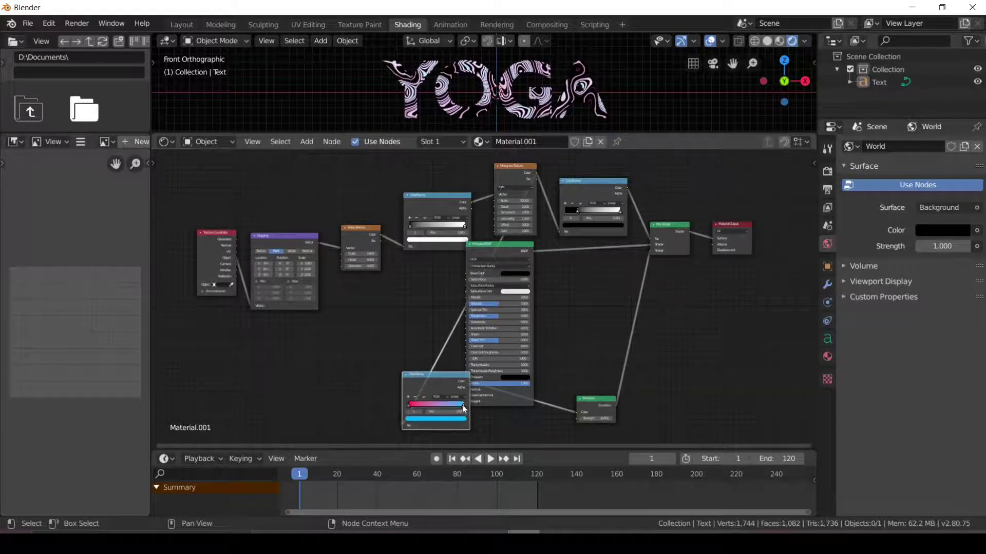
drag(464, 409, 443, 406)
- Reposition the ramp node and fine-tune its pink and cyan stops to balance the glow
key(g)
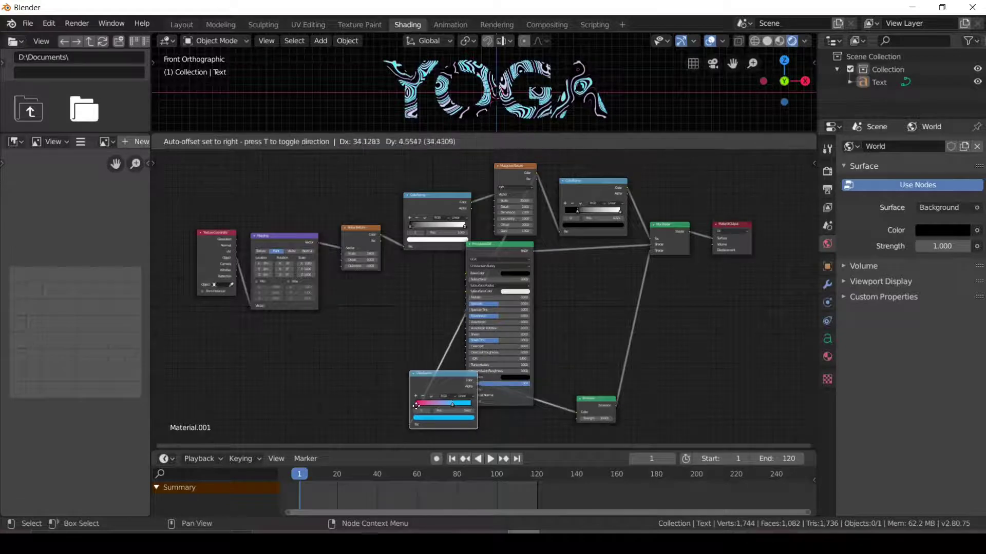
click(414, 406)
drag(414, 403, 427, 402)
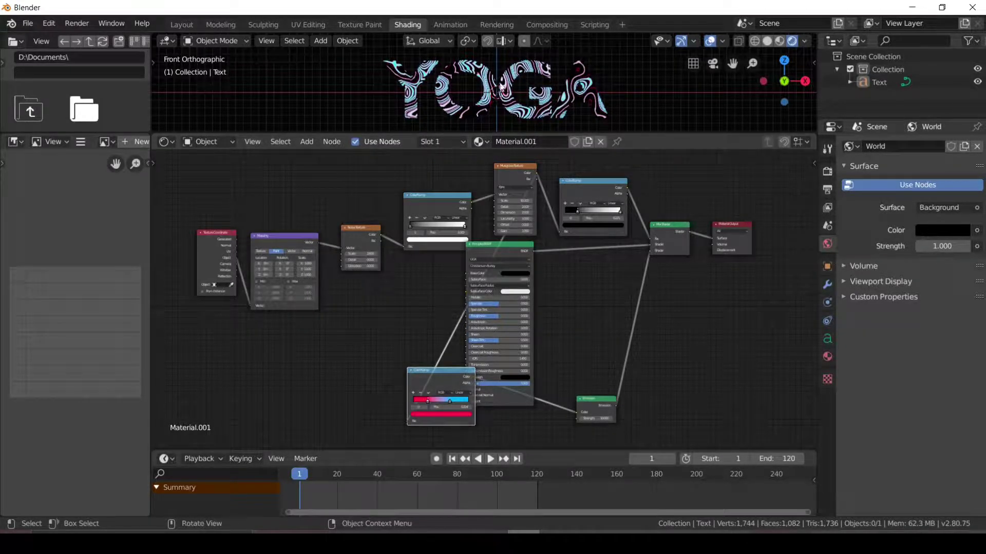
scroll(499, 91, up, 3)
scroll(498, 91, up, 2)
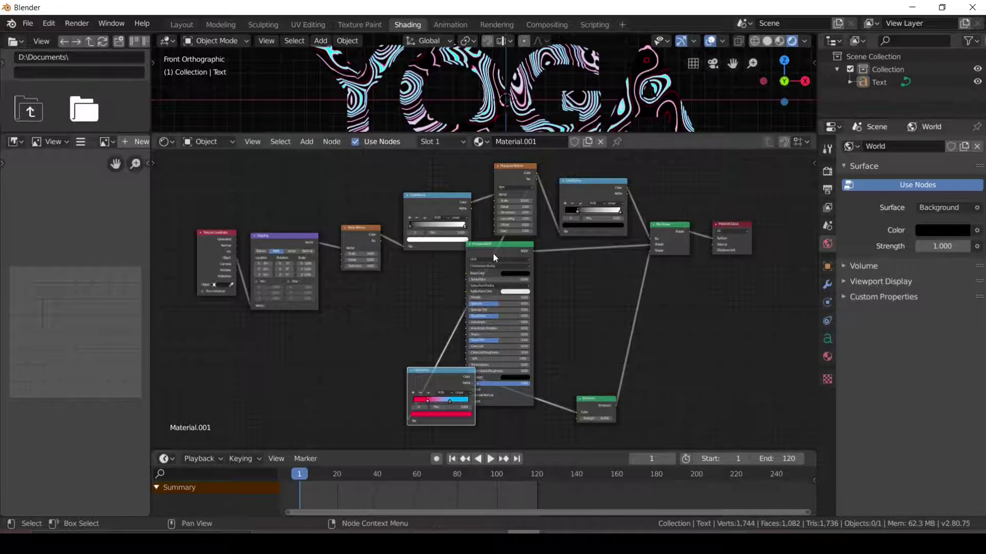
drag(451, 408, 438, 407)
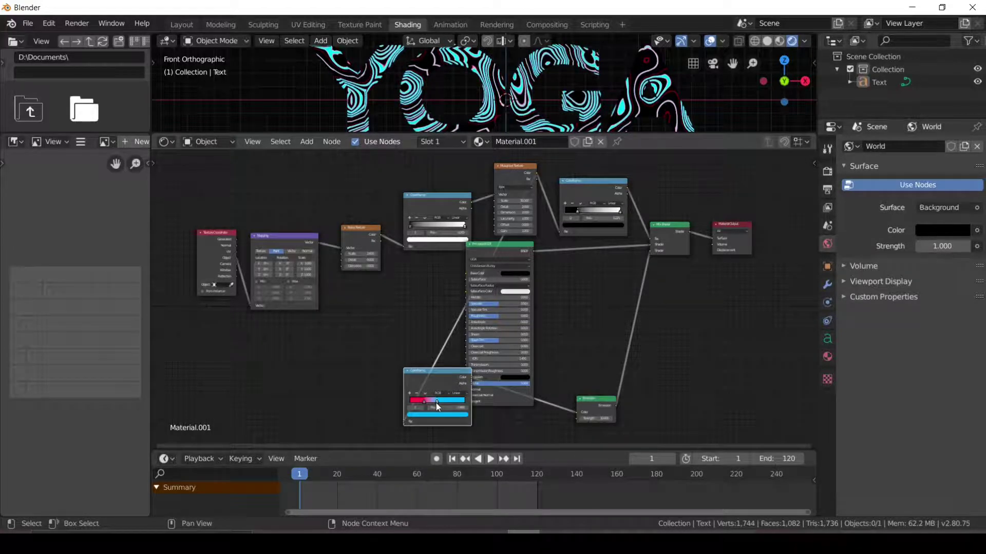
drag(436, 403, 430, 402)
drag(432, 402, 432, 402)
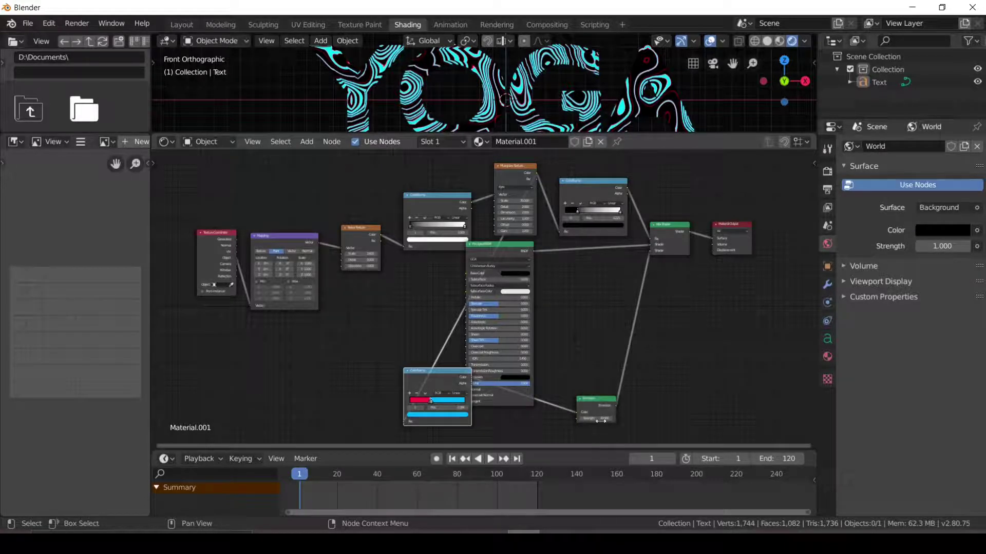
- Enable Bloom, Ambient Occlusion and Screen Space Reflections in Render Properties
click(827, 172)
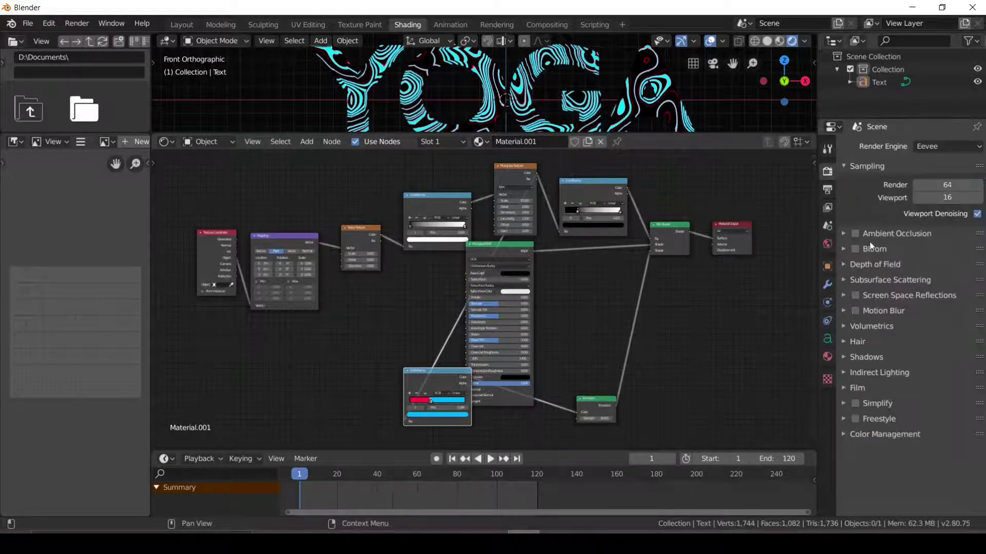
click(855, 248)
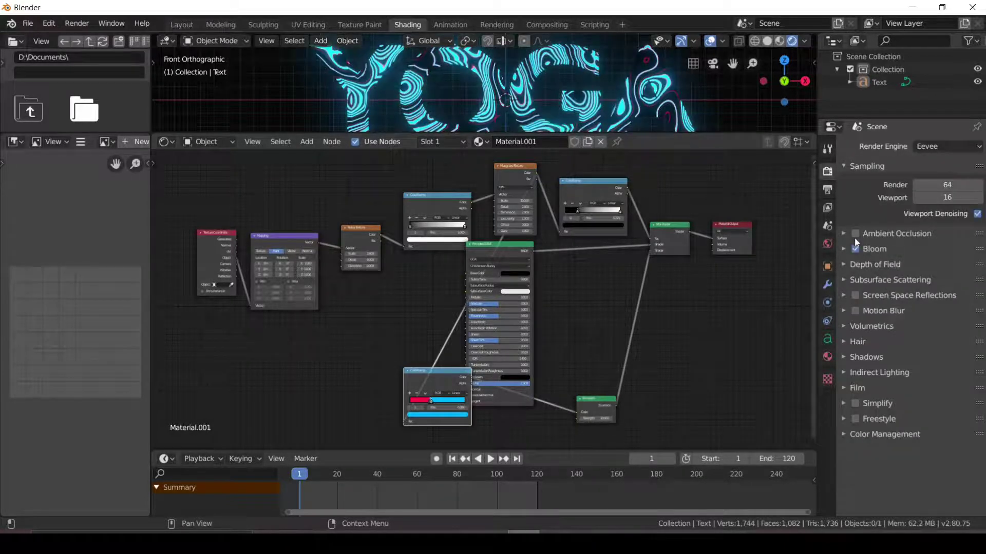
click(854, 296)
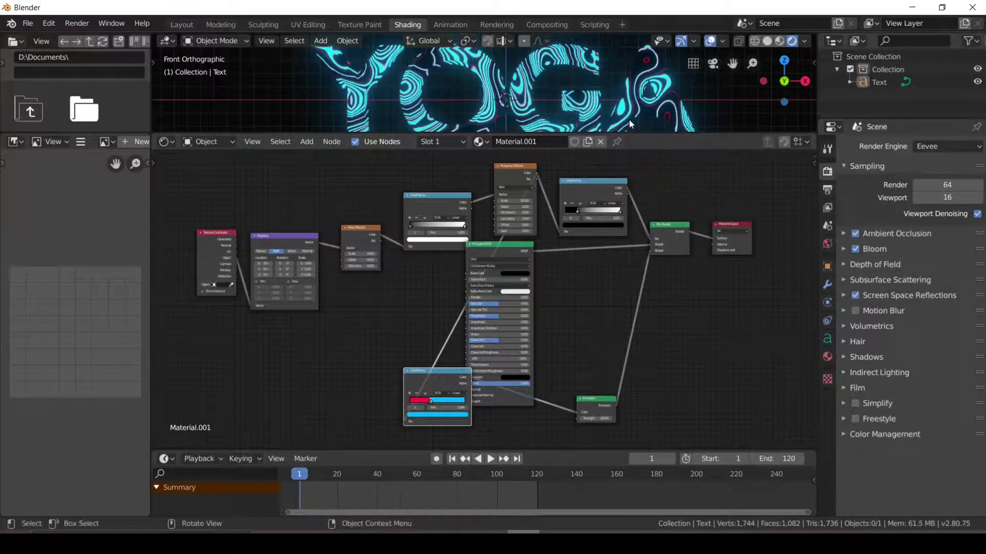
- Slide the ColorRamp's dark stop left to shrink the black band
scroll(642, 92, down, 4)
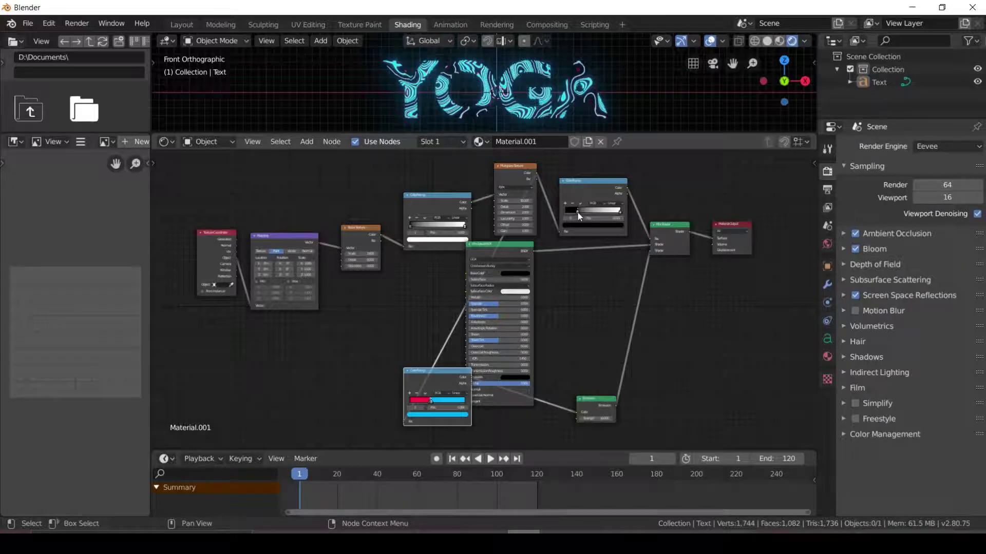
drag(576, 211, 571, 212)
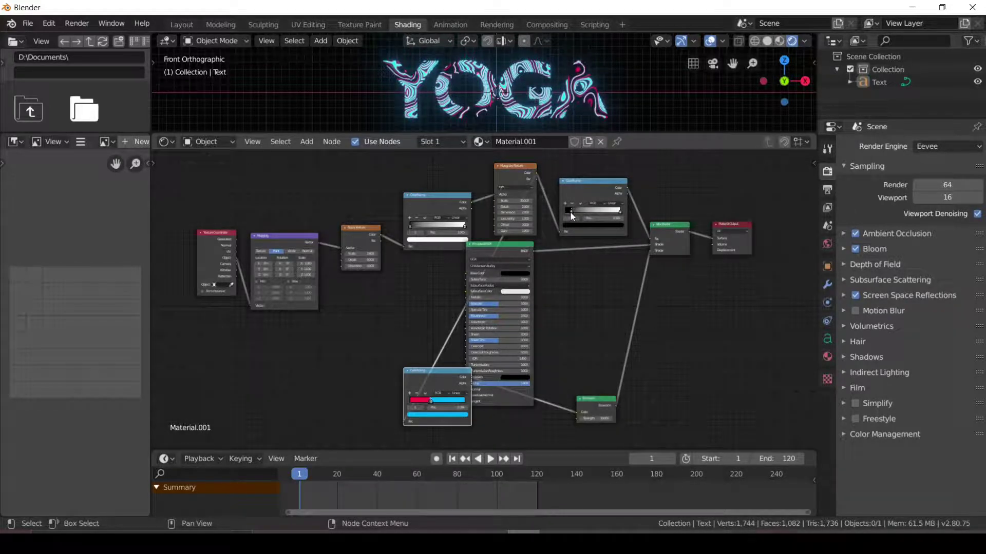
drag(570, 212, 566, 211)
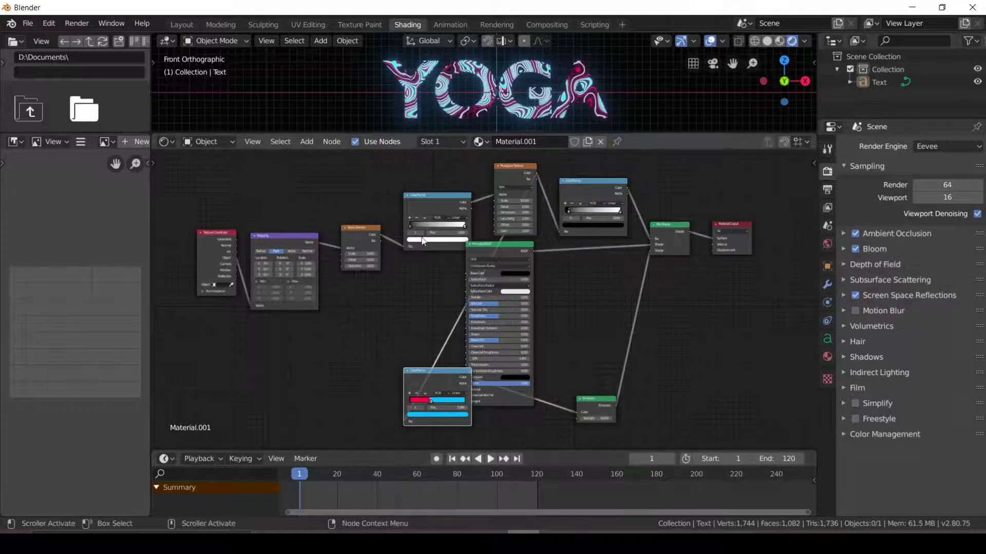
- Move the black ramp stop right so YOGA is dark and keyframe its position at frame 1
scroll(441, 232, up, 2)
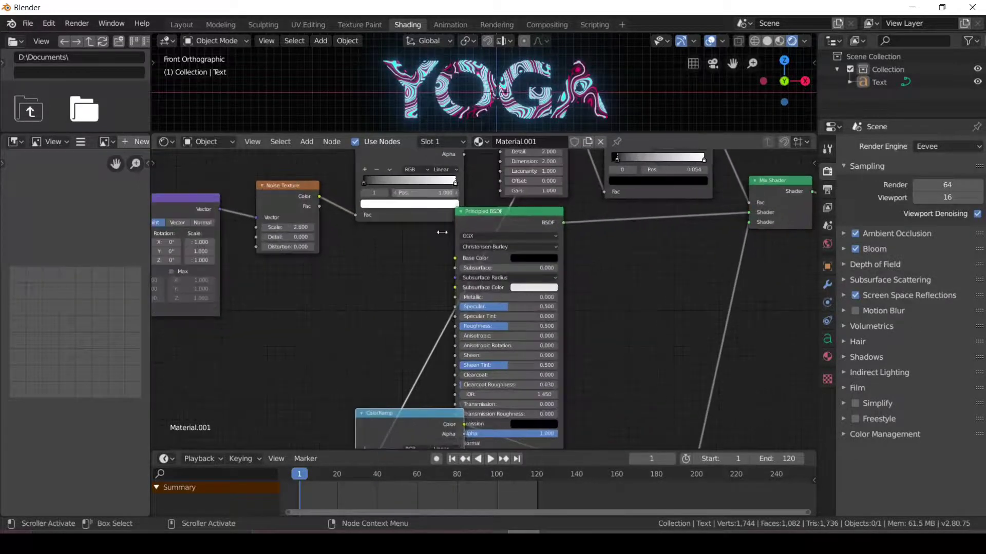
right_click(423, 192)
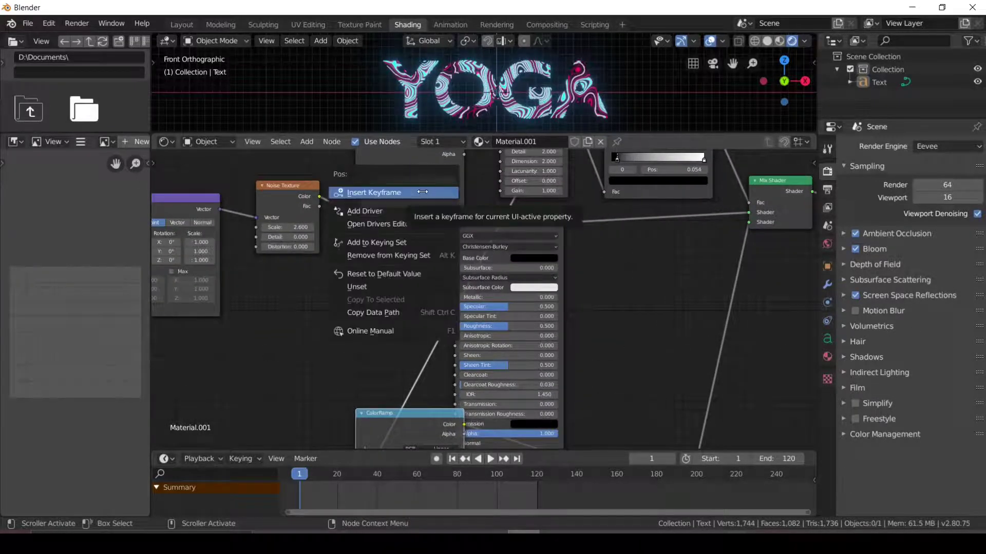
click(422, 192)
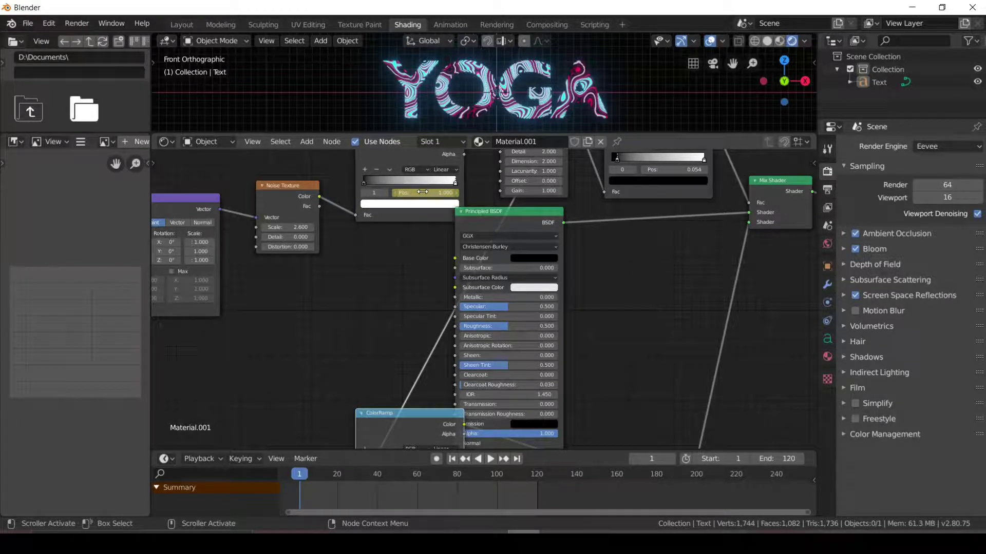
key(alt+i)
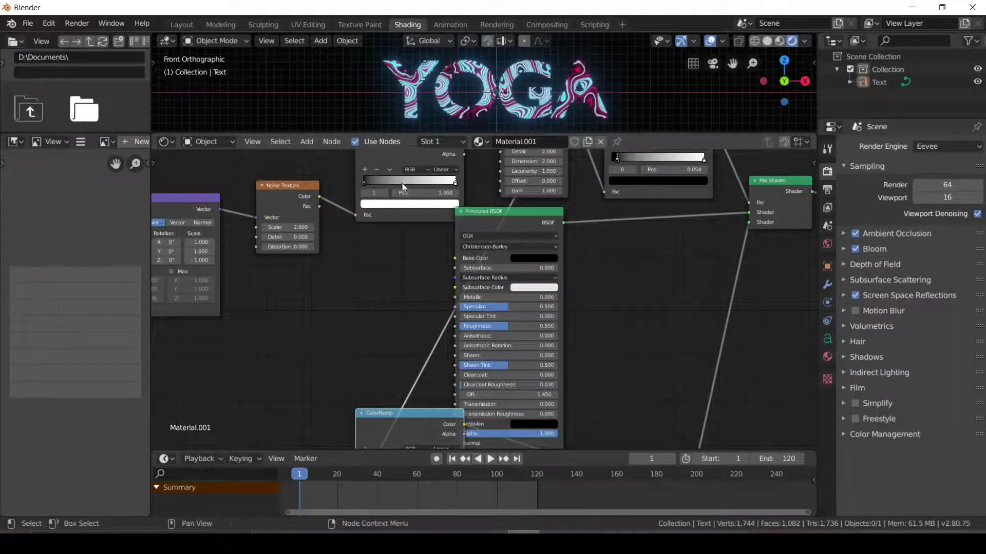
right_click(423, 192)
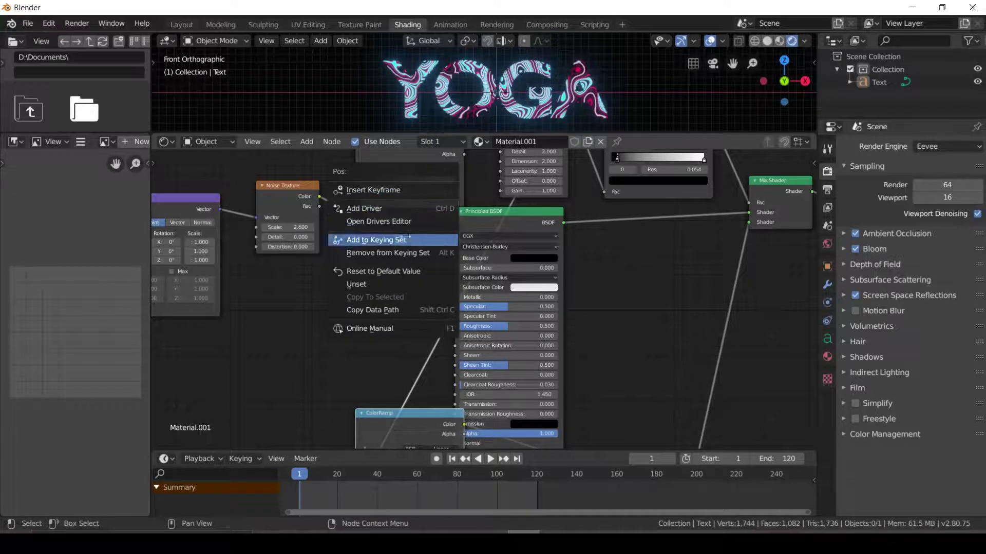
click(402, 257)
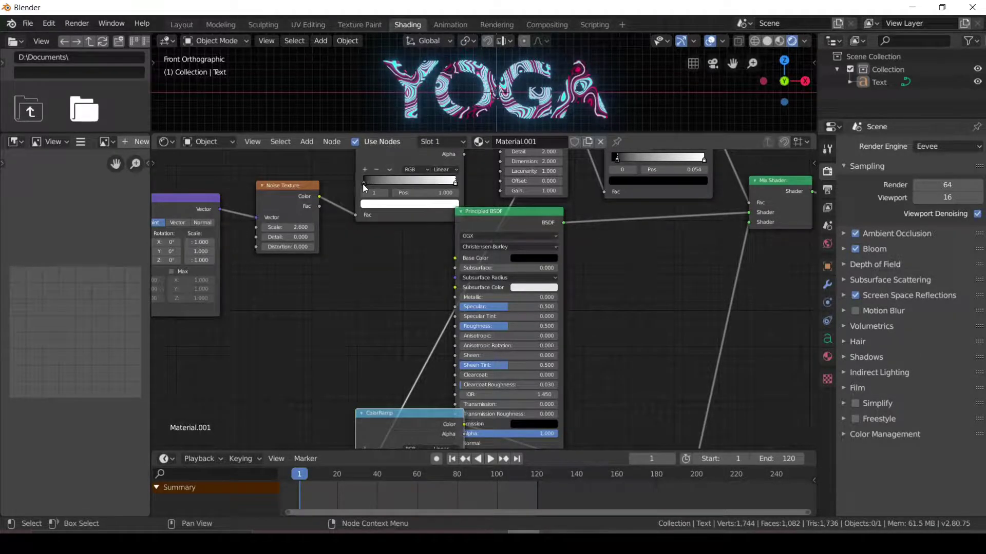
drag(363, 183, 429, 189)
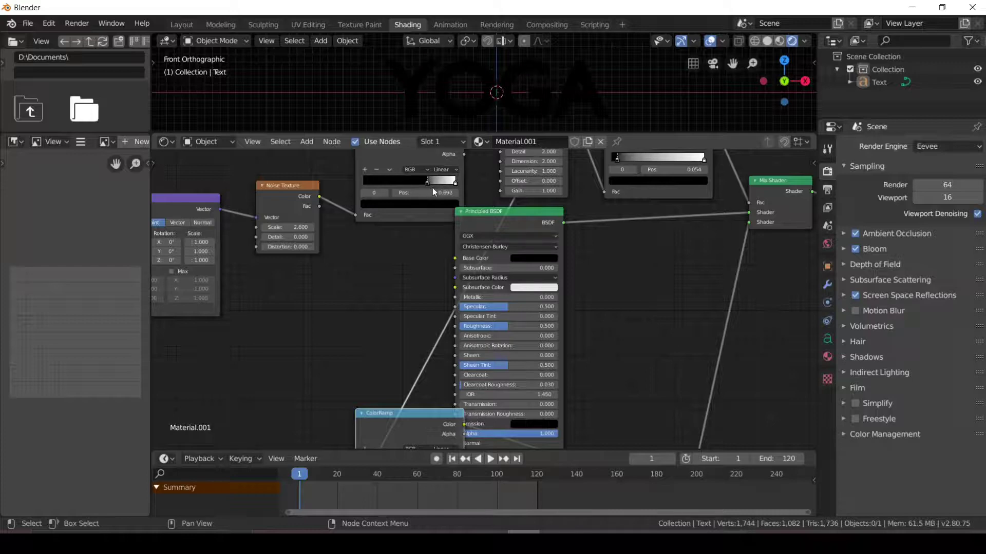
right_click(424, 193)
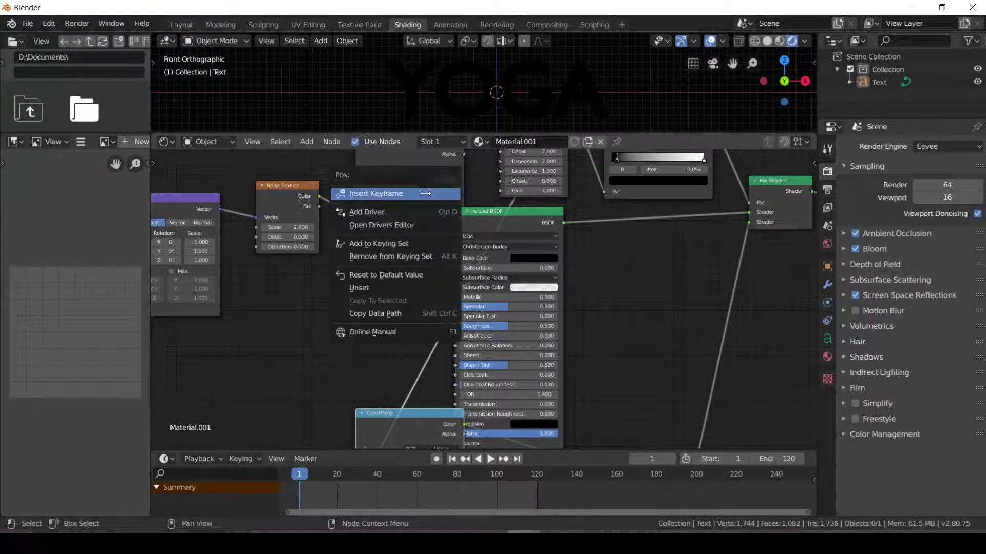
click(426, 194)
- At frame 60, move the black stop so YOGA glows and keyframe both stop positions
click(415, 475)
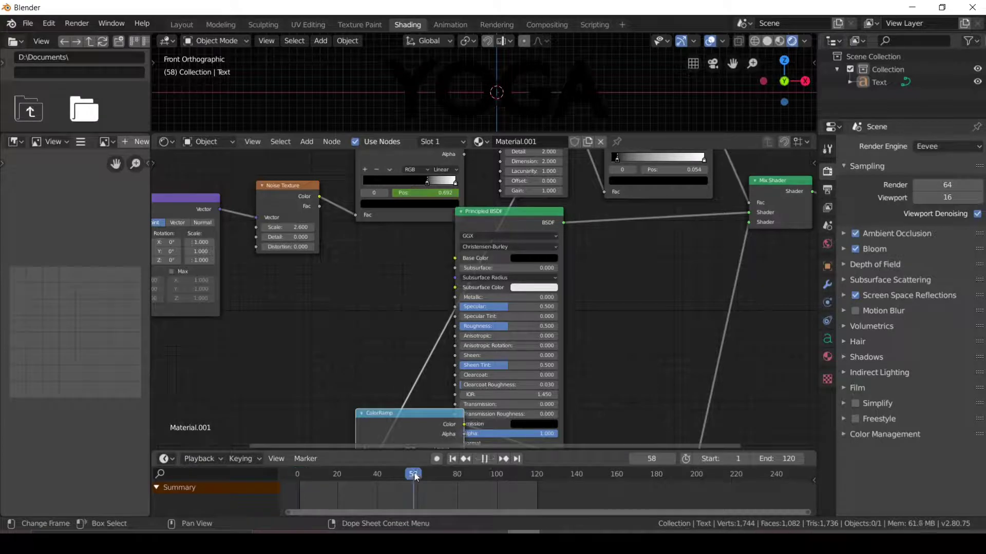
drag(416, 476, 418, 475)
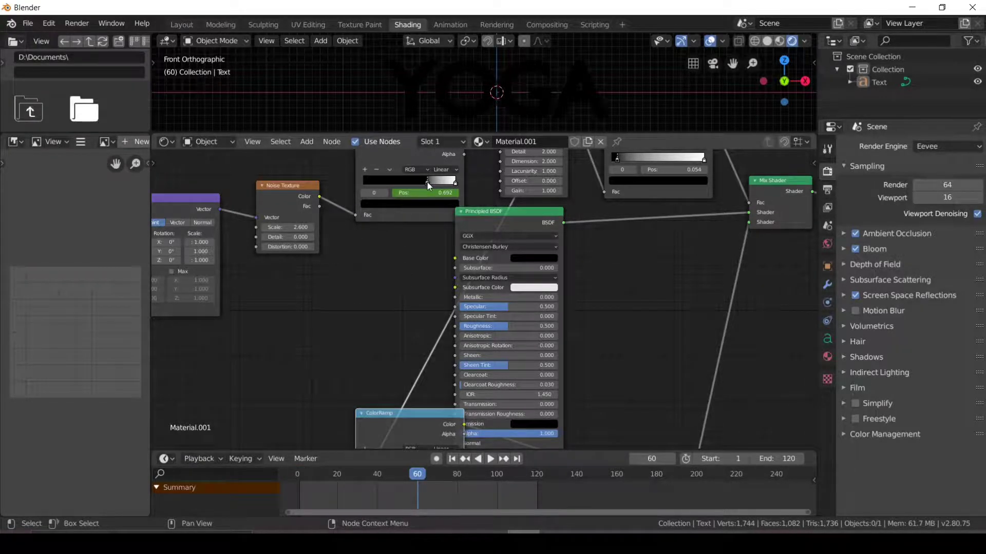
drag(427, 183, 359, 181)
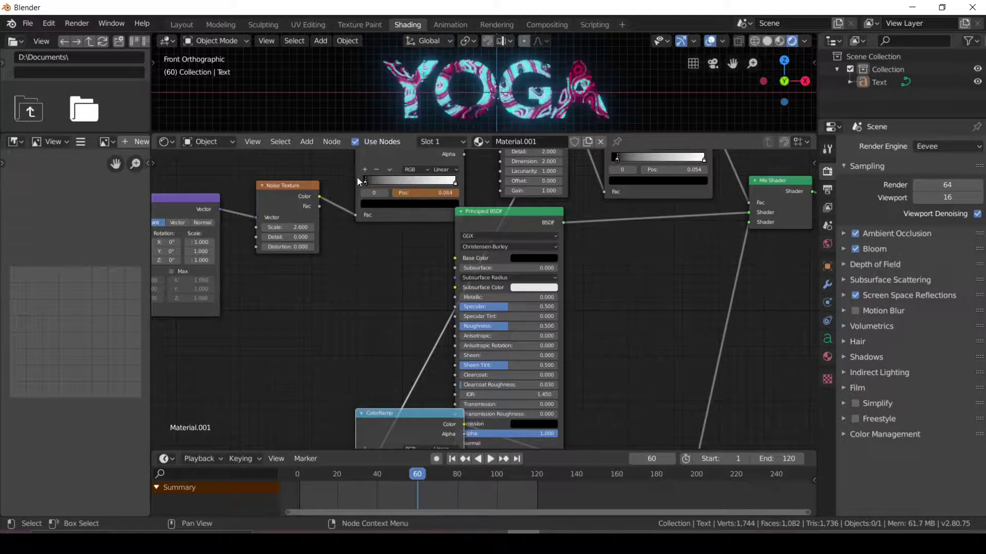
right_click(420, 195)
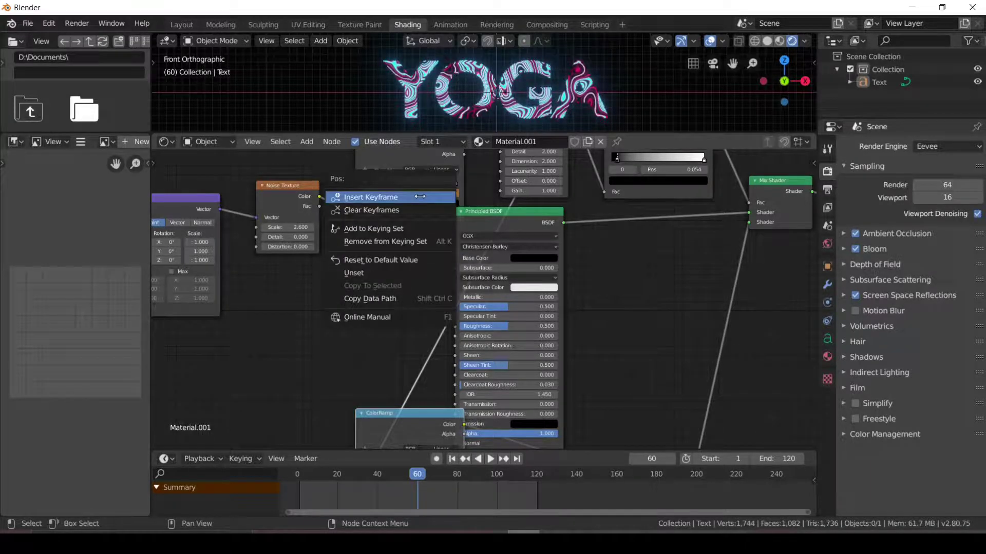
click(420, 197)
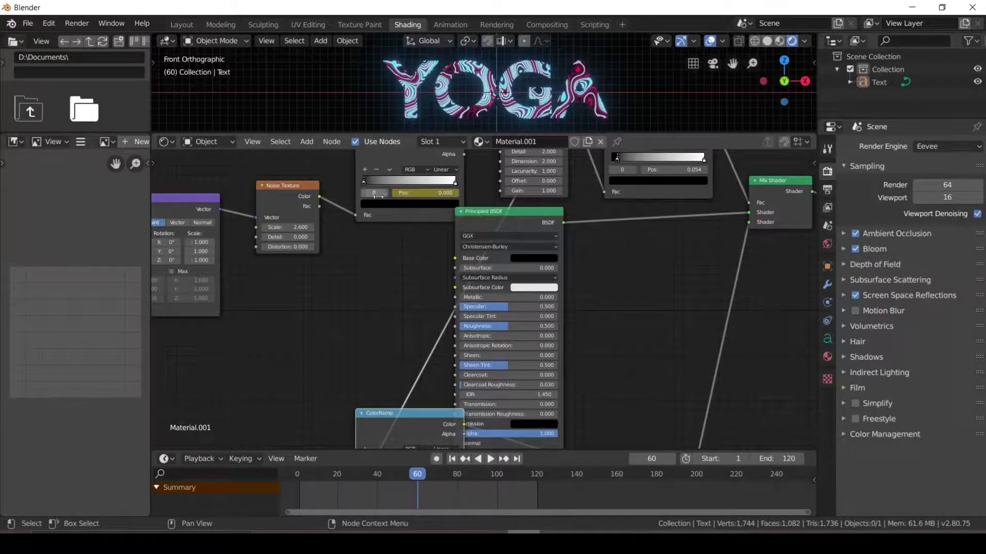
drag(378, 195, 393, 194)
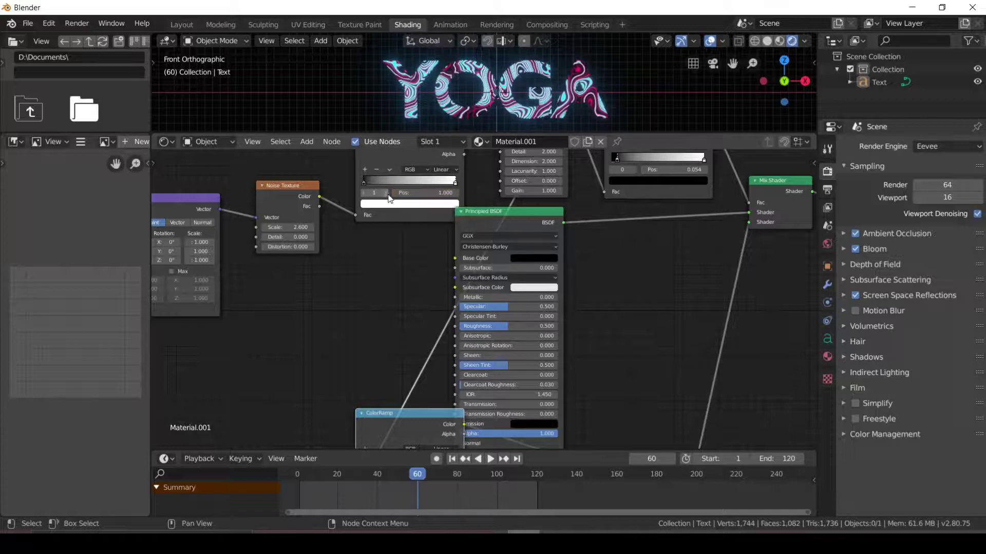
right_click(428, 194)
click(428, 195)
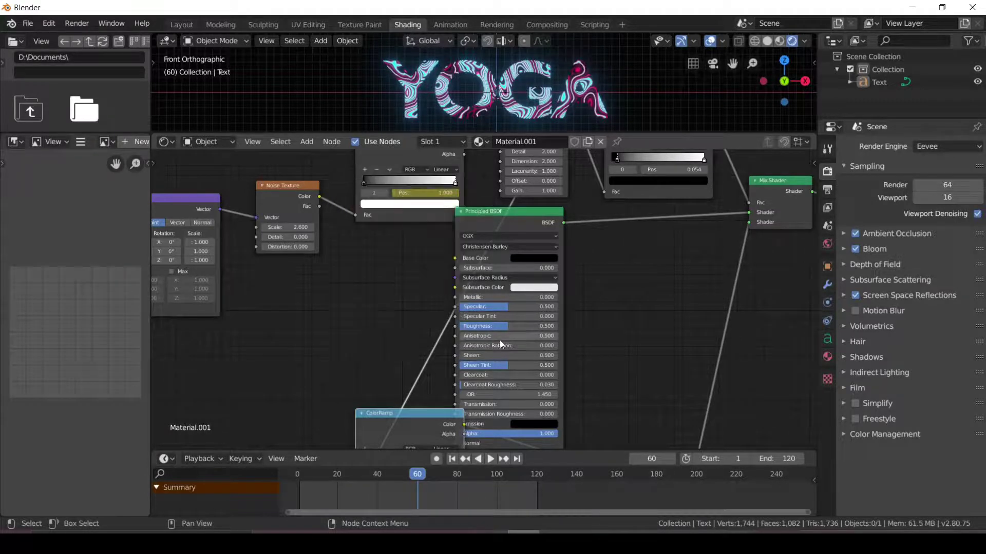
- At frame 120, slide the stop so YOGA goes dark, keyframe it, then play from the start
click(536, 473)
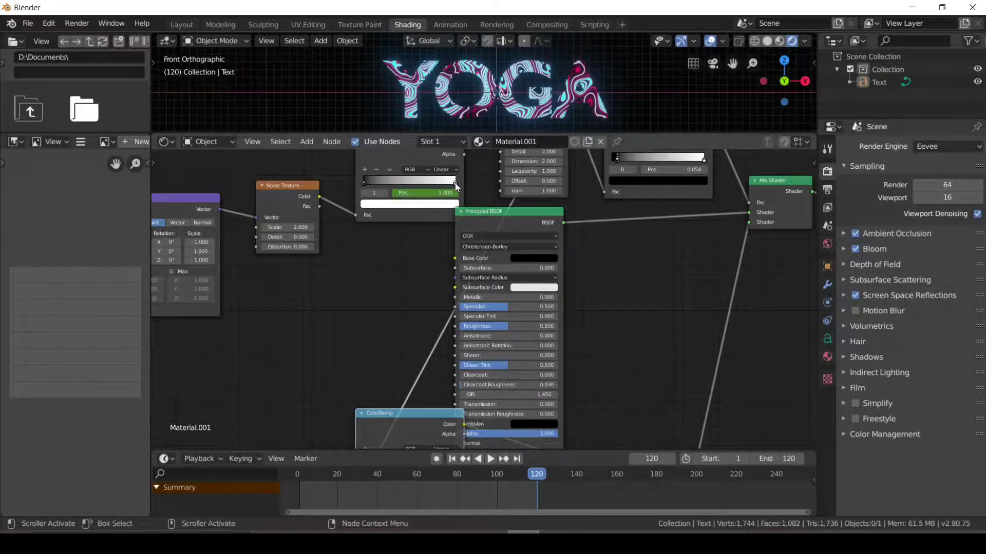
drag(454, 183, 387, 178)
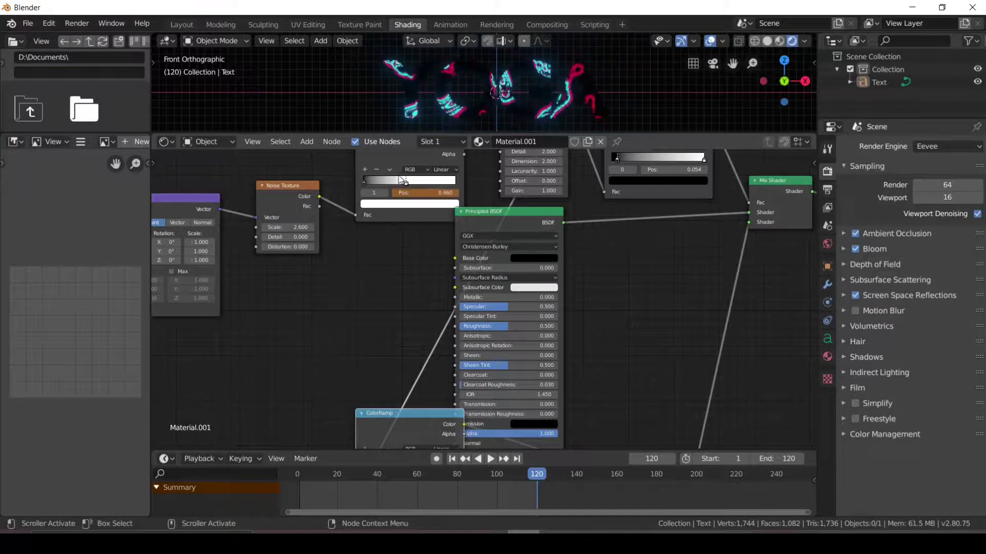
right_click(419, 193)
click(418, 193)
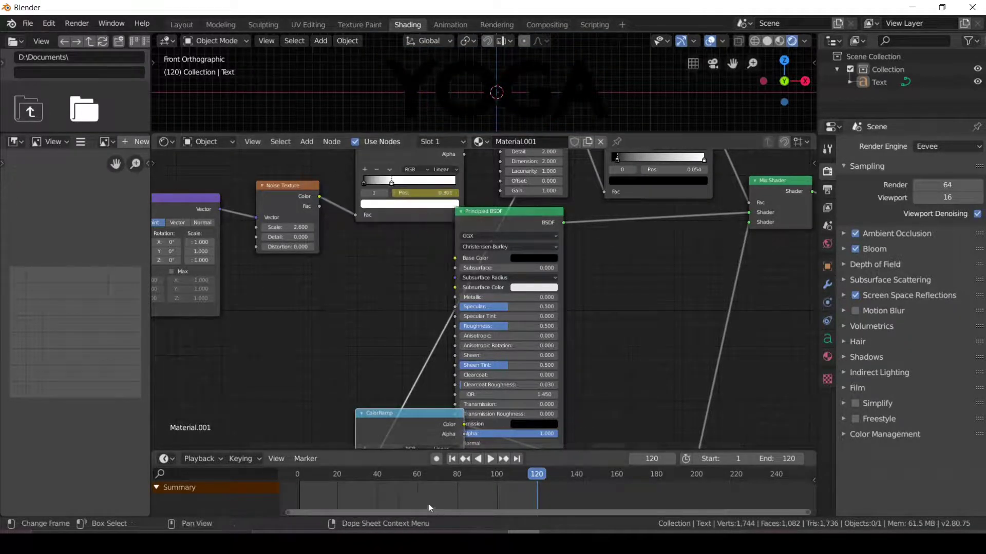
click(451, 459)
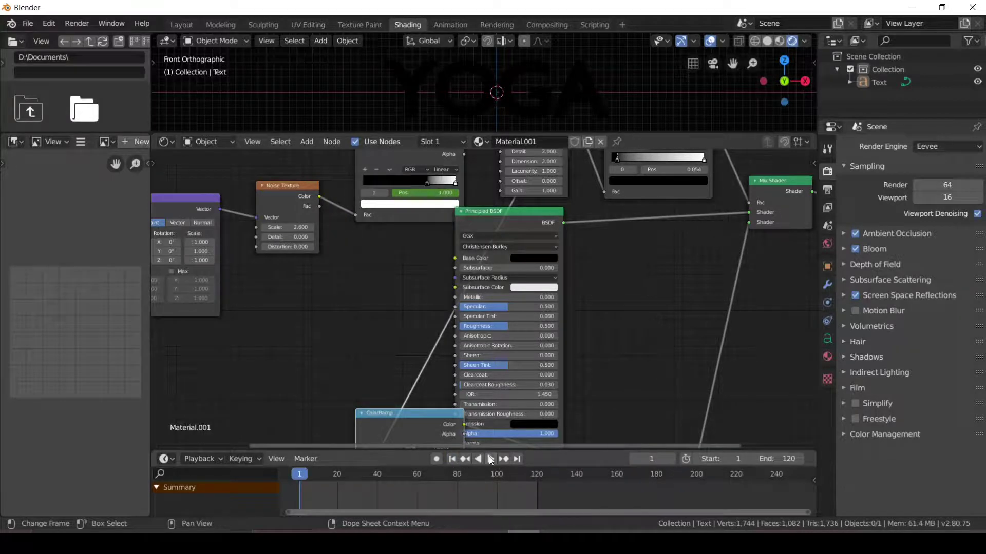
click(490, 460)
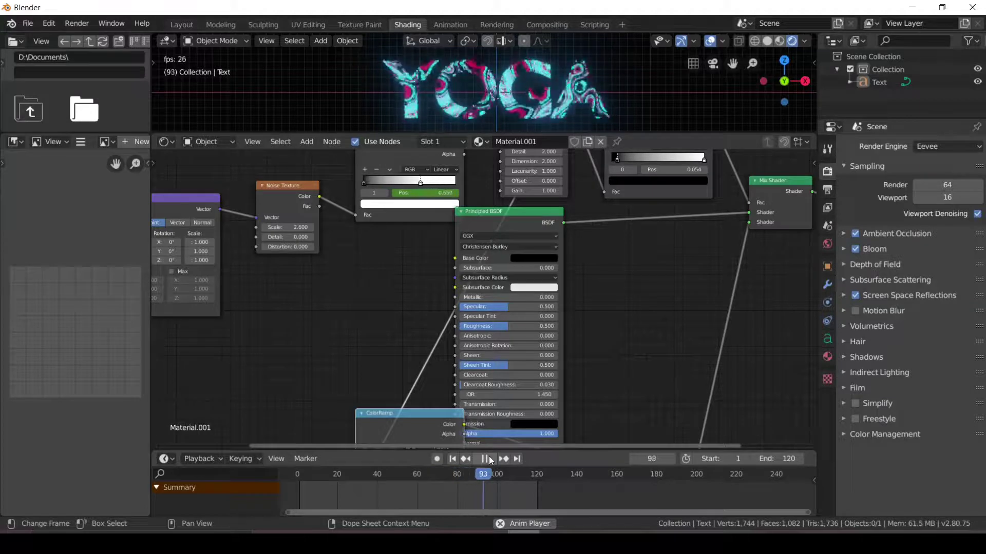
- In the Layout workspace, view YOGA from the front in rendered shading at frame 1
click(182, 24)
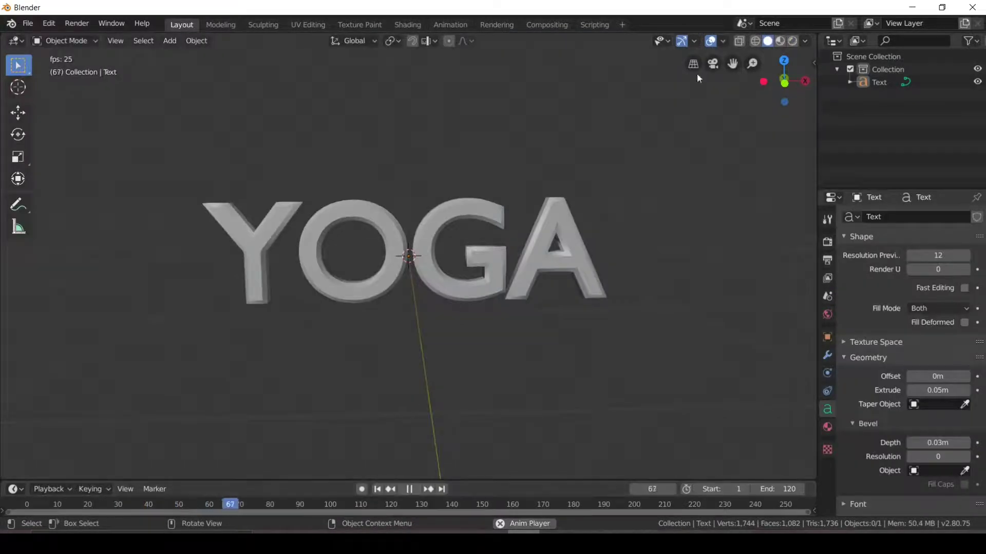
click(792, 41)
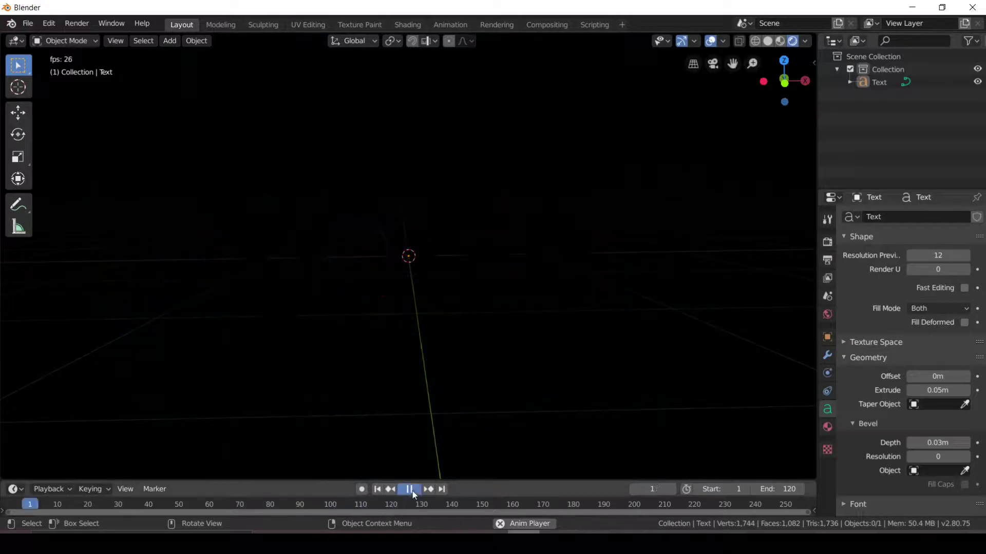
click(409, 489)
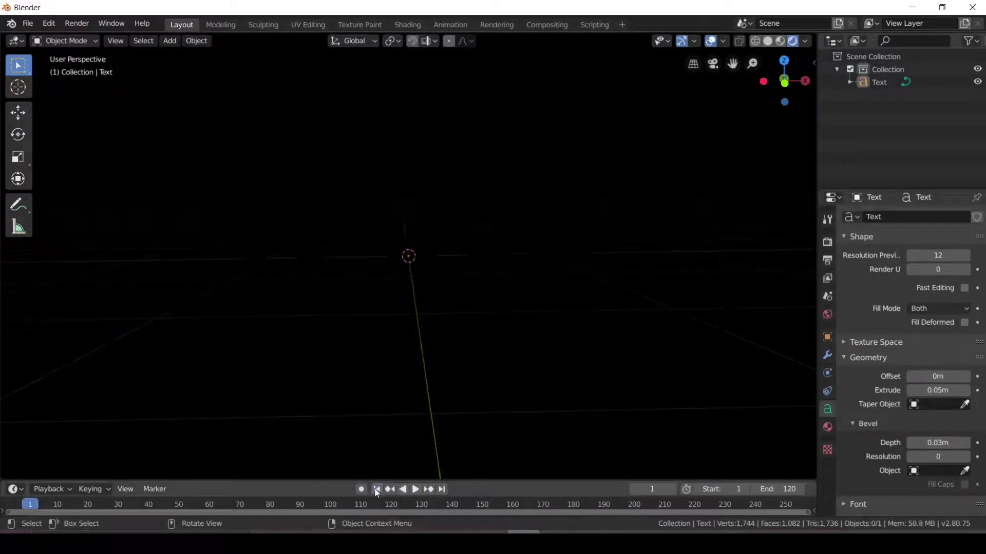
click(377, 489)
key(KP_1)
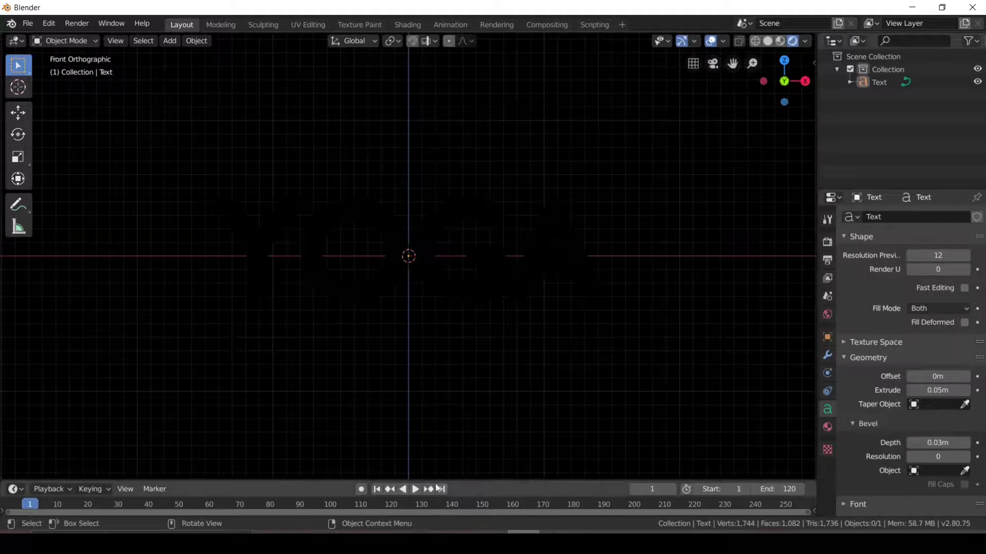
- Preview the glowing animation, then stop, rewind to frame 1 and deselect the text
click(415, 489)
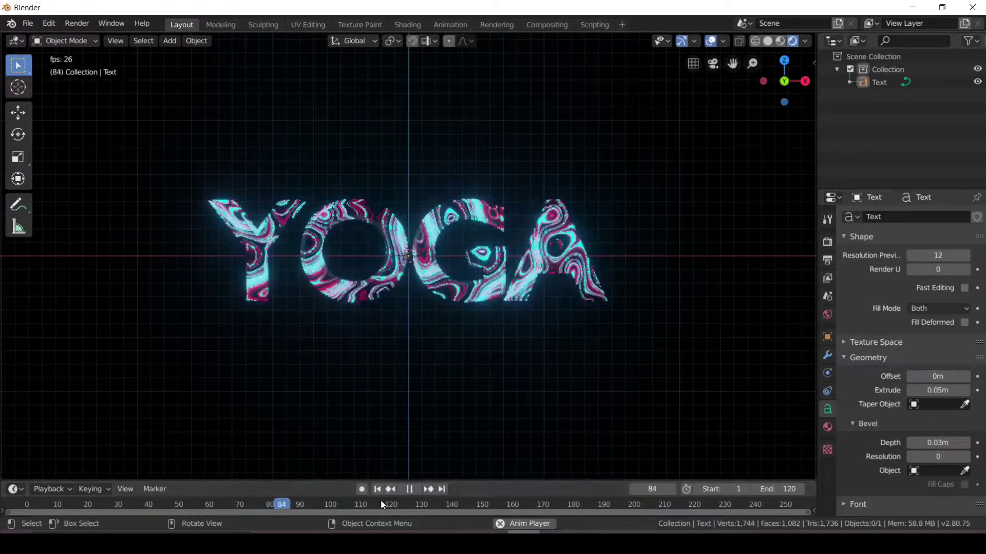
click(413, 489)
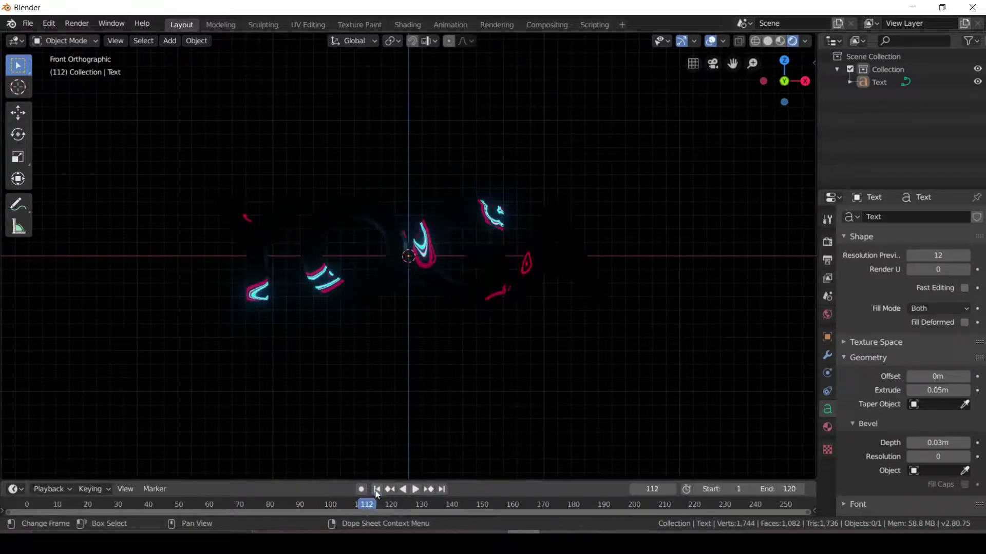
key(shift+Left)
click(319, 220)
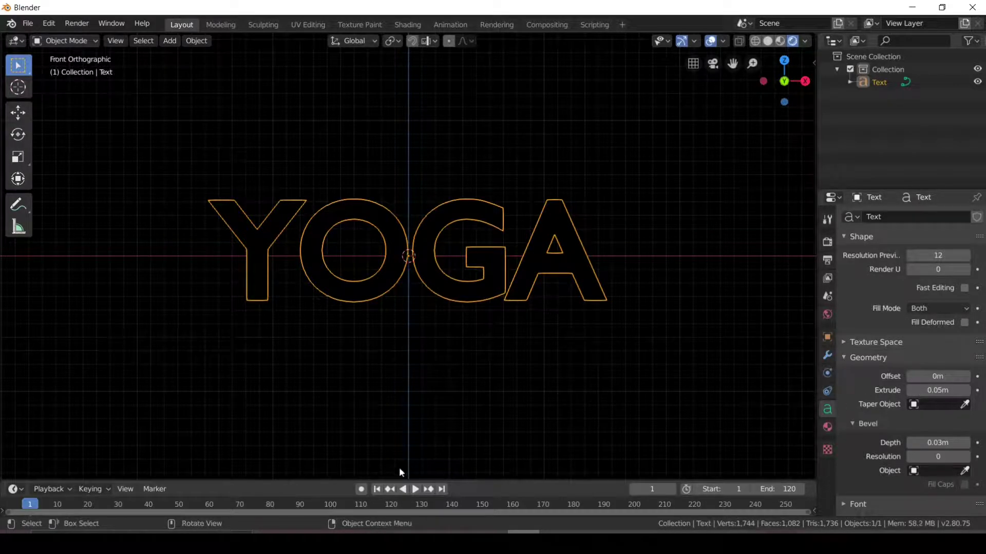
click(416, 490)
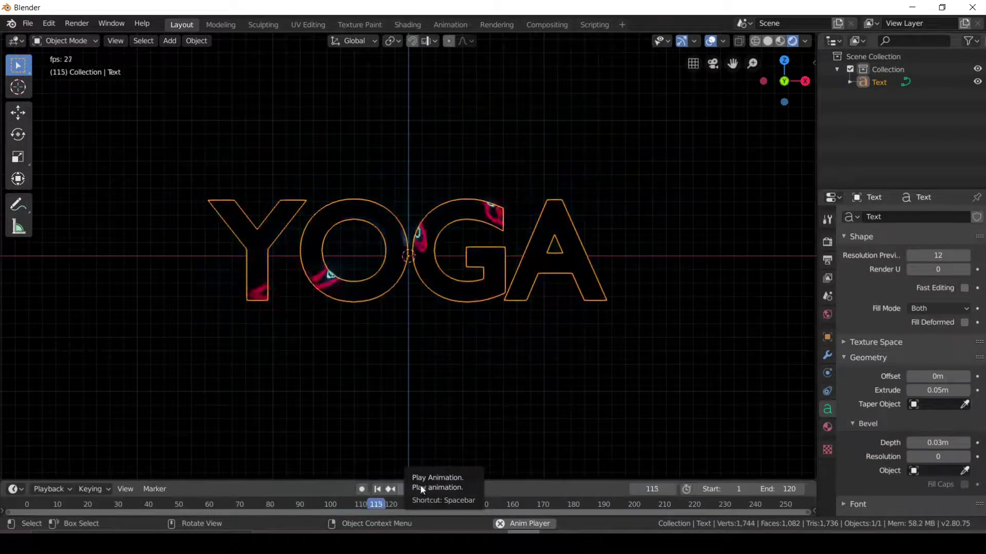
click(413, 490)
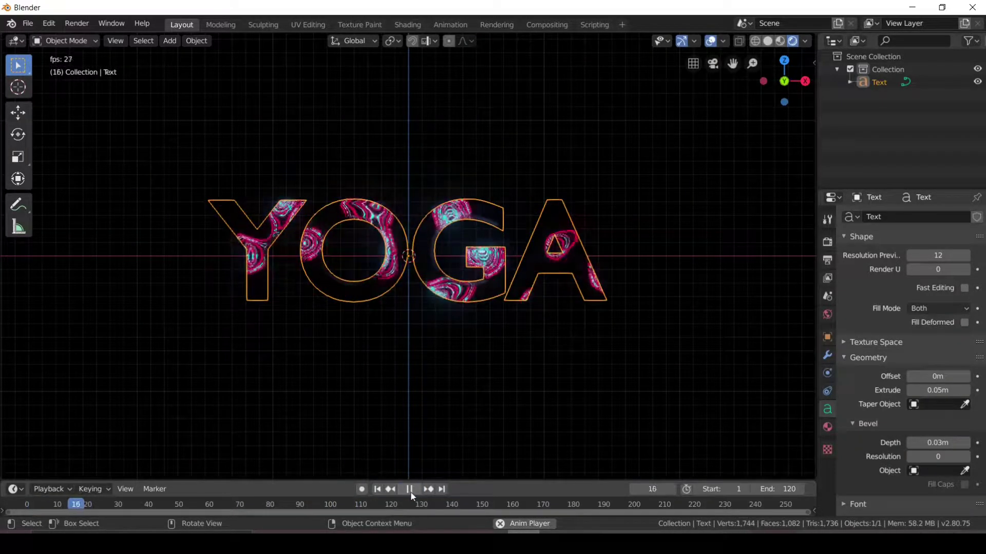
click(376, 489)
click(738, 141)
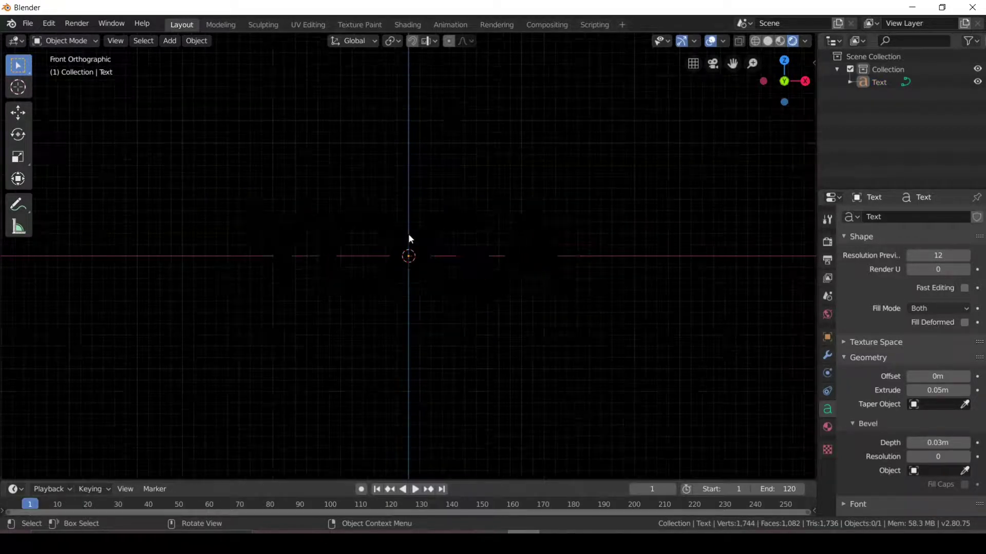
- Add a new camera to the scene and view through it
key(shift+a)
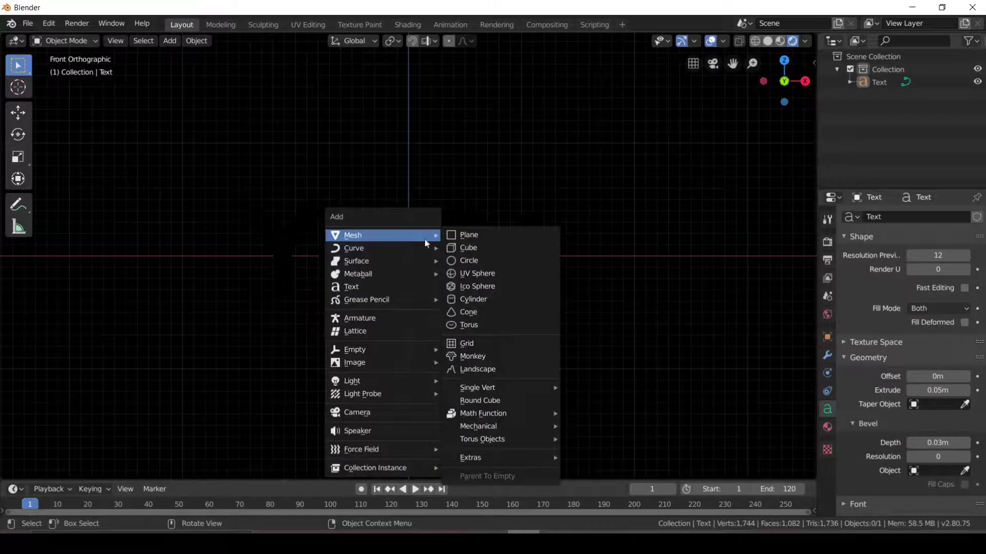
click(369, 417)
key(KP_0)
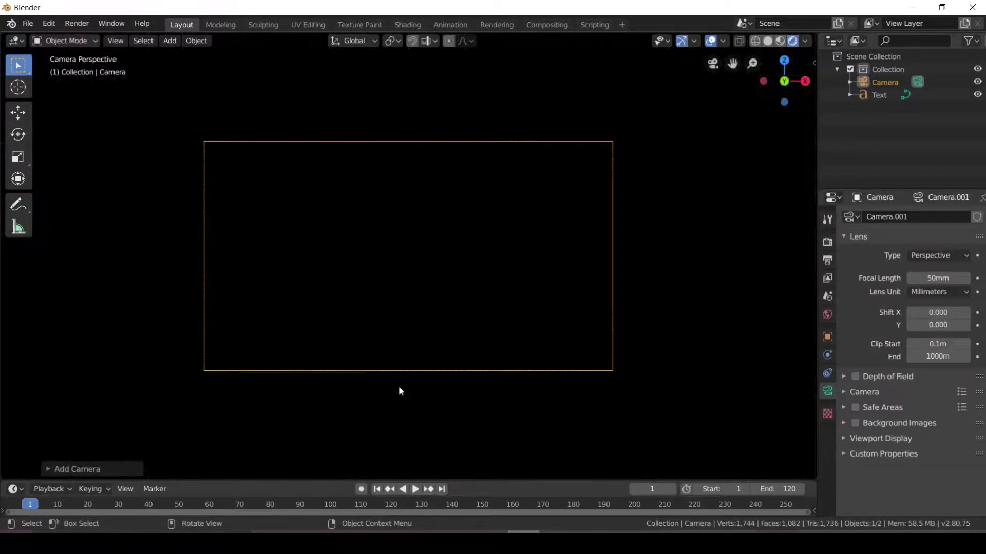
- At frame 61, slide the camera back along its own viewing axis
click(212, 505)
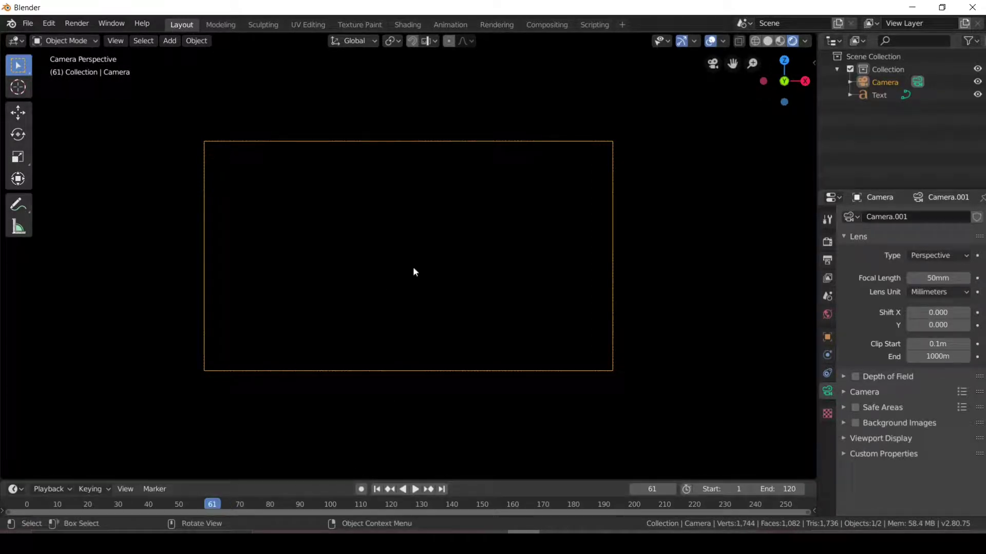
key(g)
key(z)
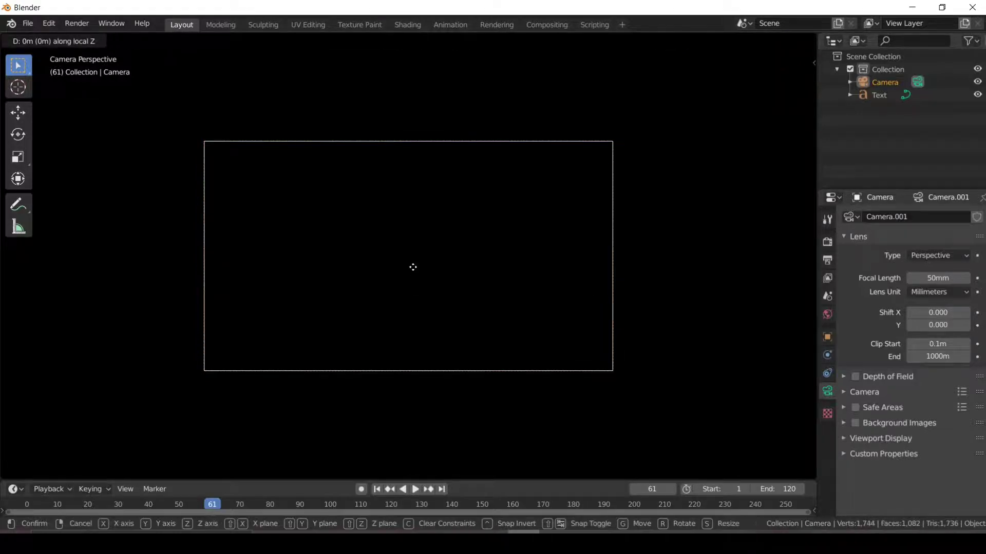
key(z)
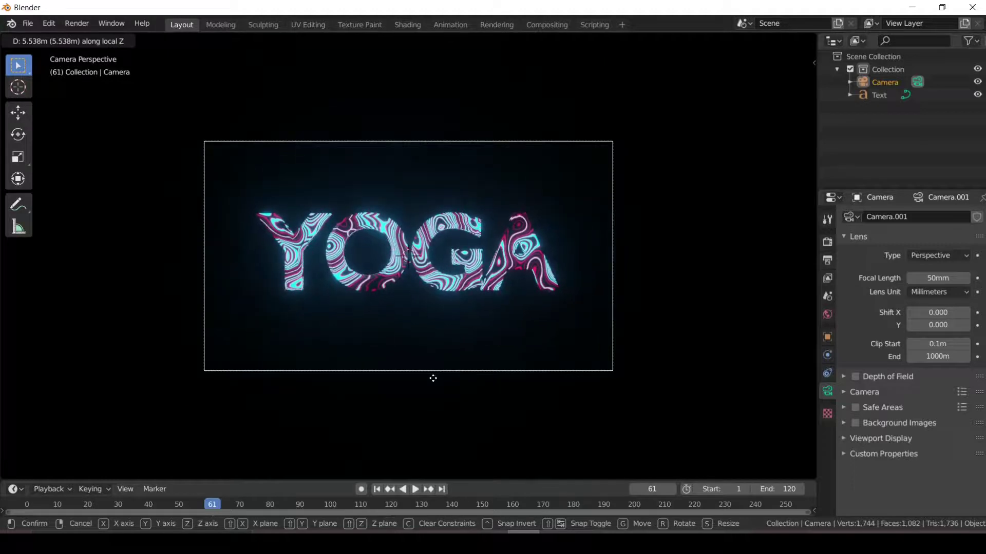
- Confirm the camera 5.538 m back along local Z and zoom into the camera view
click(433, 375)
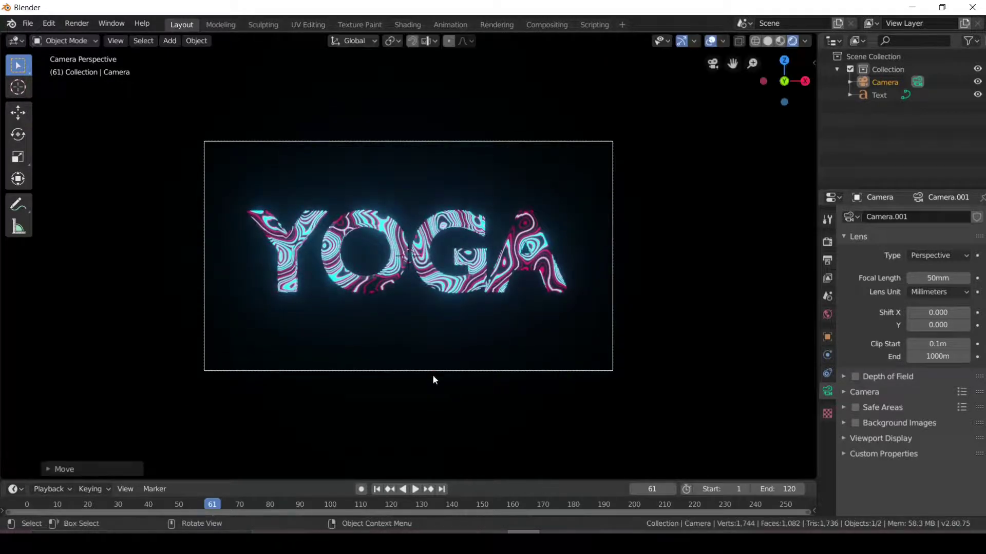
scroll(487, 282, up, 2)
scroll(488, 282, up, 2)
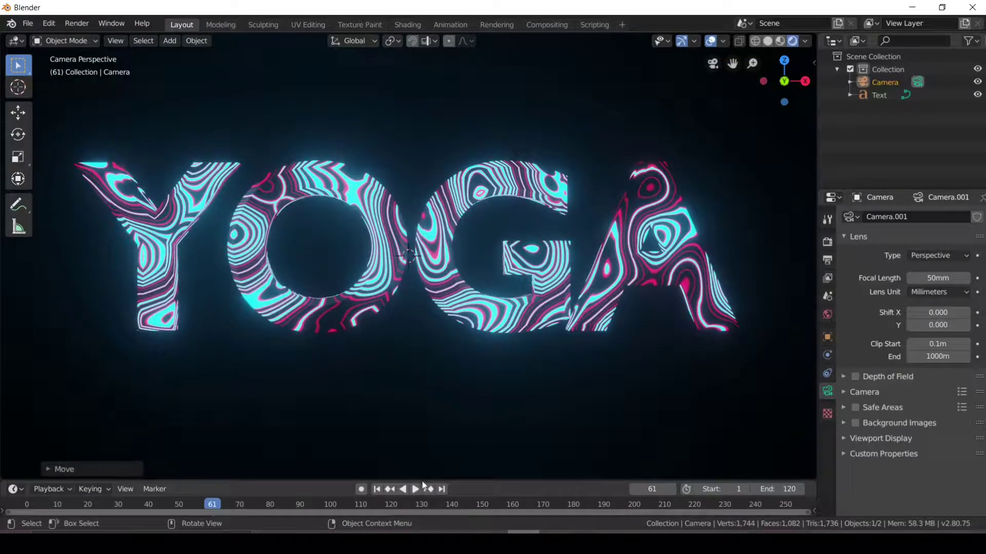
- Play the YOGA glow animation through the camera, then stop and rewind to frame 1
click(378, 490)
click(419, 488)
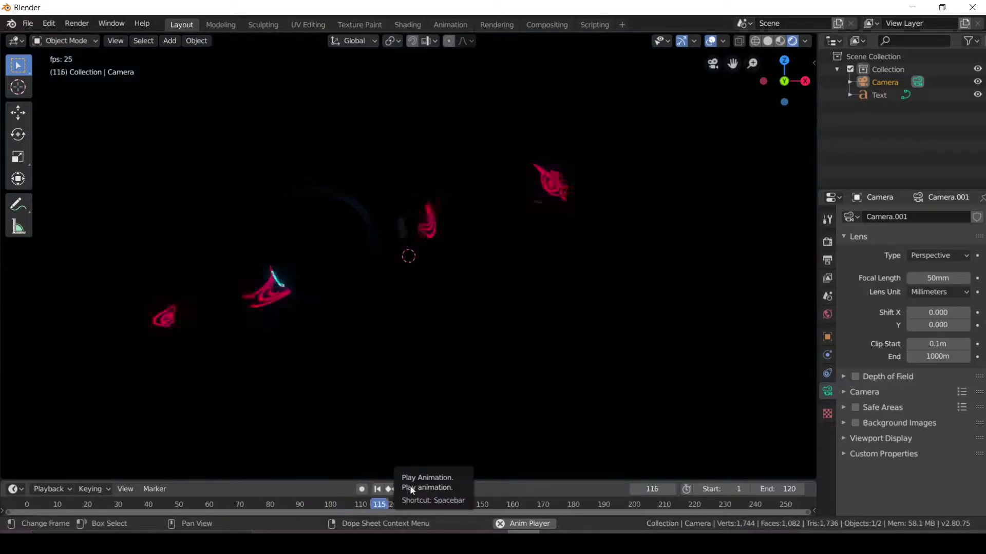
click(410, 489)
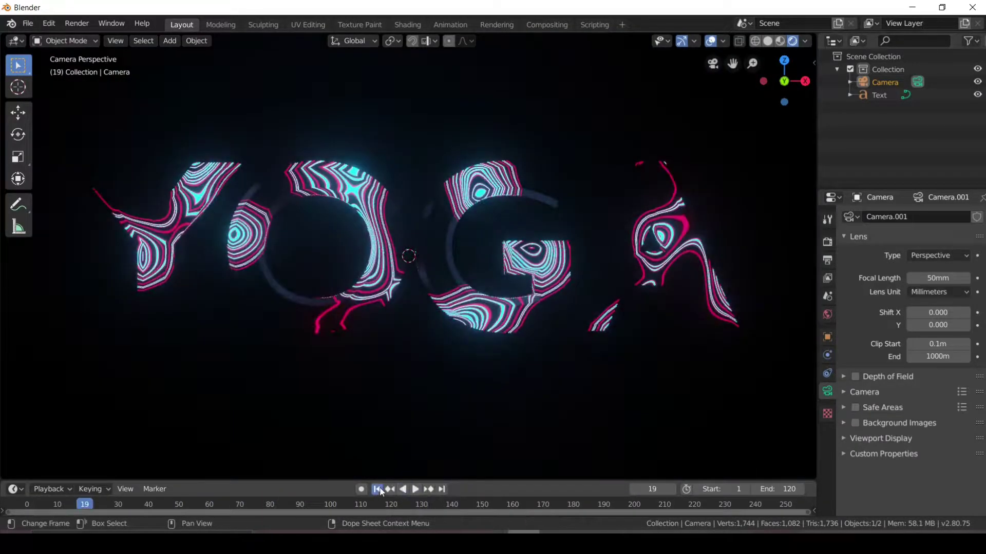
click(376, 489)
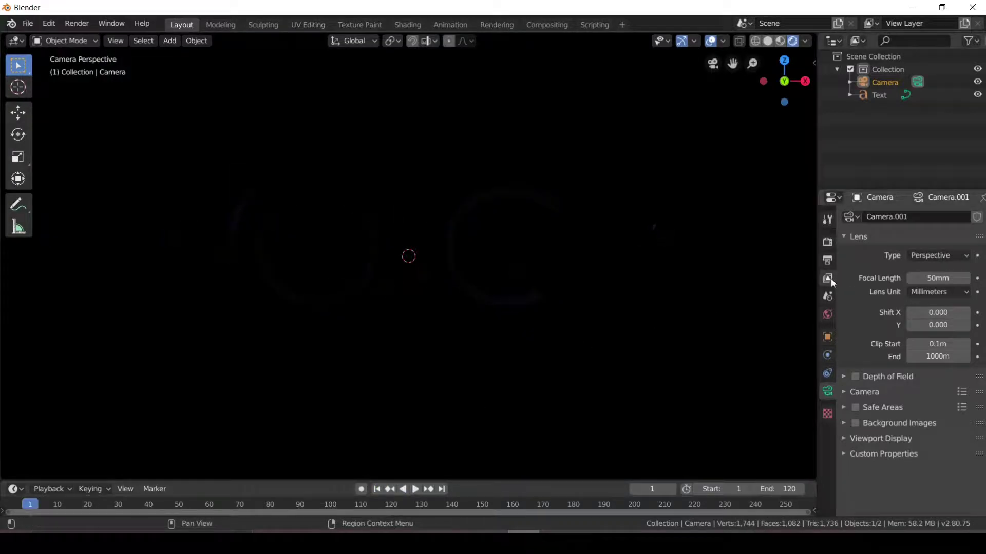
- Point the render output path to a Desktop file named 'Yoga Text Texture'
click(827, 260)
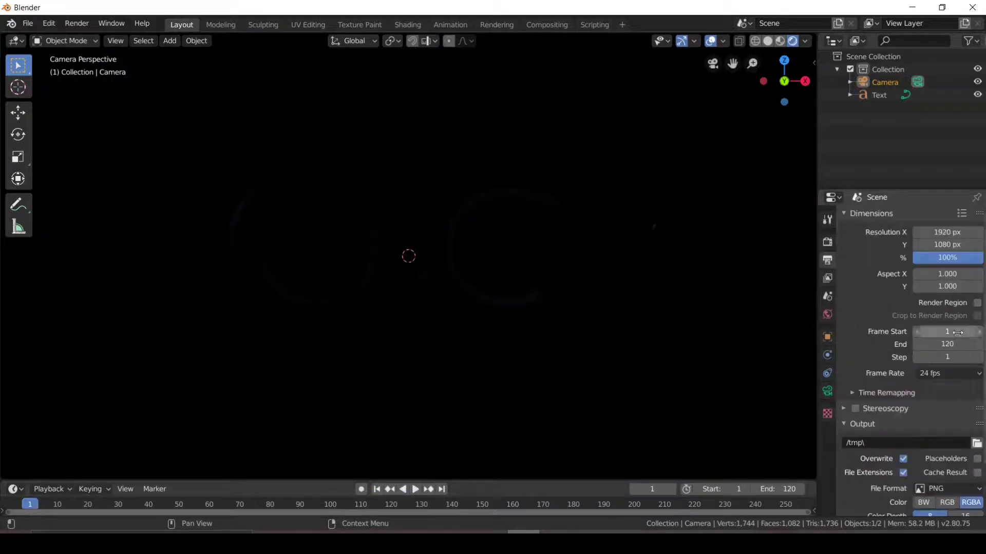
click(976, 443)
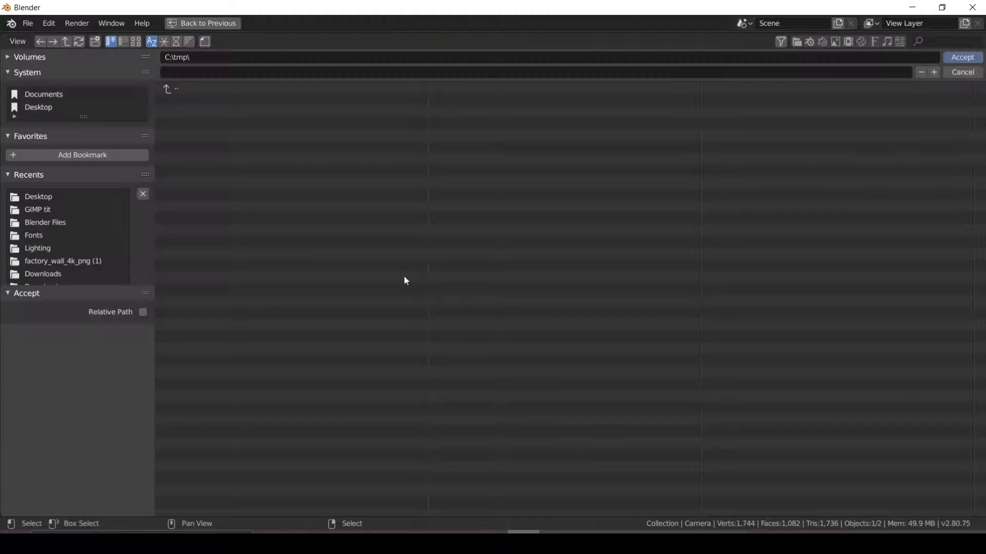
click(43, 203)
click(216, 77)
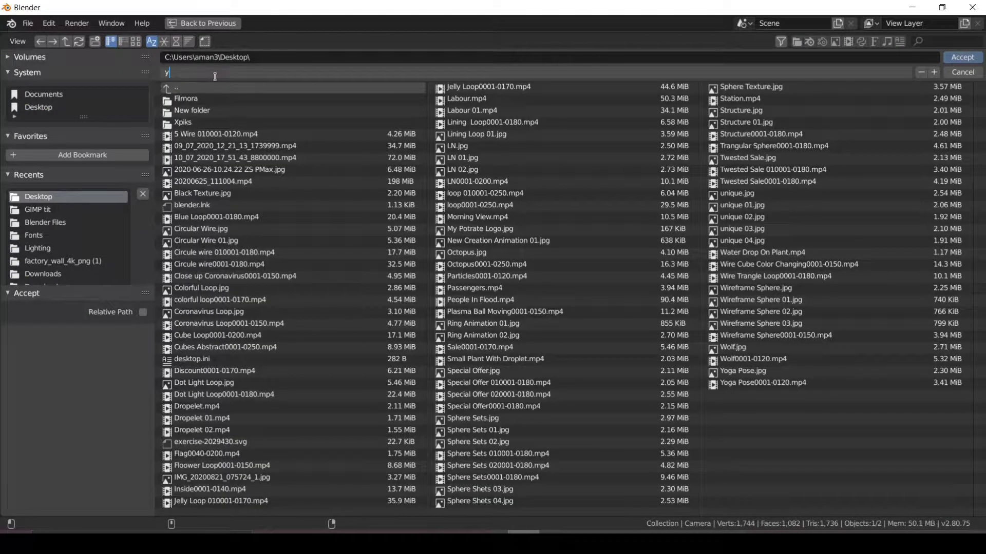
text(Y)
text(oga Text Texture)
key(Return)
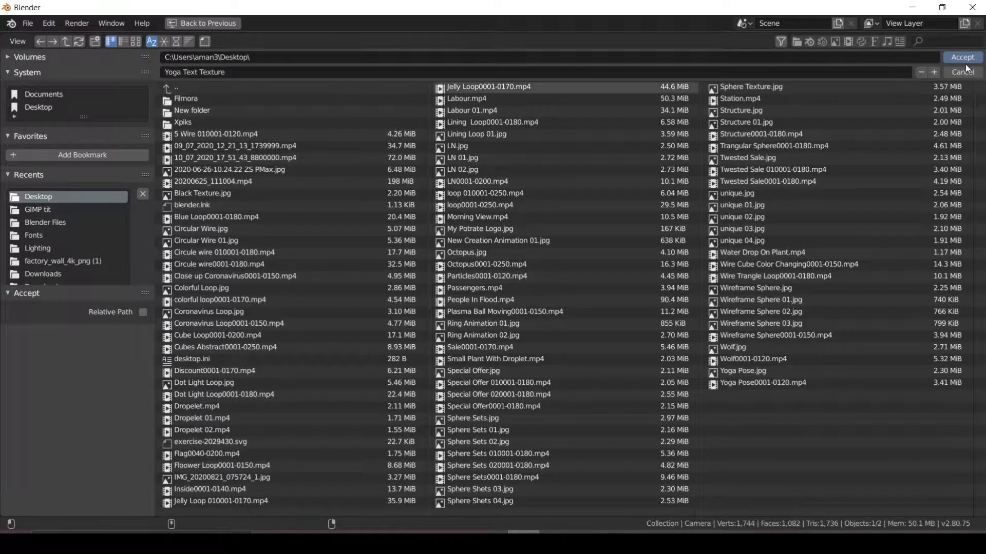
click(962, 57)
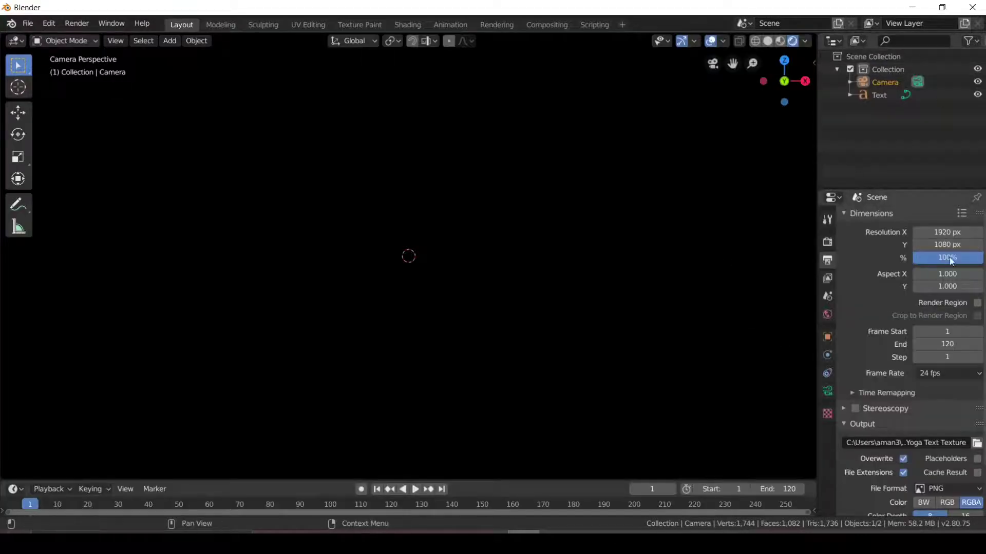
- Set the output file format to FFmpeg video and show its Encoding settings
click(949, 488)
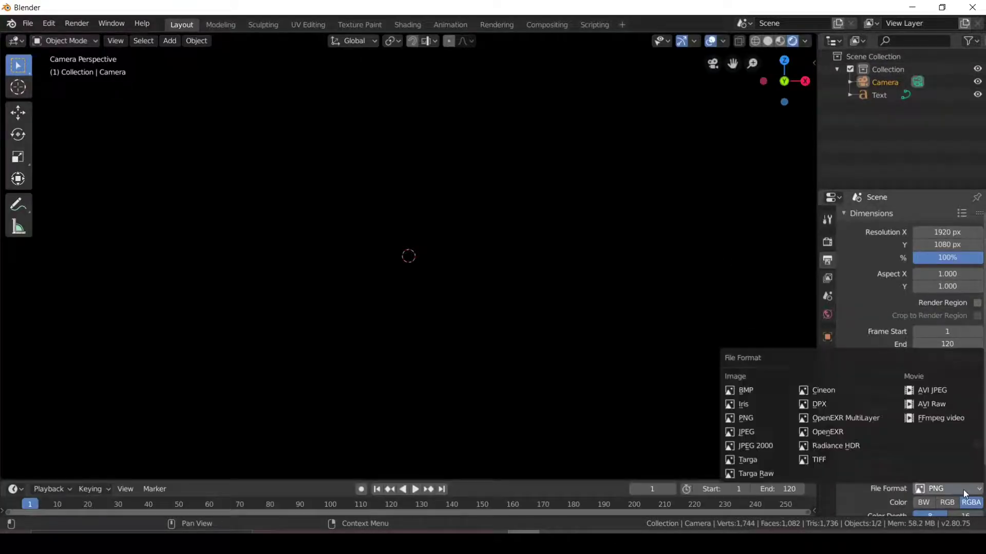
click(929, 419)
scroll(930, 416, down, 1)
scroll(930, 417, down, 1)
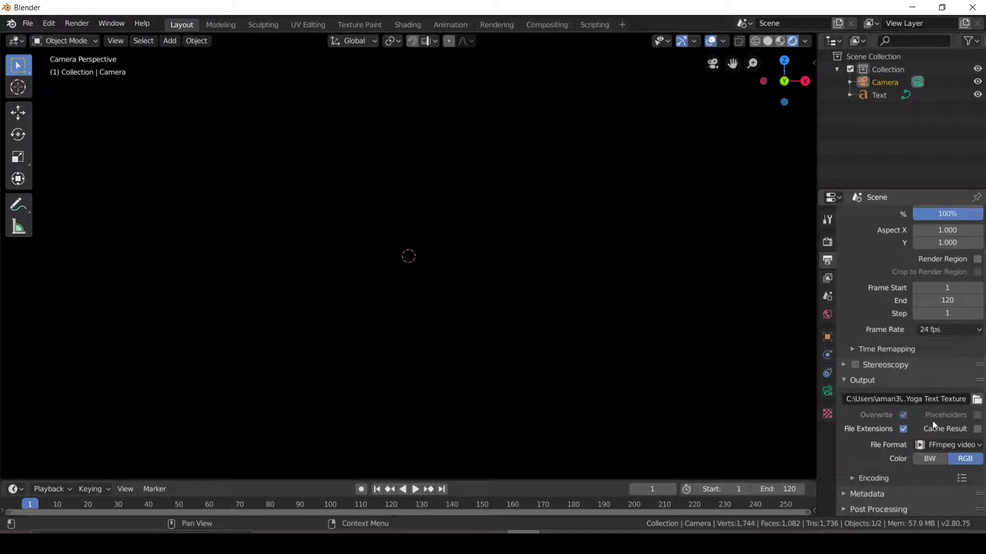
click(893, 477)
- Use an MPEG-4 container with Perceptually lossless output quality
scroll(904, 462, down, 5)
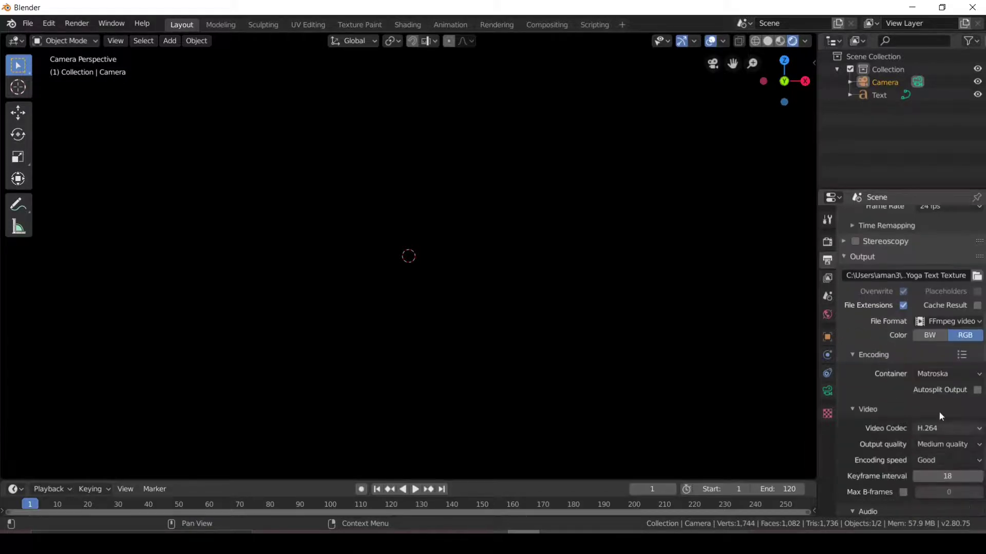
click(950, 374)
click(950, 332)
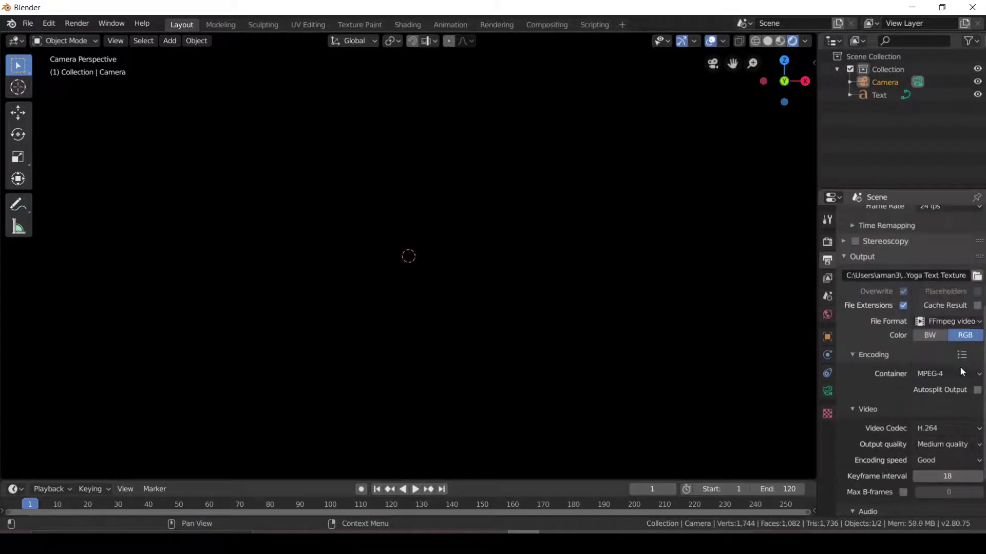
click(960, 450)
click(929, 402)
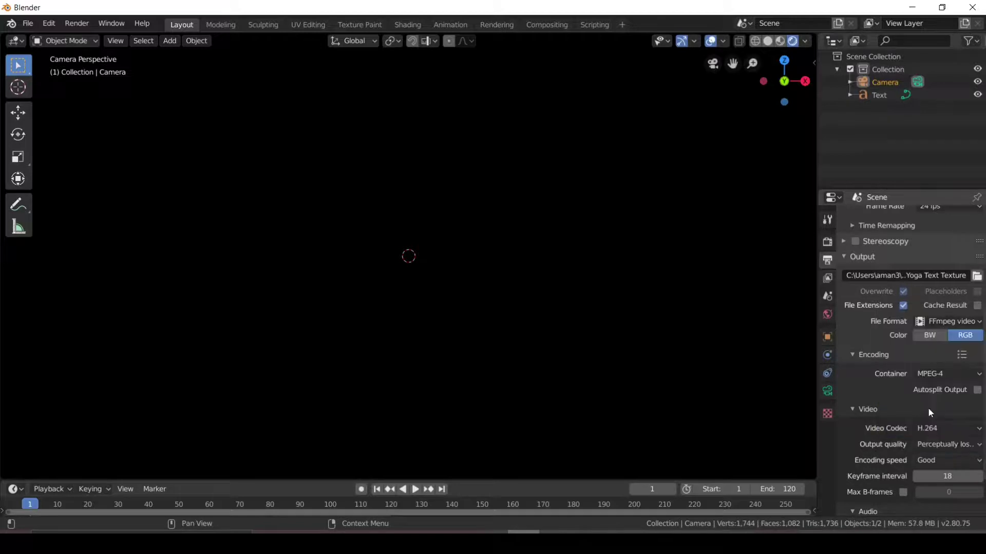
- Review the encoding settings and bring up the Render menu options
scroll(898, 417, down, 3)
scroll(897, 417, up, 5)
scroll(898, 417, up, 4)
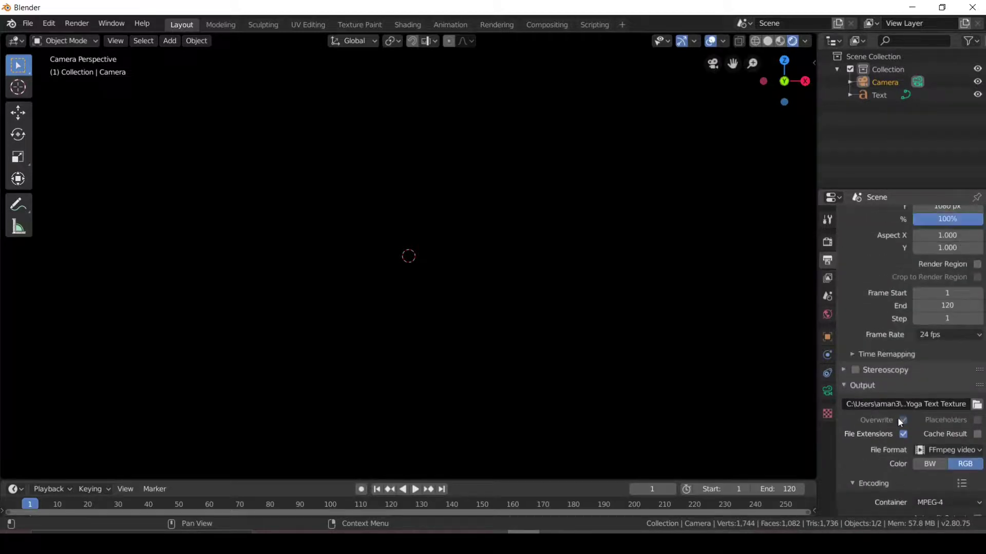
scroll(898, 418, down, 8)
scroll(898, 417, up, 3)
scroll(897, 417, up, 3)
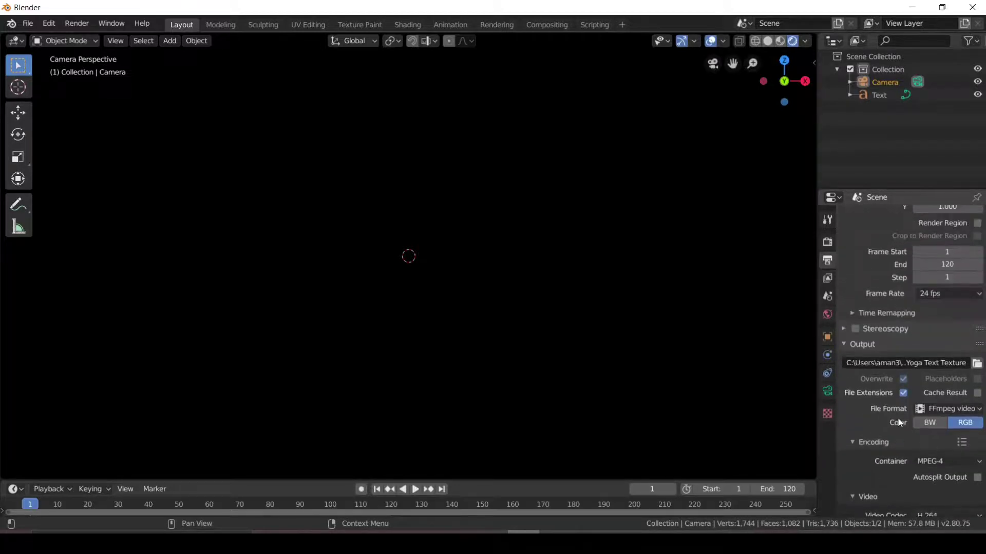
scroll(897, 417, up, 4)
scroll(897, 417, down, 8)
scroll(899, 416, down, 3)
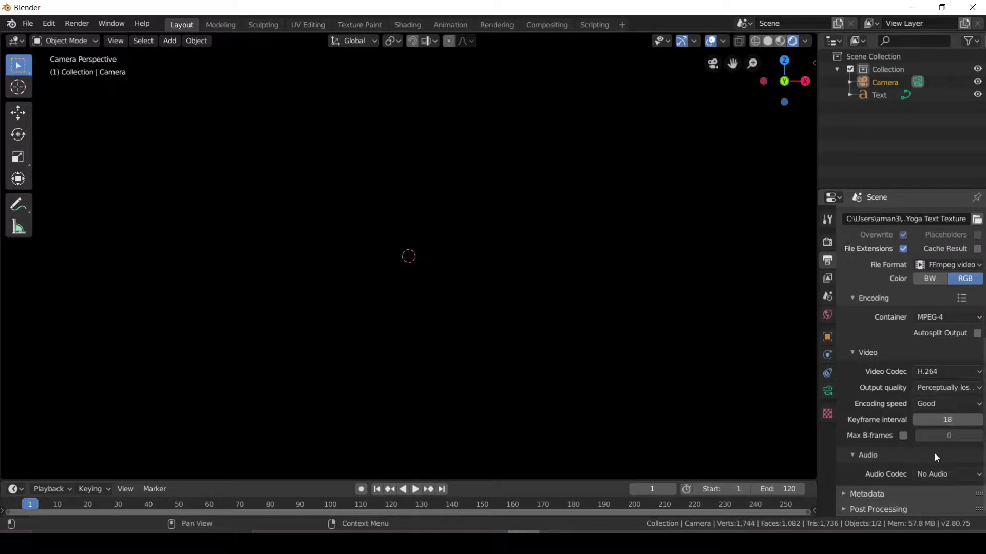
scroll(947, 402, up, 7)
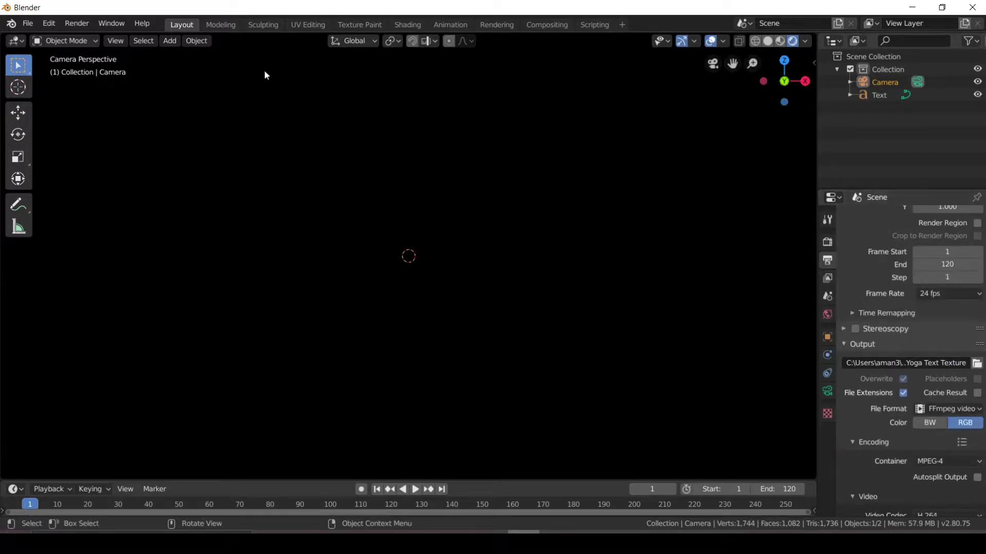
click(84, 27)
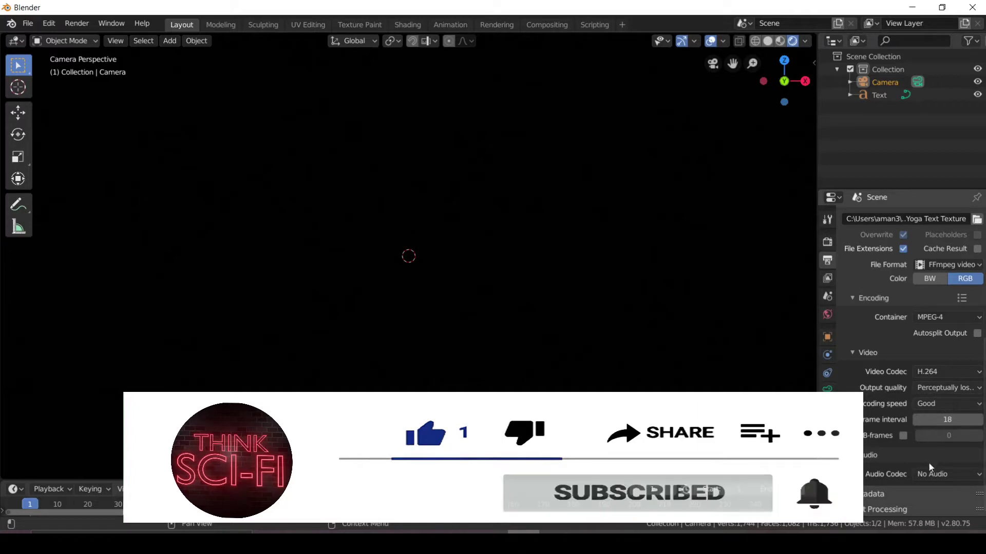
scroll(947, 394, up, 5)
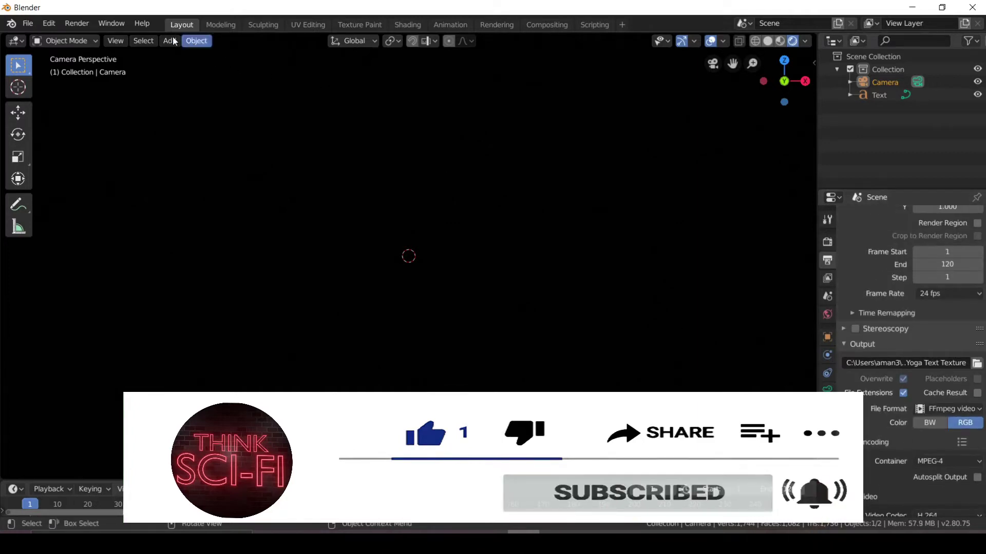
click(77, 23)
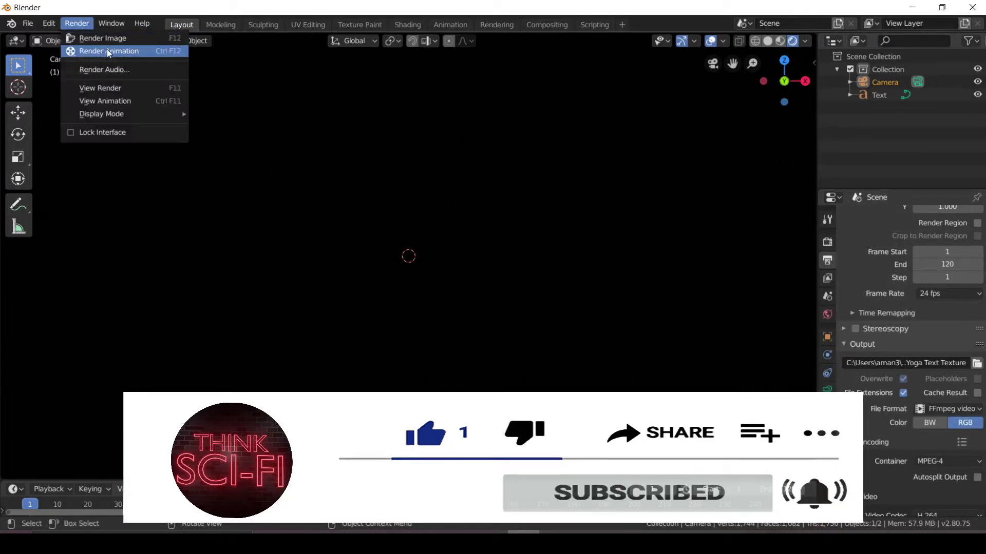